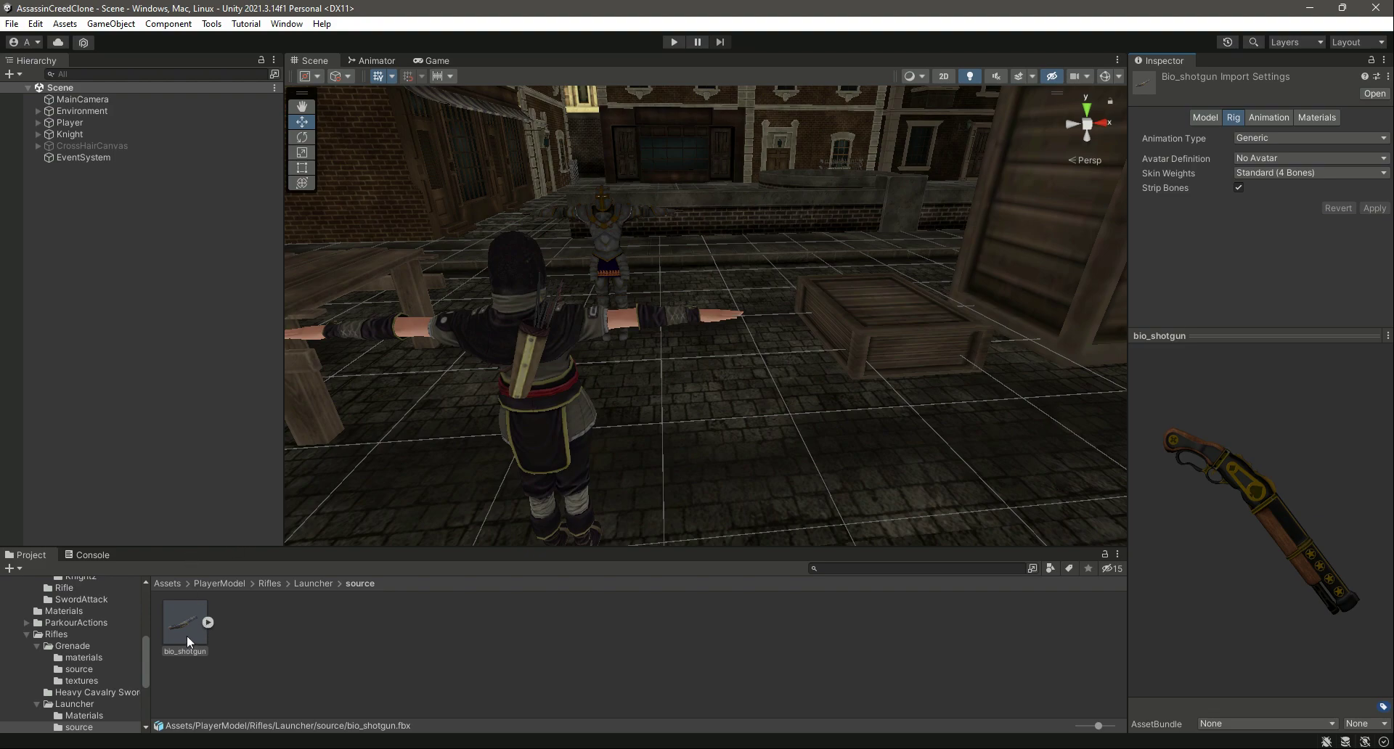
Step: Inspect the bio_shotgun model from several angles in its preview
drag(1301, 518, 1273, 451)
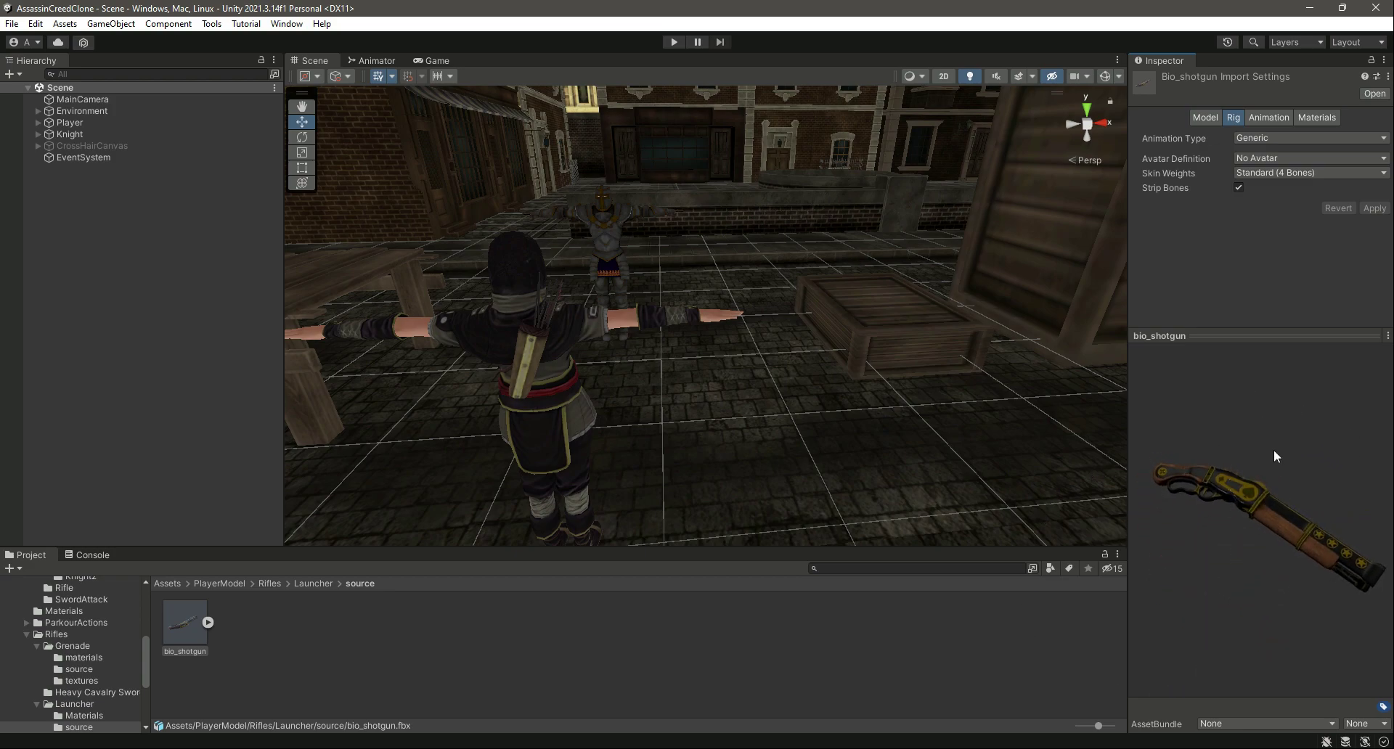
drag(1276, 555, 1376, 428)
scroll(71, 675, up, 6)
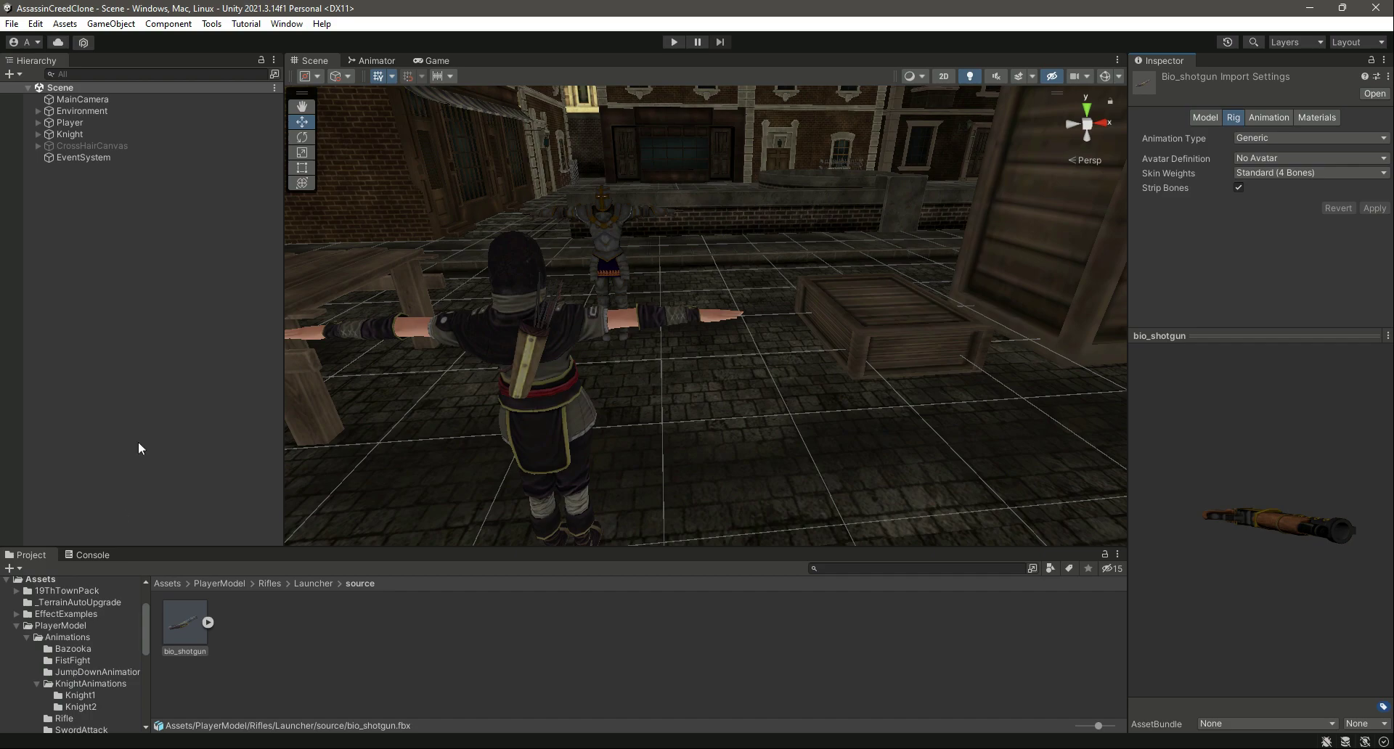
Step: Expand the Player's skeleton down to the right hand and check the sword and musket objects attached there
click(38, 121)
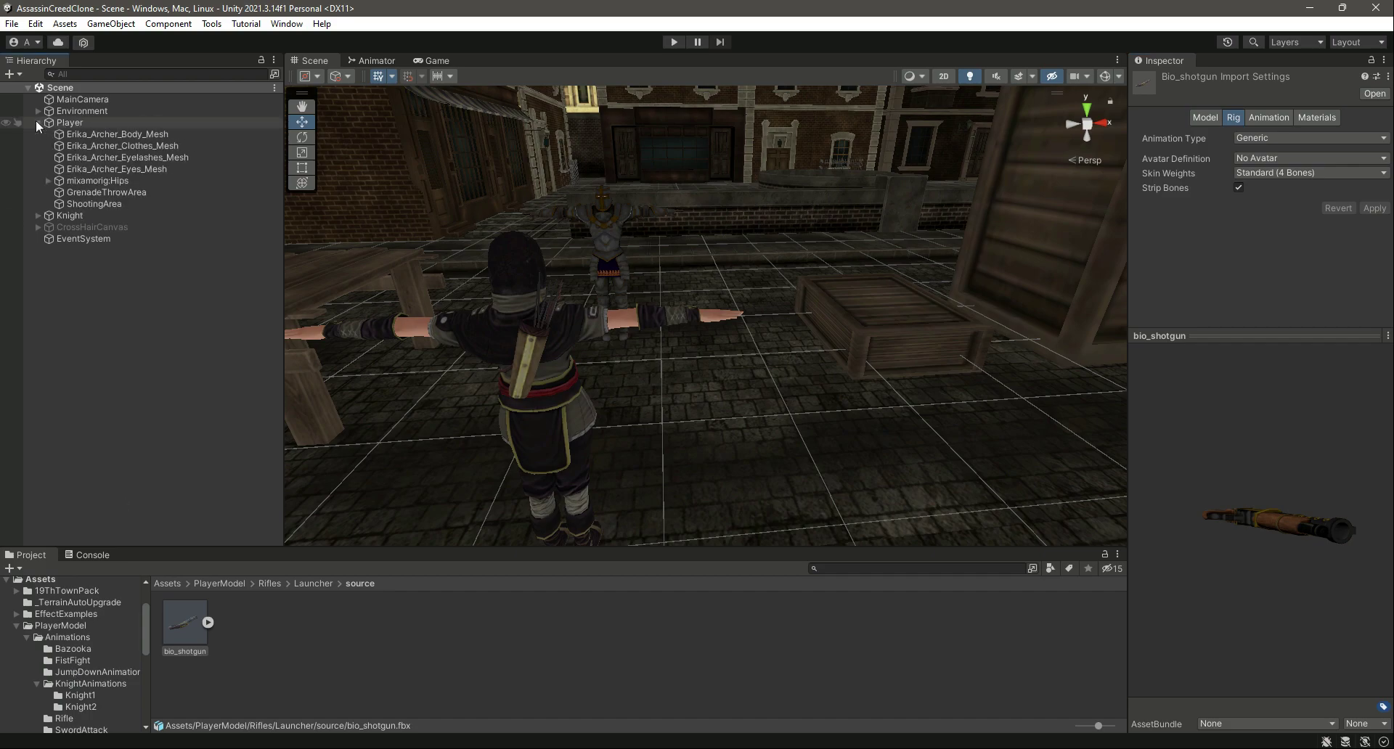
click(48, 180)
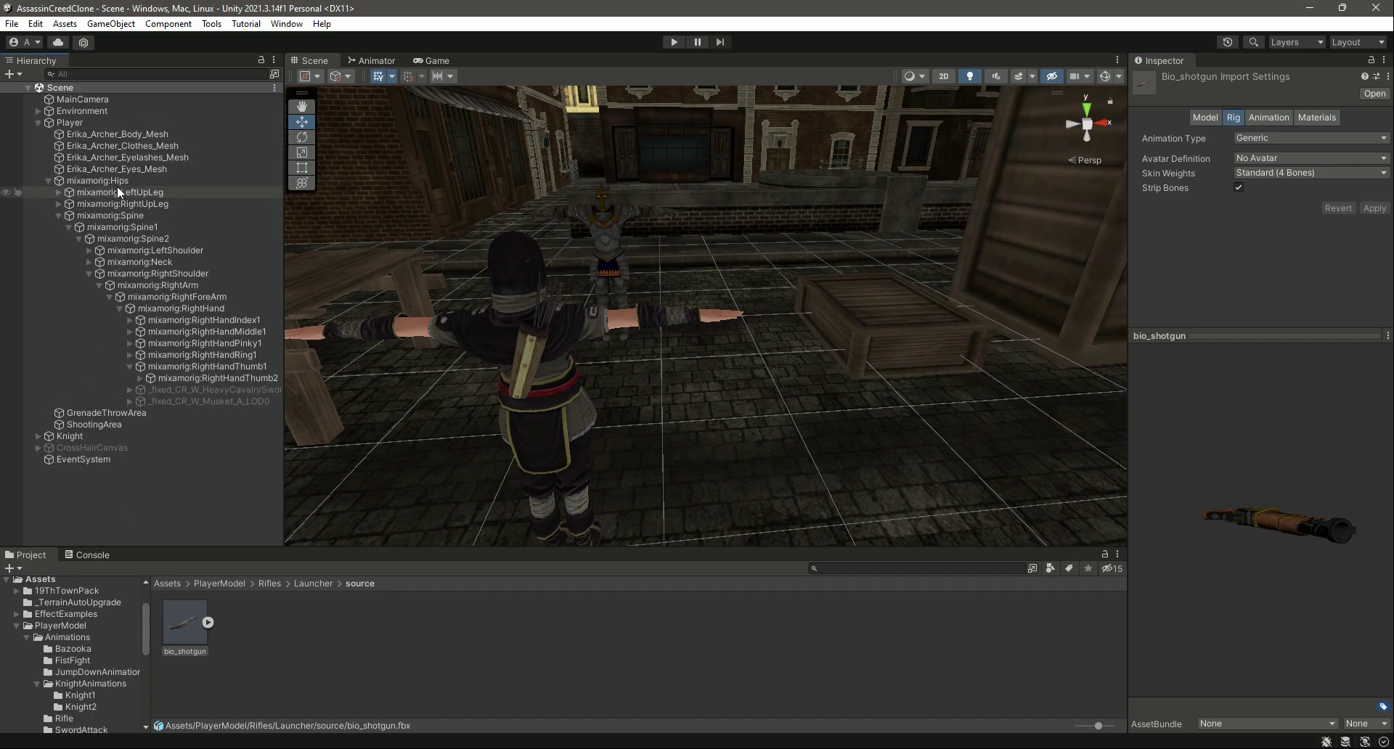
click(213, 389)
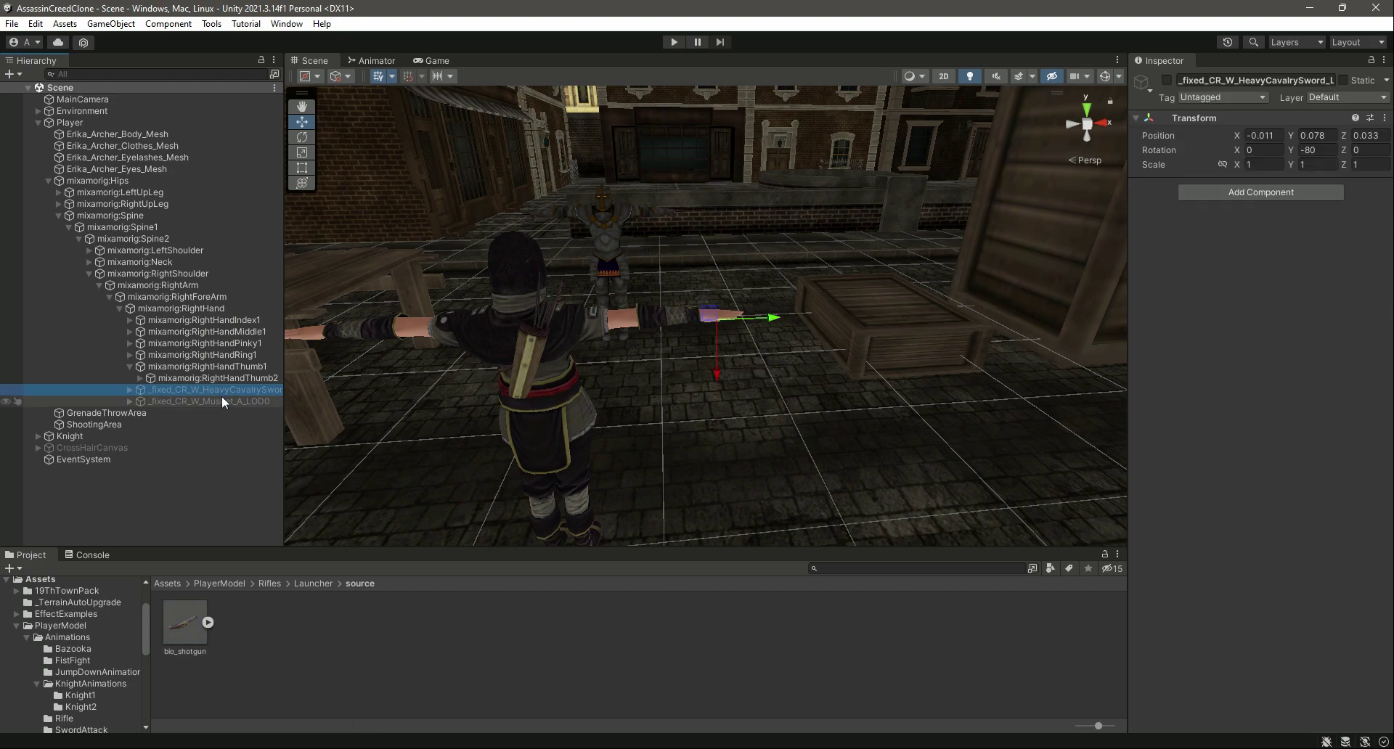
drag(283, 424, 296, 424)
click(217, 401)
click(1166, 80)
click(1167, 80)
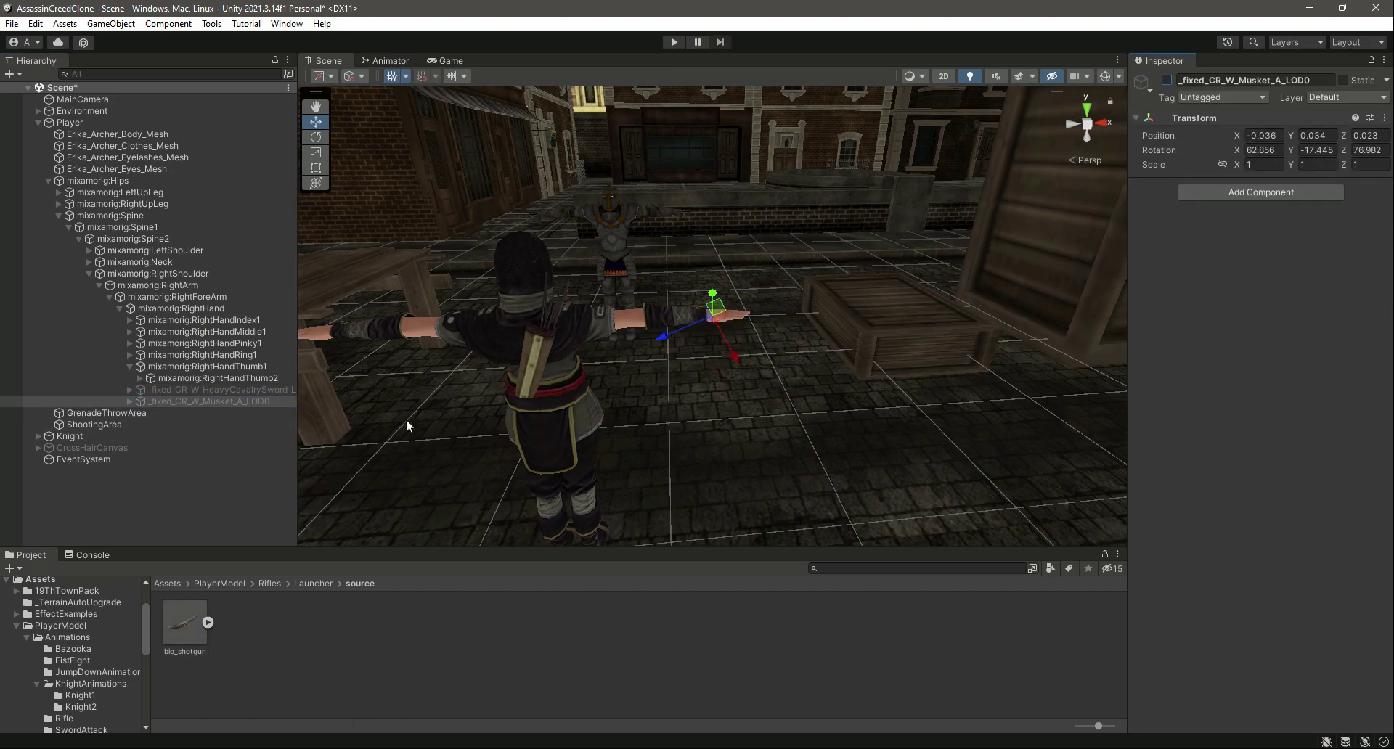
Step: Add the bio_shotgun model as a child of mixamorig:RightHand and reset its transform
click(210, 309)
drag(184, 626, 207, 309)
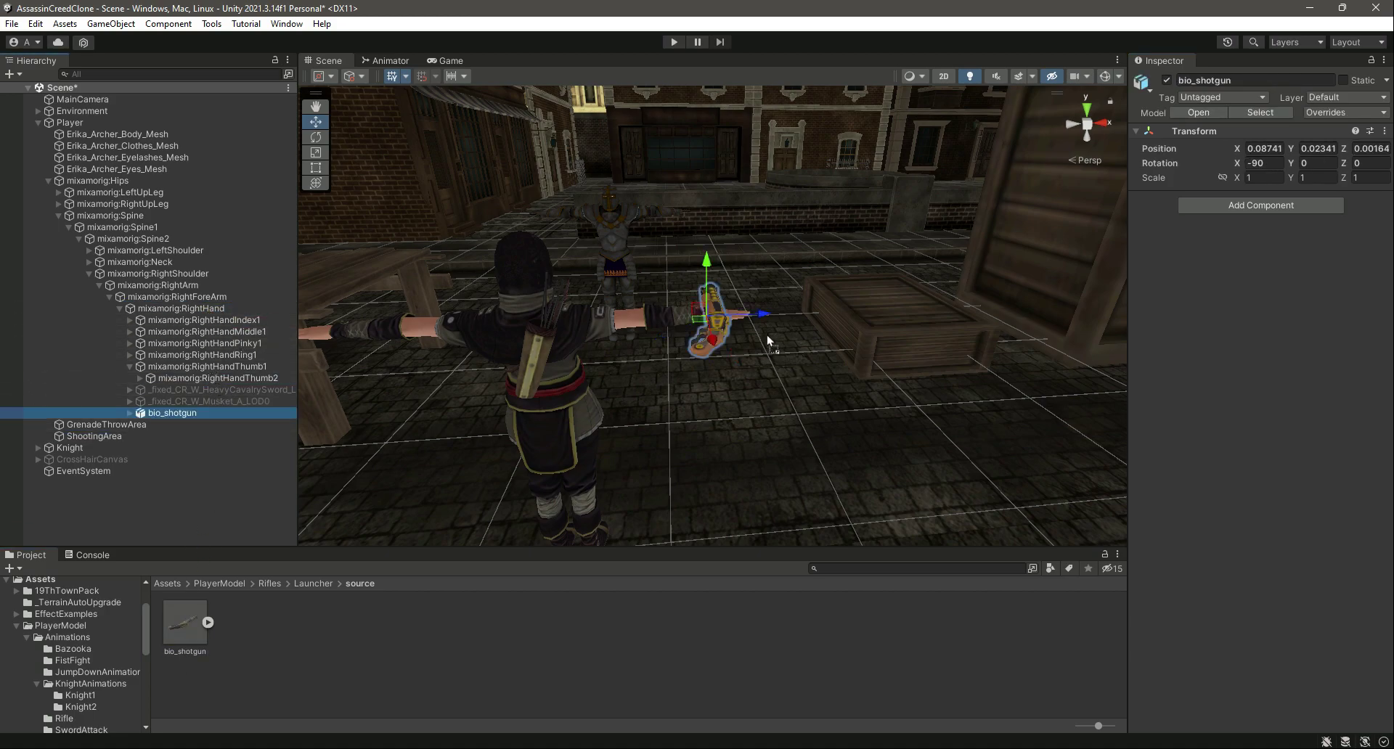
click(1384, 130)
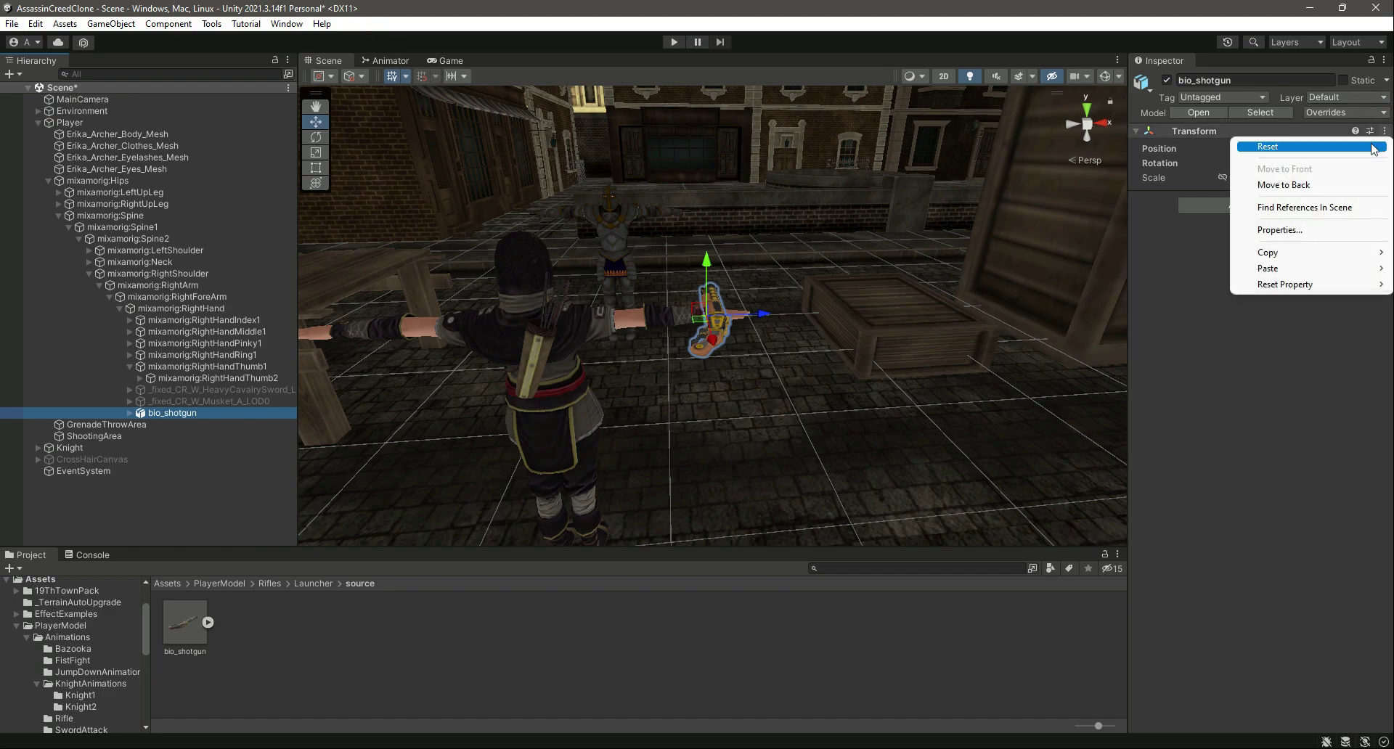
click(1374, 148)
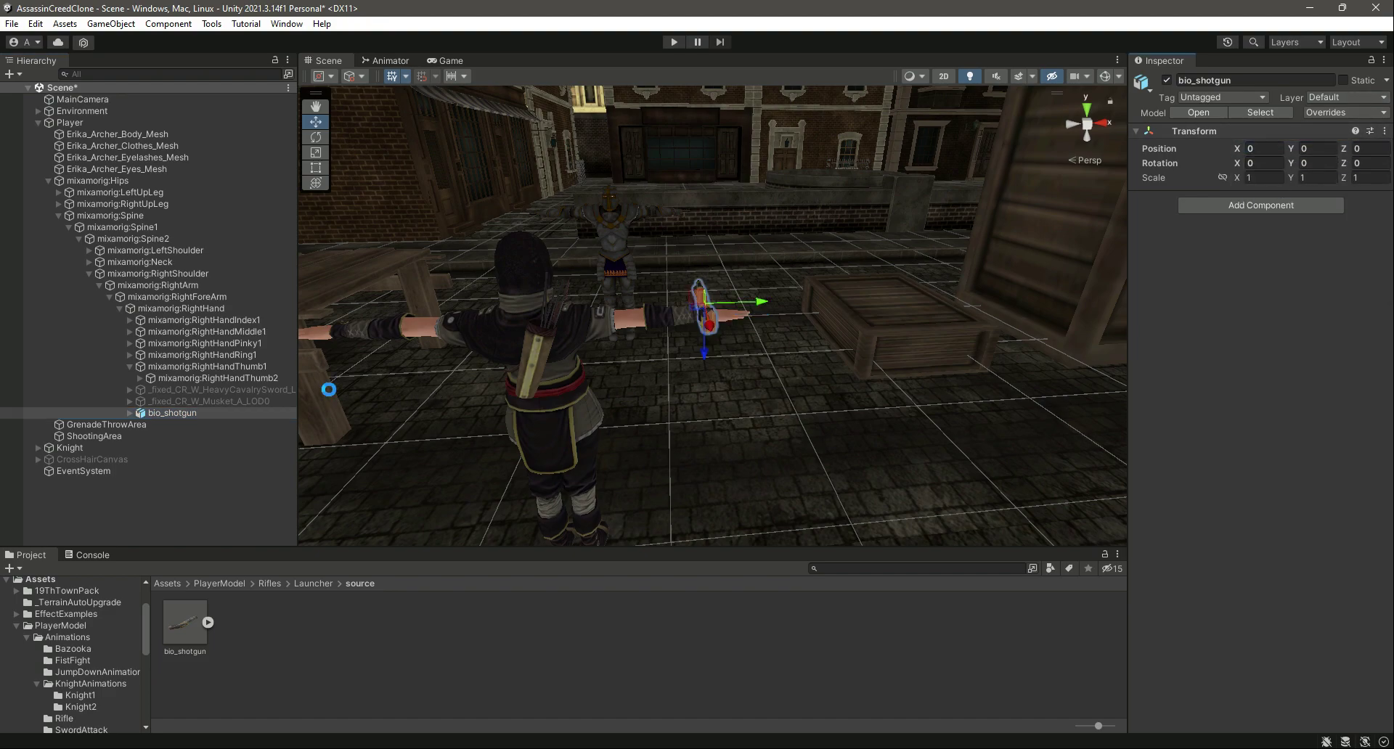
Step: Unpack the bio_shotgun prefab completely and rename the object to bazooka
right_click(174, 413)
mouse_move(247, 439)
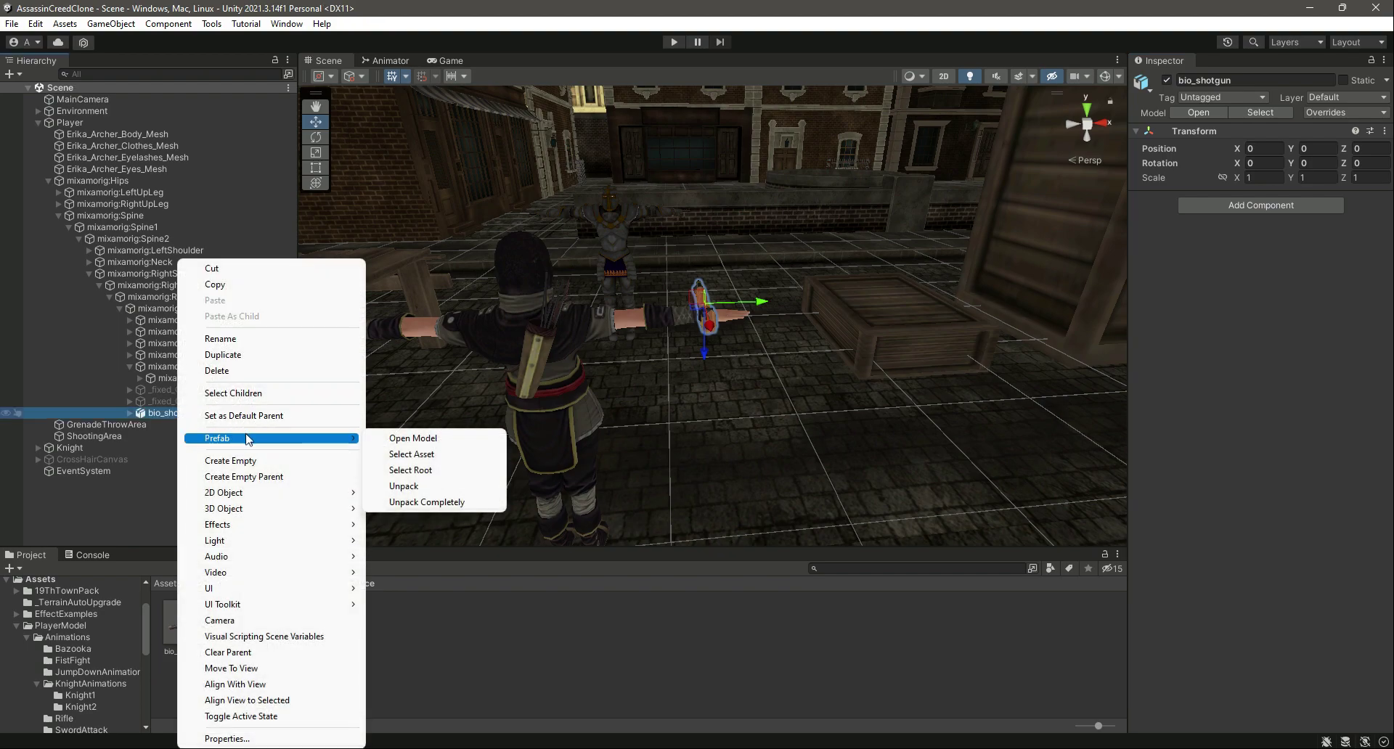
click(425, 501)
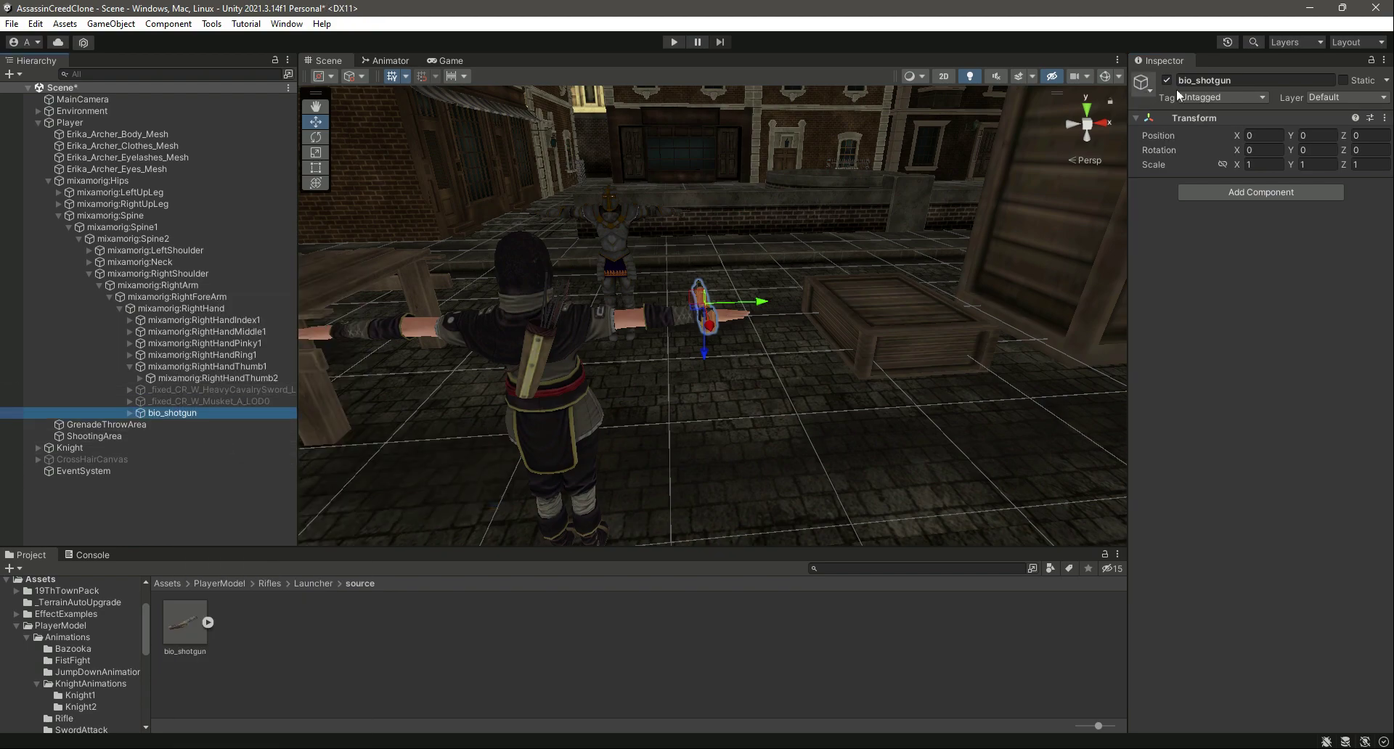
click(1251, 79)
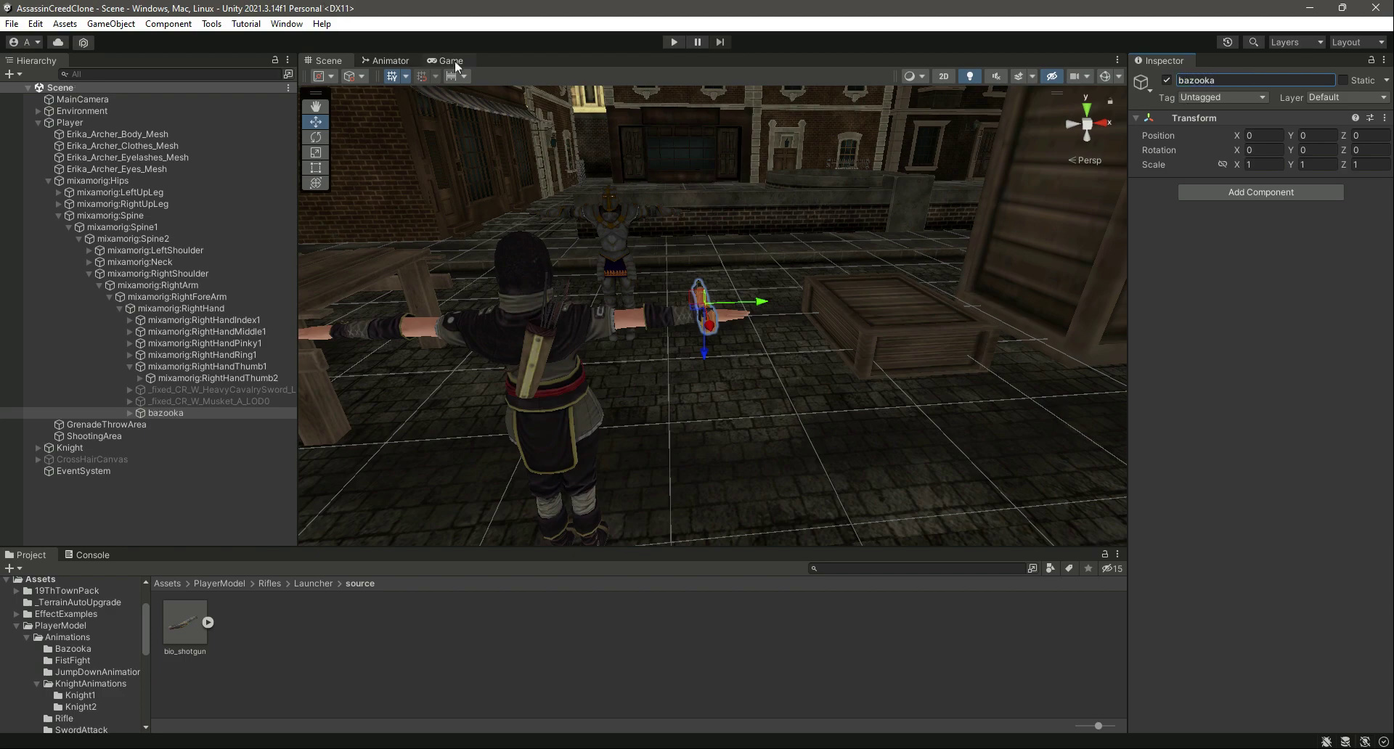
click(86, 556)
click(27, 556)
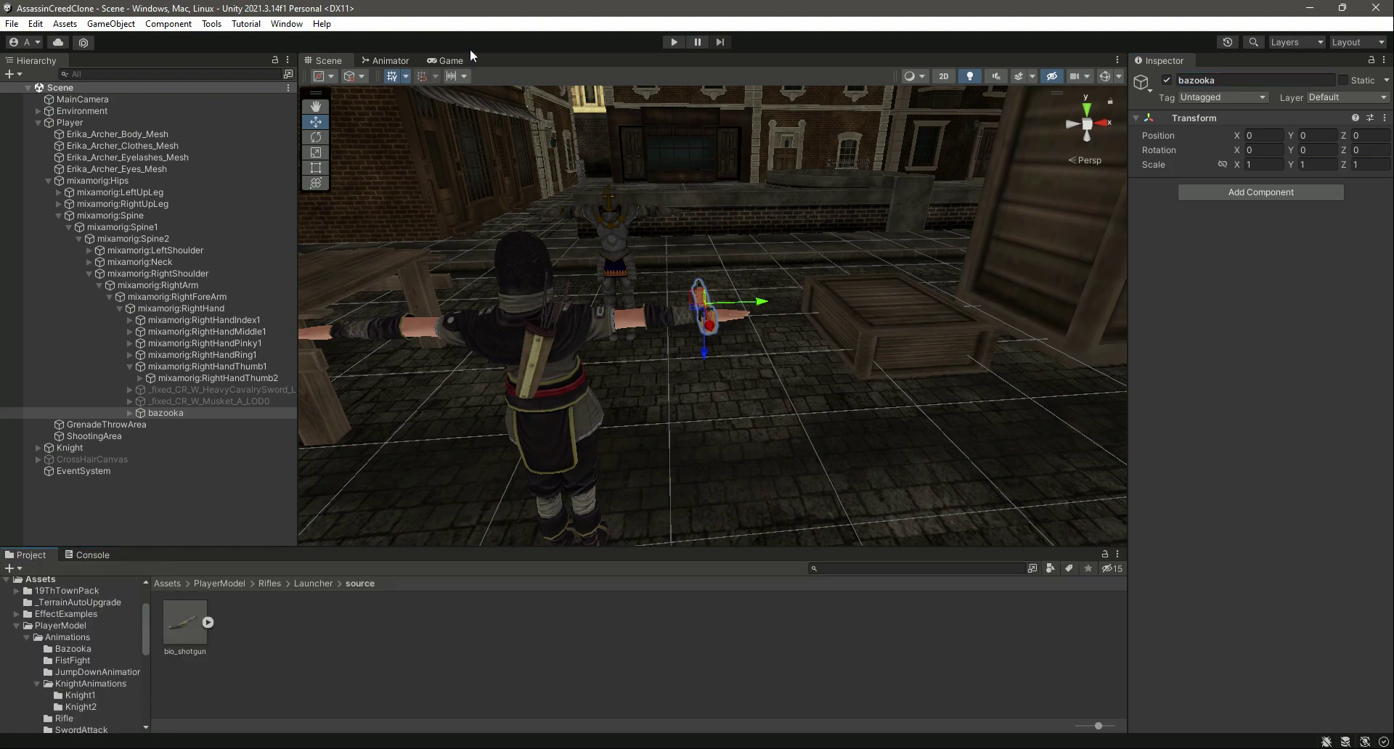
Step: Locate the animation clip used by the Shooting state in the Animator's Bazooka sub-state machine, and return to the Base Layer
click(391, 61)
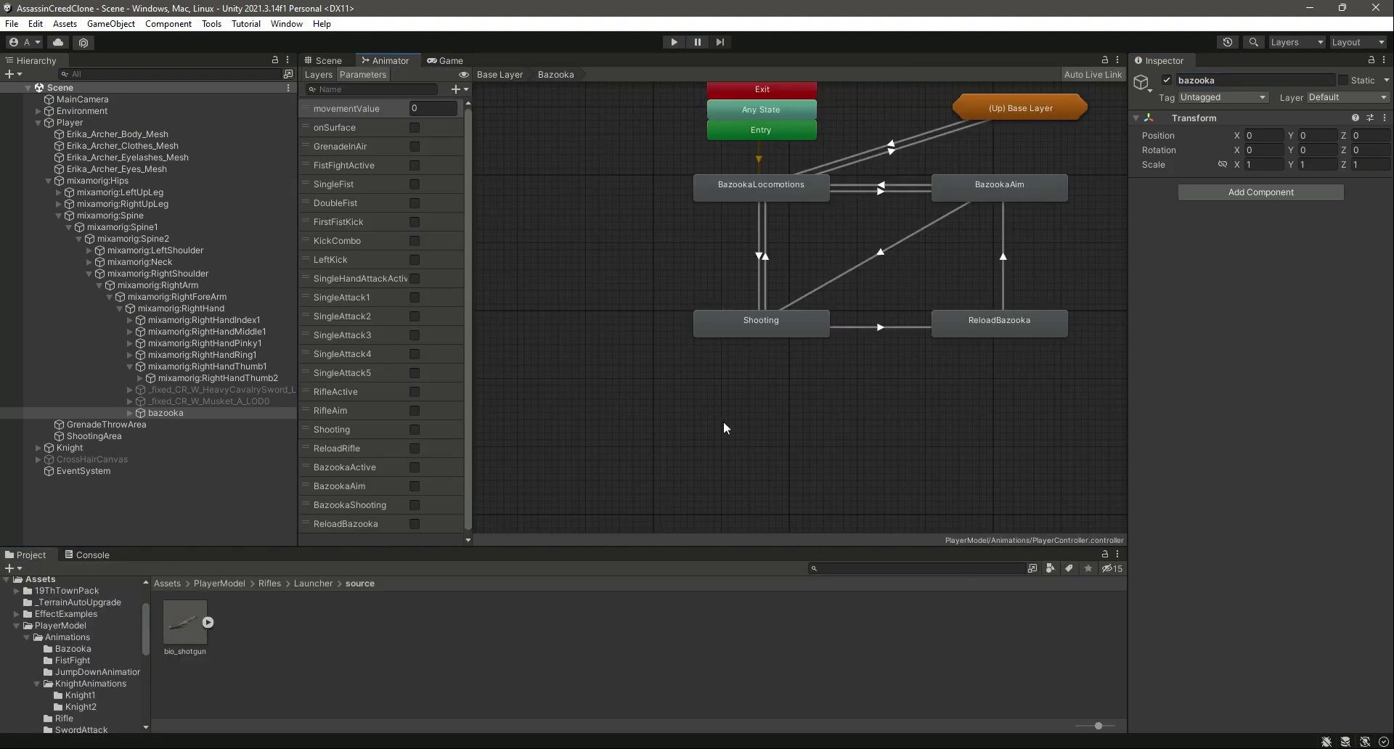
click(508, 75)
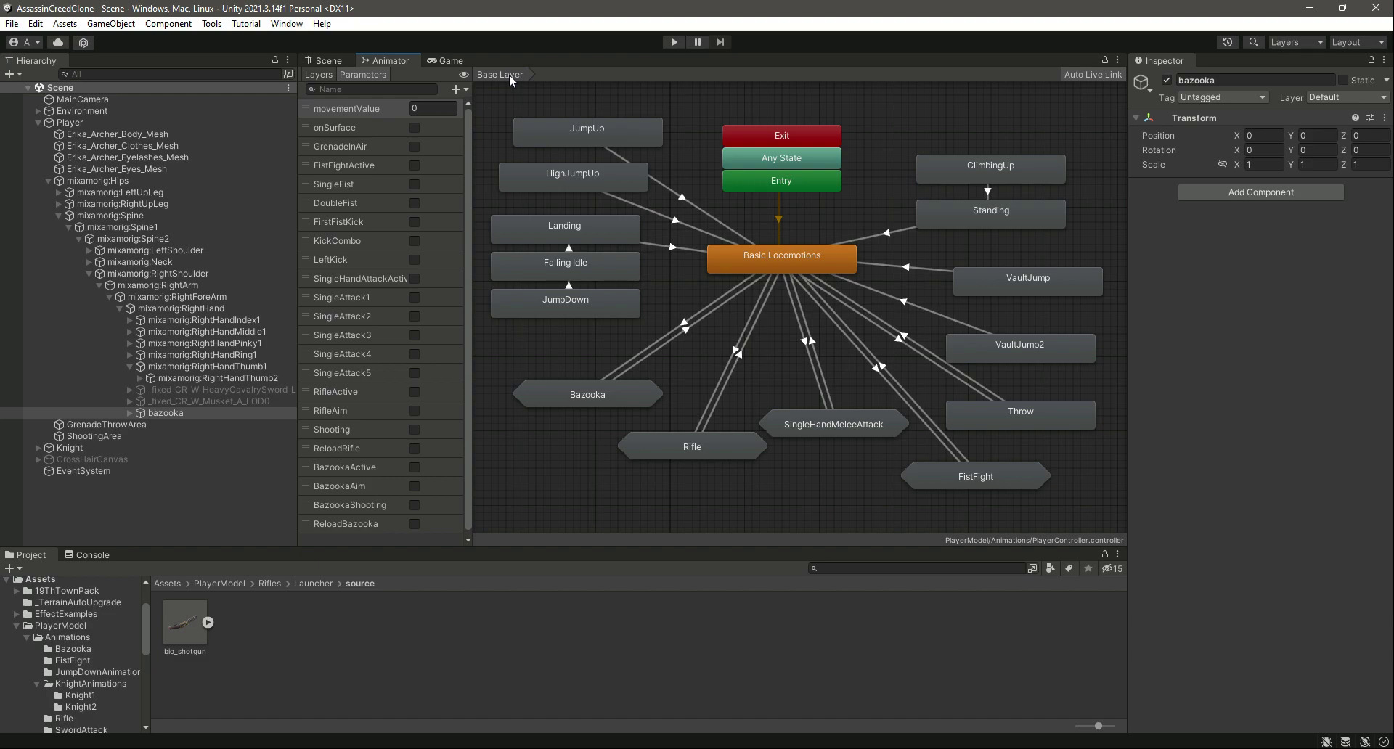
double_click(601, 395)
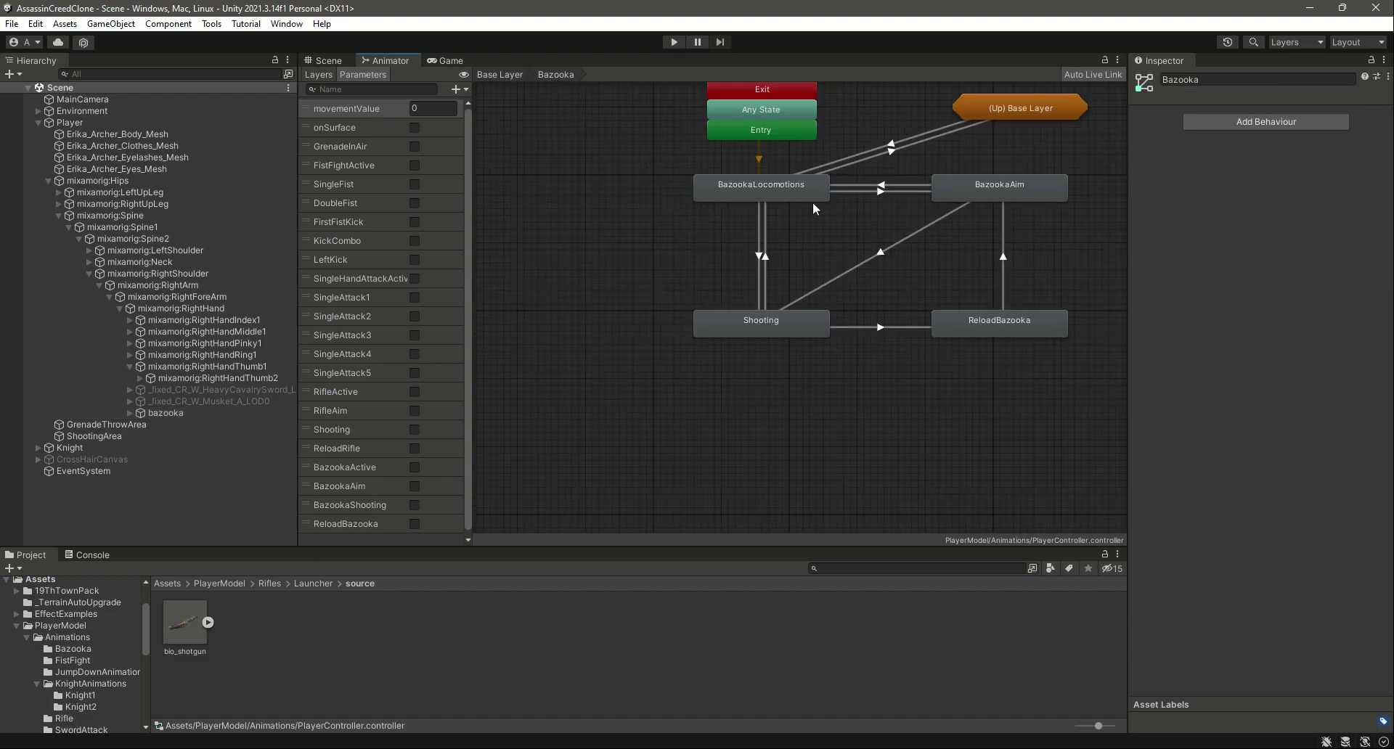
double_click(779, 326)
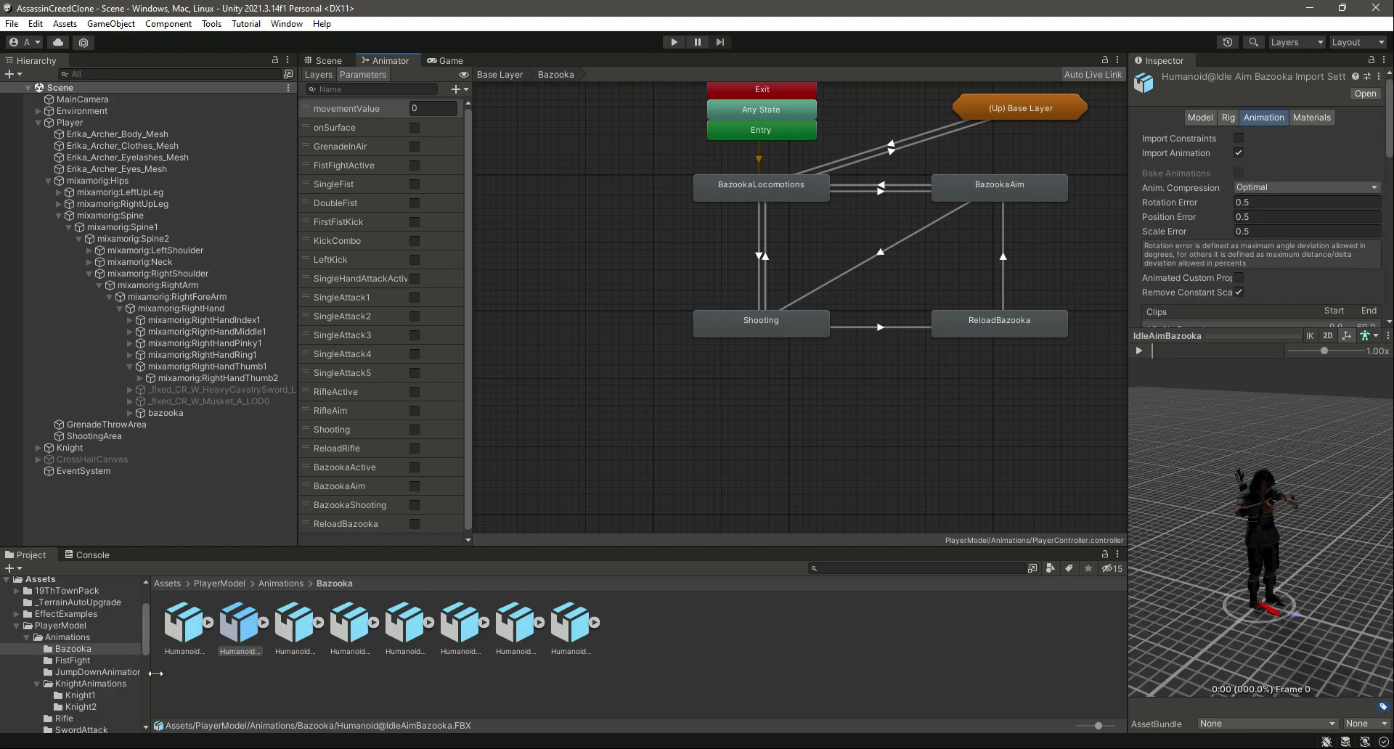
click(508, 76)
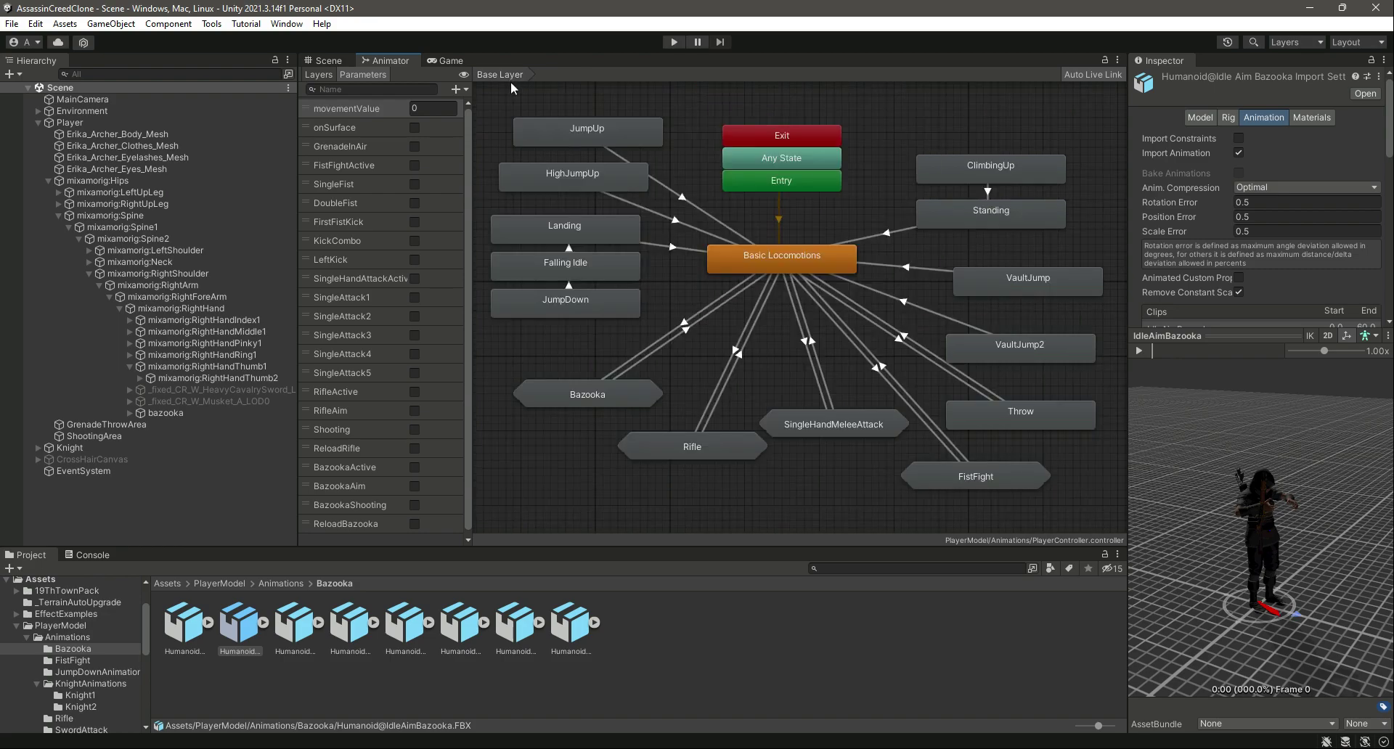
click(567, 455)
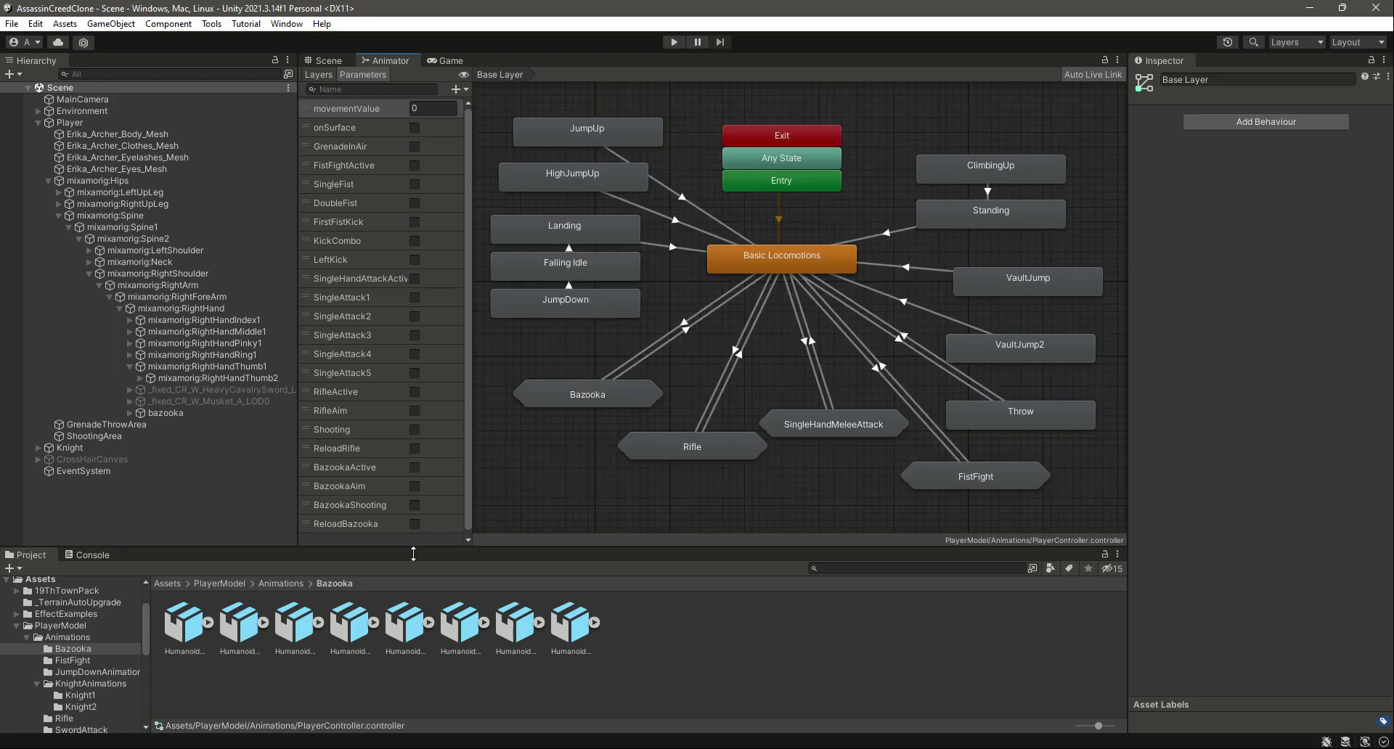
Step: Add the IdleAimBazooka animation as a state in the Base Layer and make it the layer's default state
click(191, 634)
key(Right)
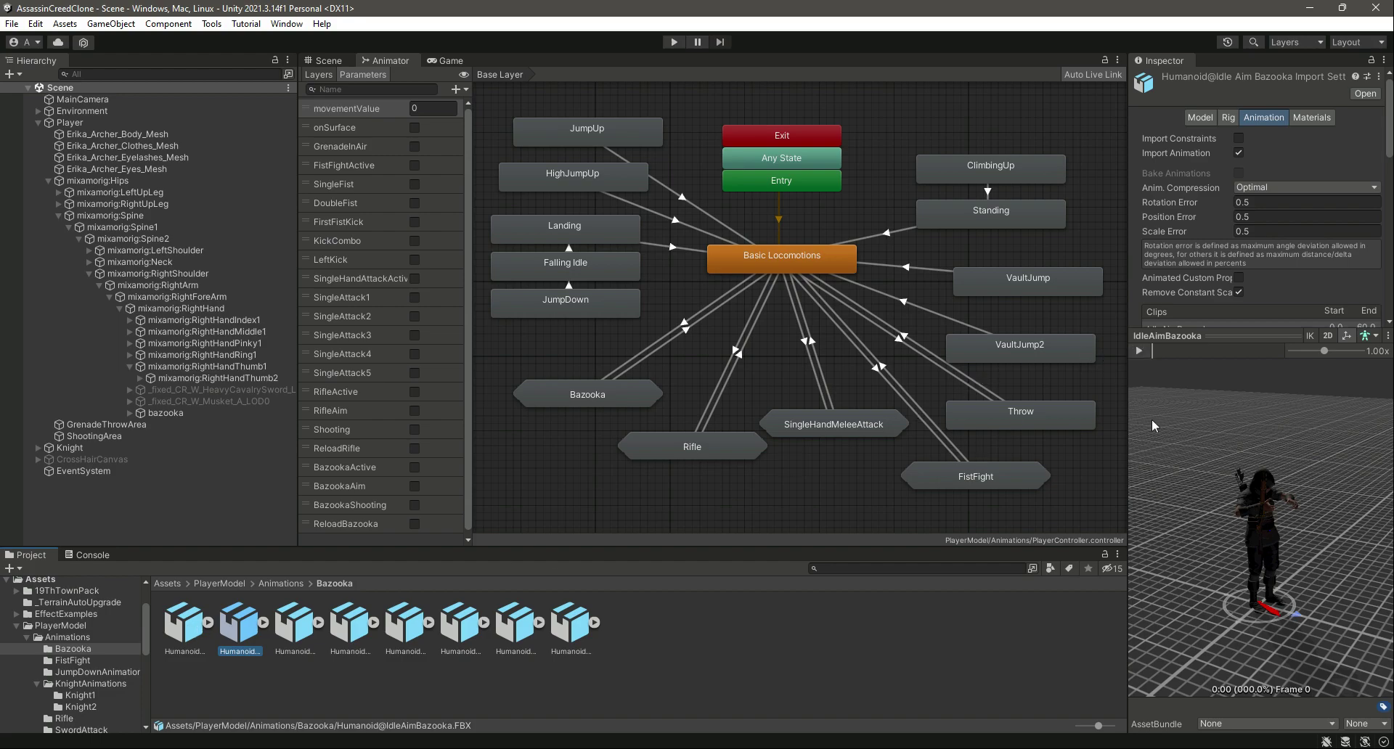
scroll(460, 534, down, 1)
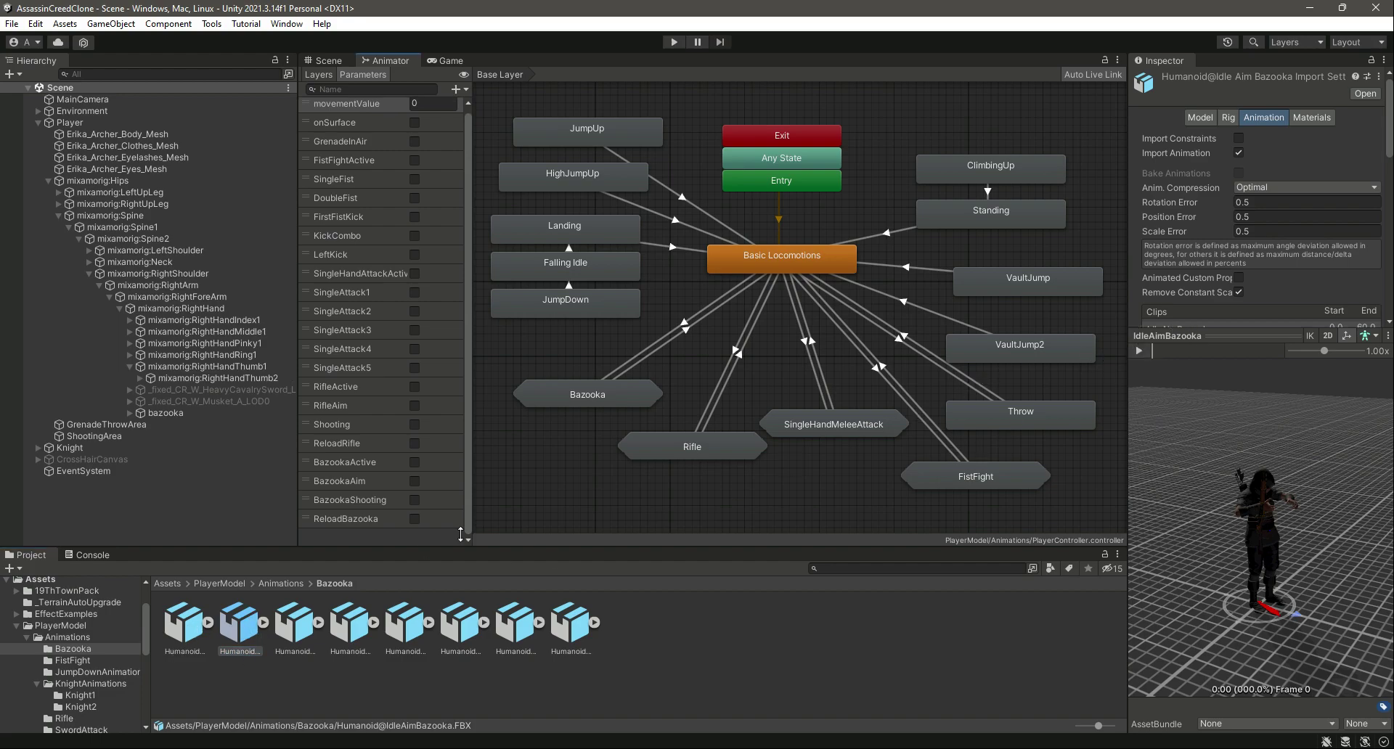
drag(538, 462, 563, 477)
right_click(563, 476)
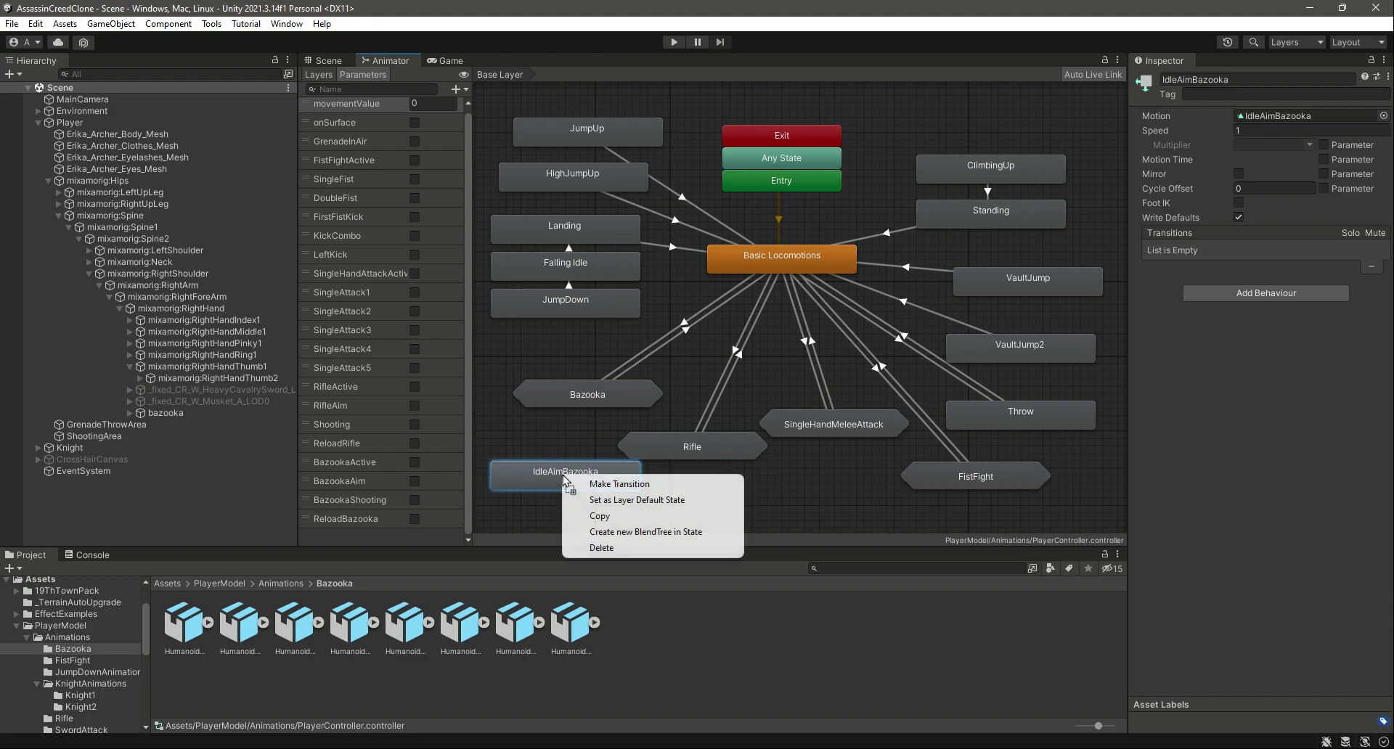
click(622, 500)
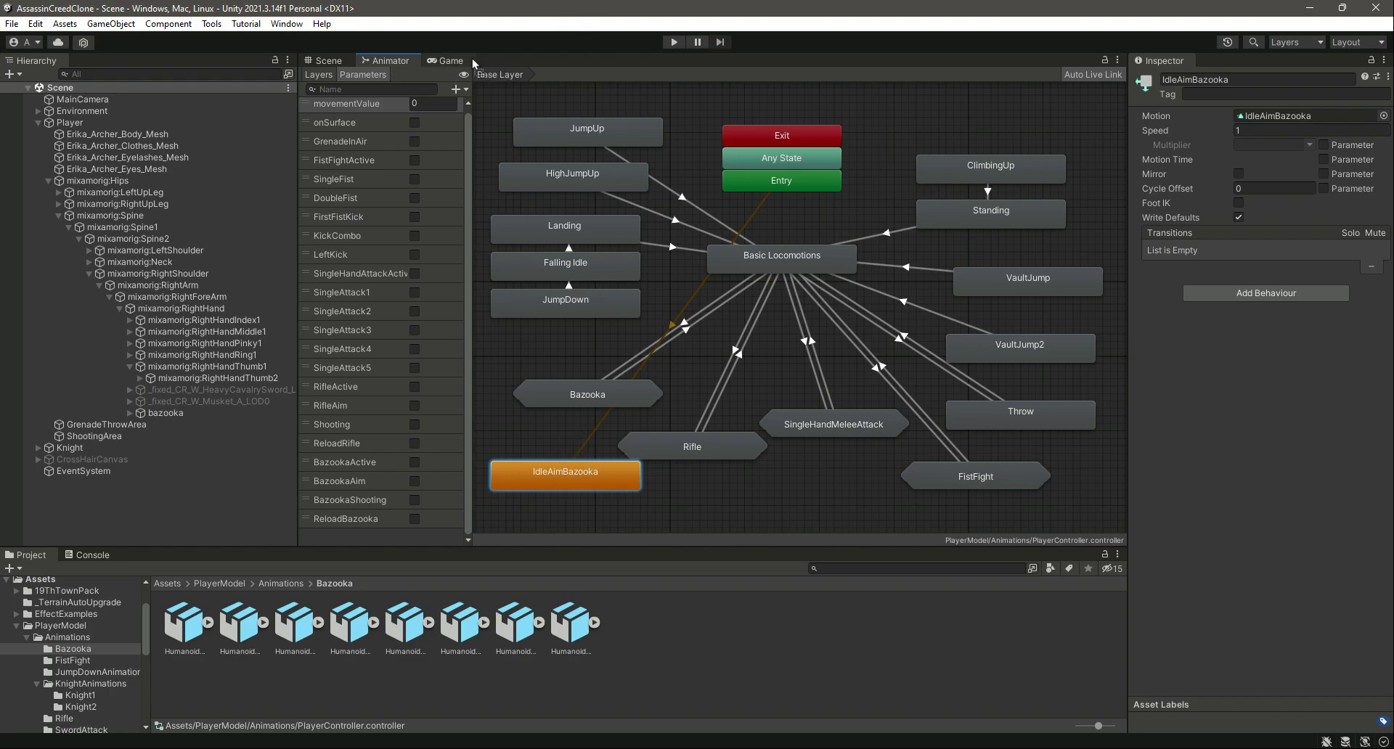
Step: Run the game in play mode and view the aiming player up close in the Scene view
click(673, 41)
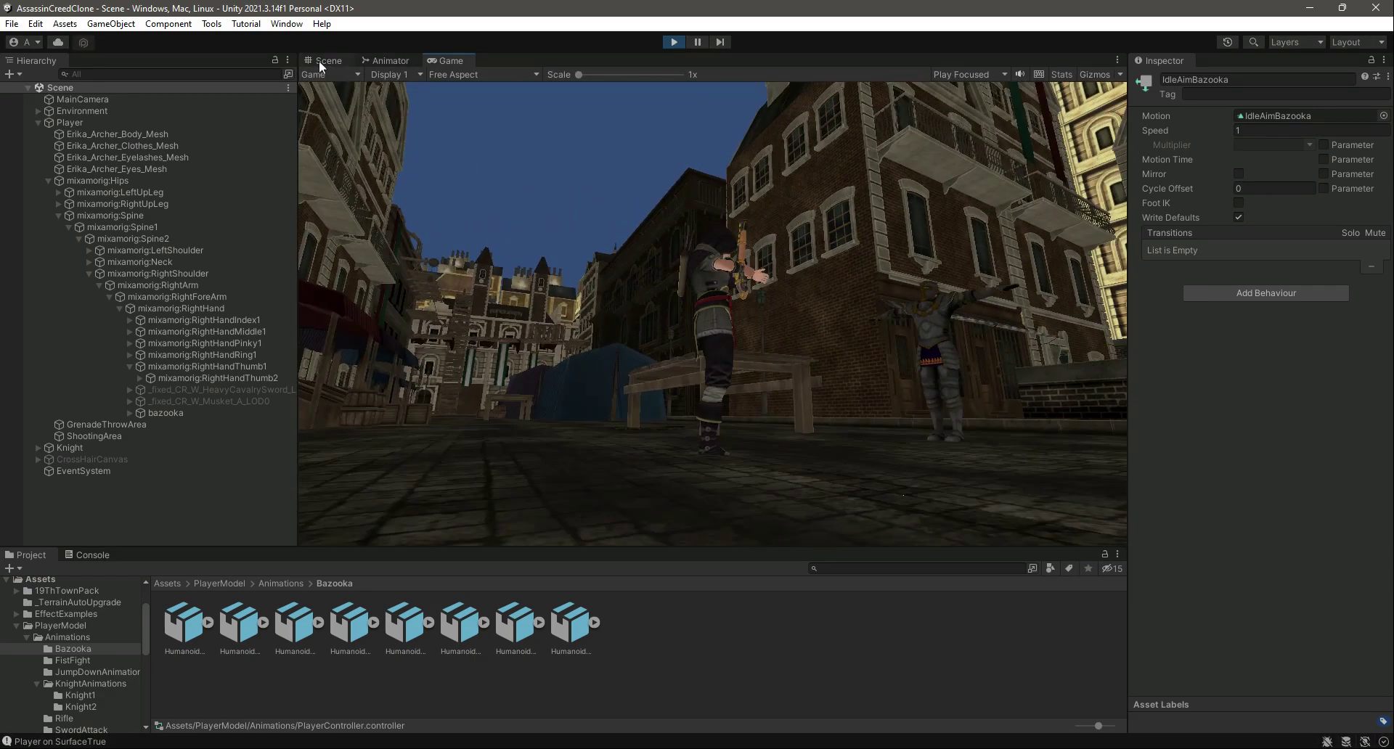
click(321, 60)
alt+drag(901, 311, 659, 314)
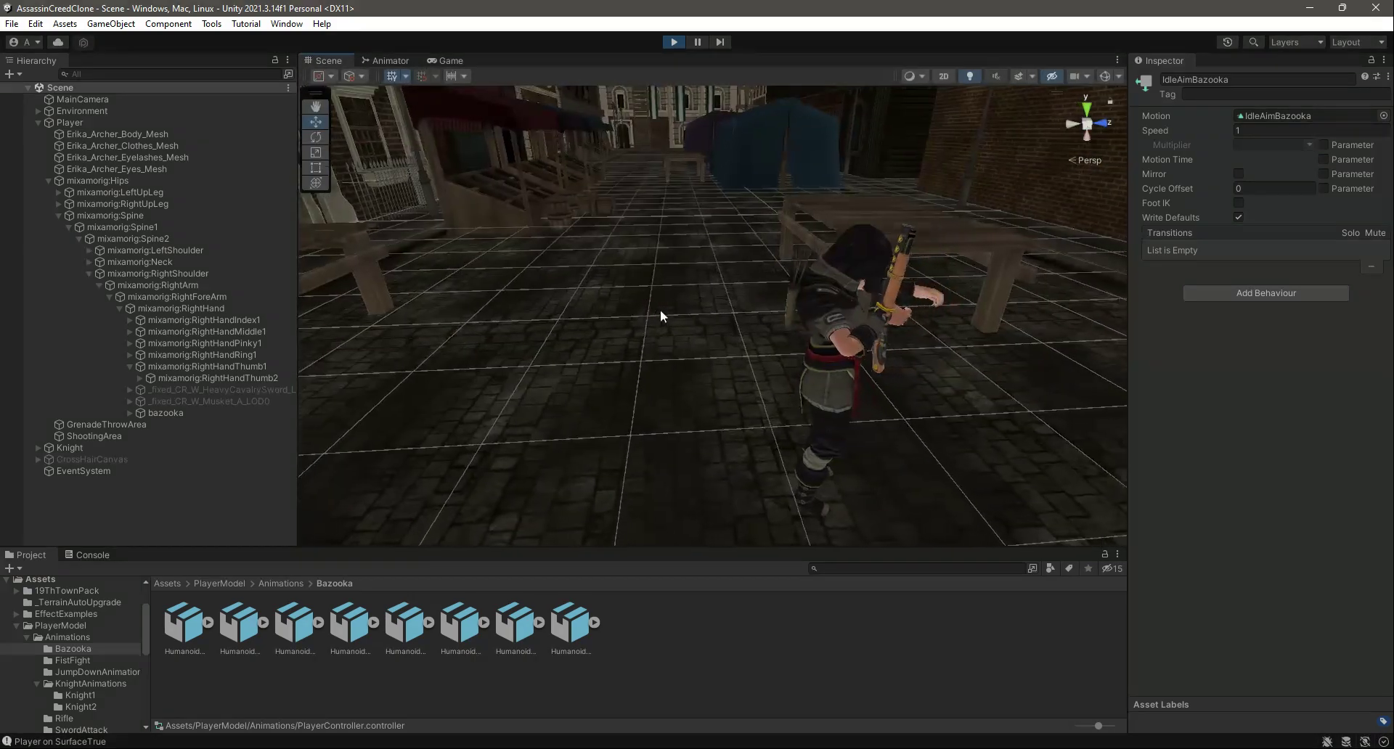
middle_drag(659, 314, 443, 305)
key(w)
right_drag(879, 352, 857, 337)
key(d)
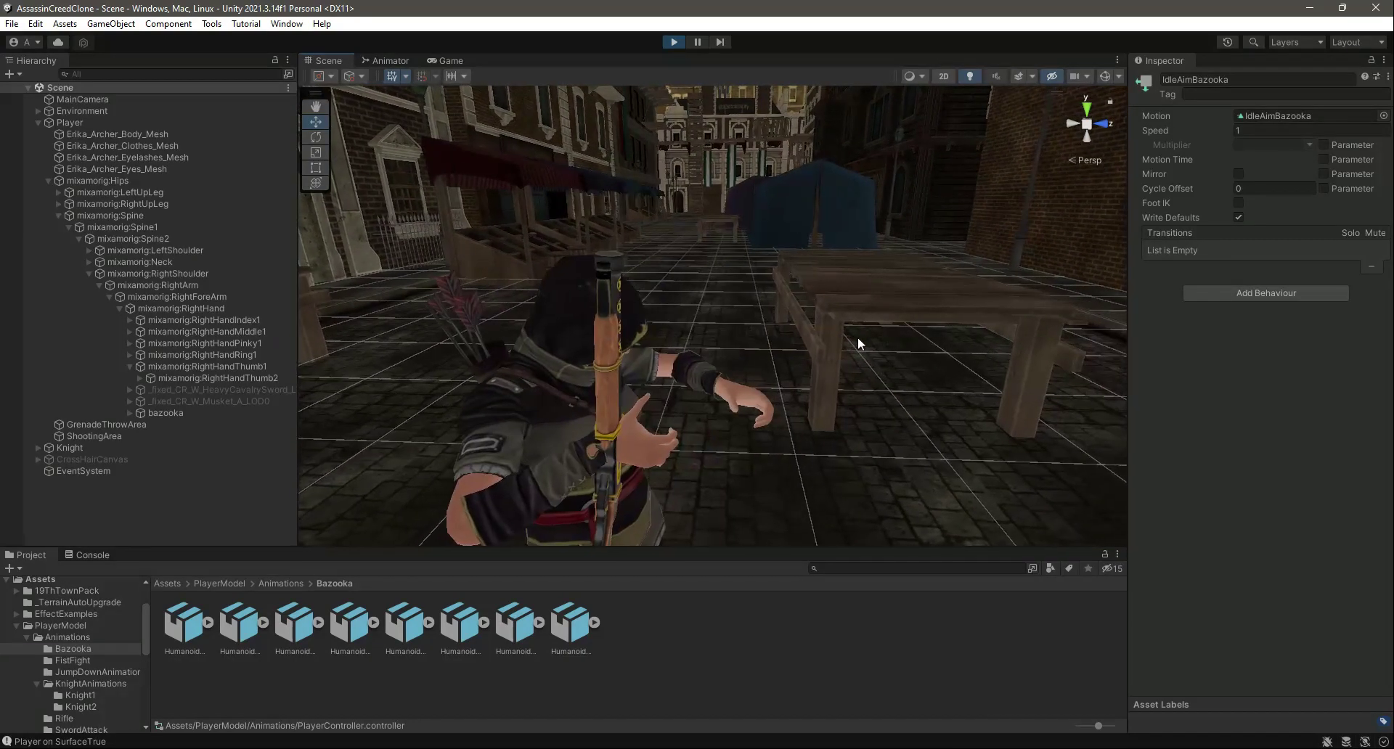
key(s)
Step: Rotate the bazooka in the player's right hand and set its rotation to X 90, Y 0, Z 0
click(163, 413)
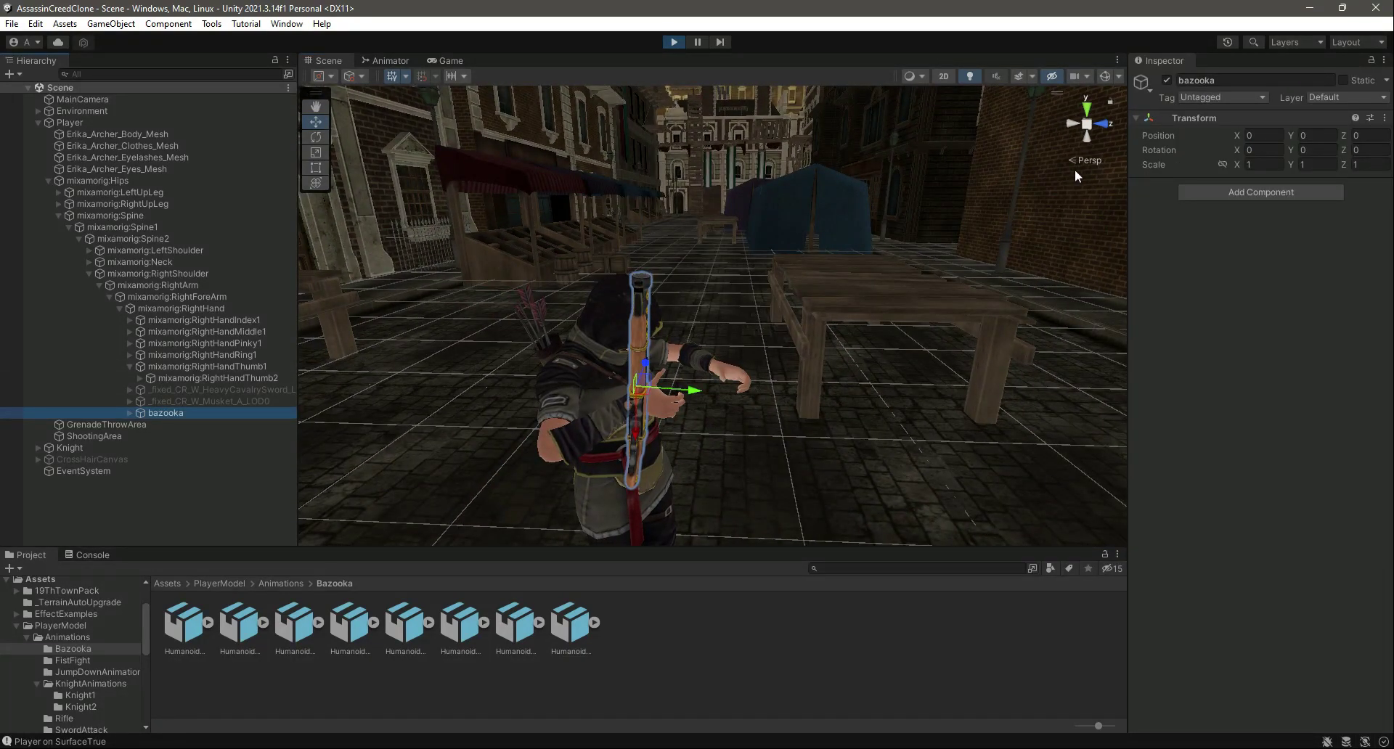
click(315, 138)
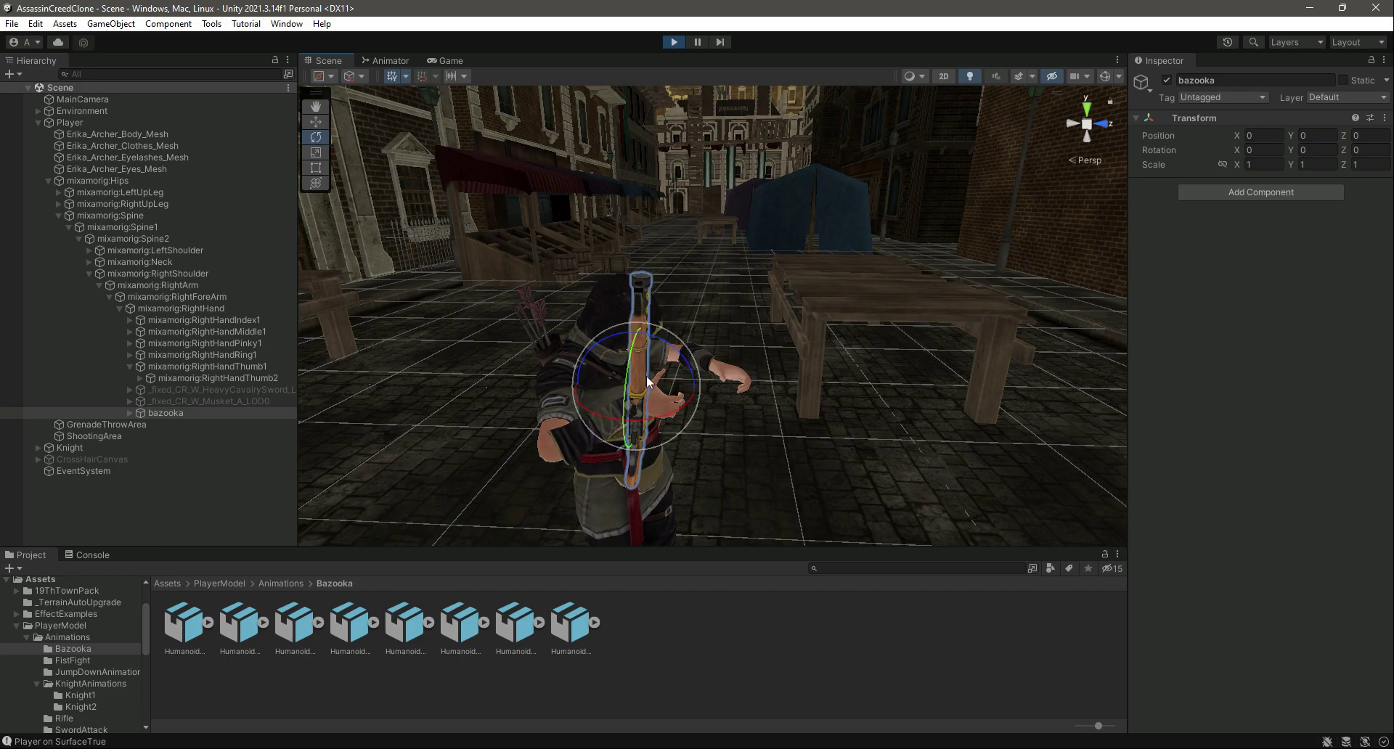
drag(650, 425, 807, 415)
right_drag(836, 363, 638, 399)
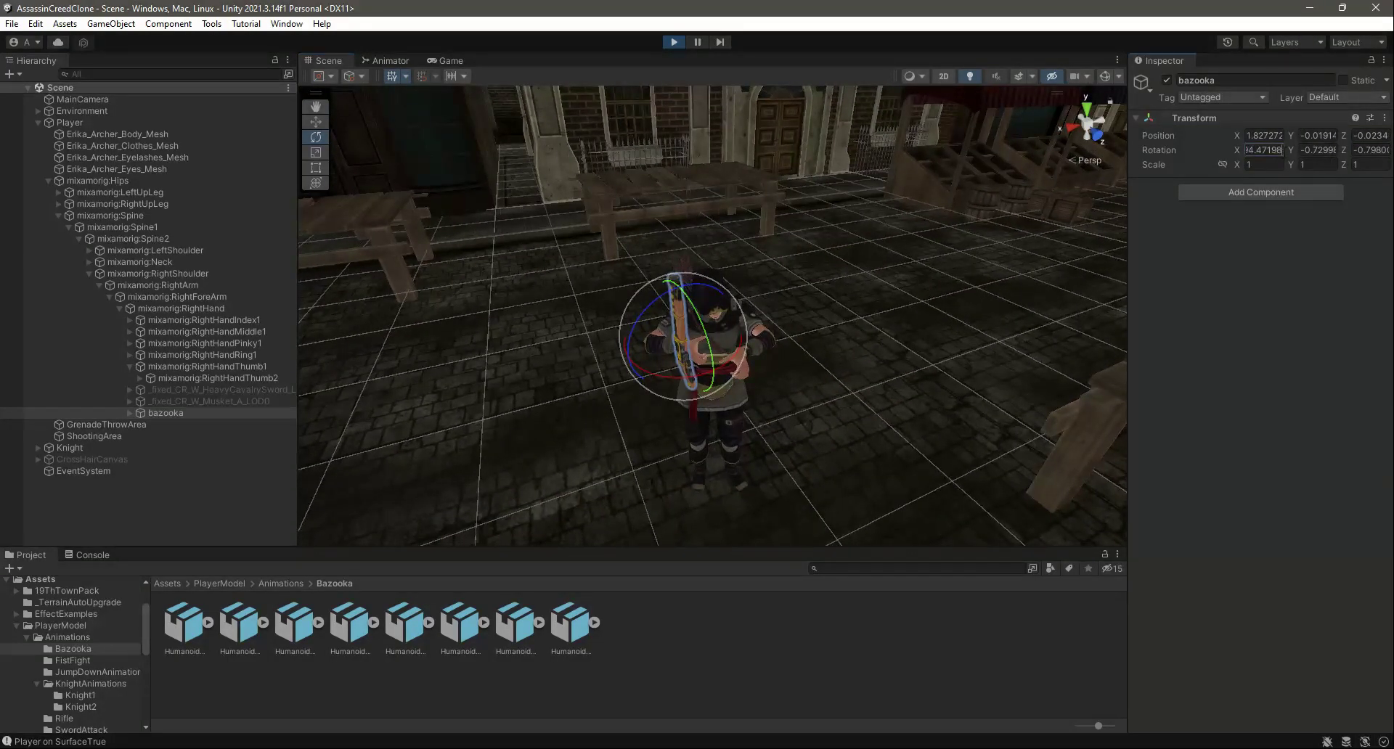
text(90)
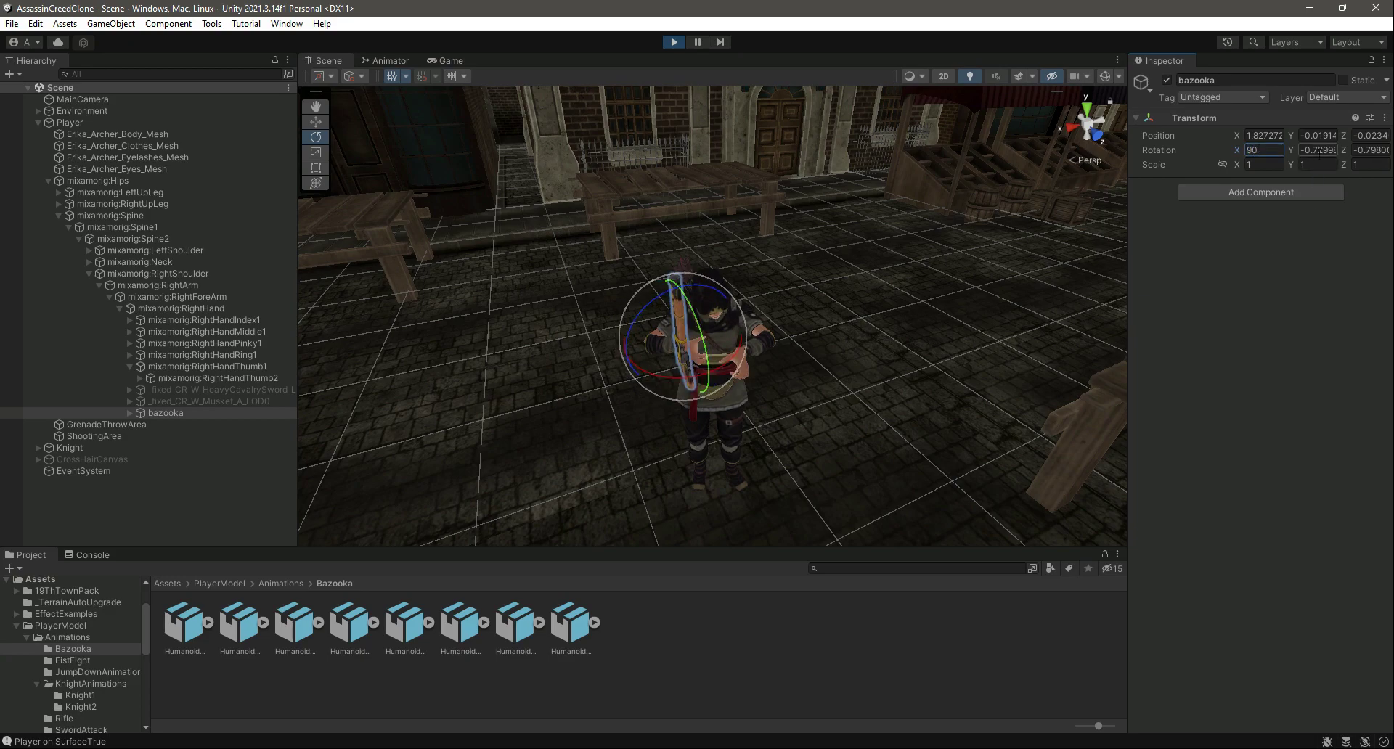
text(9)
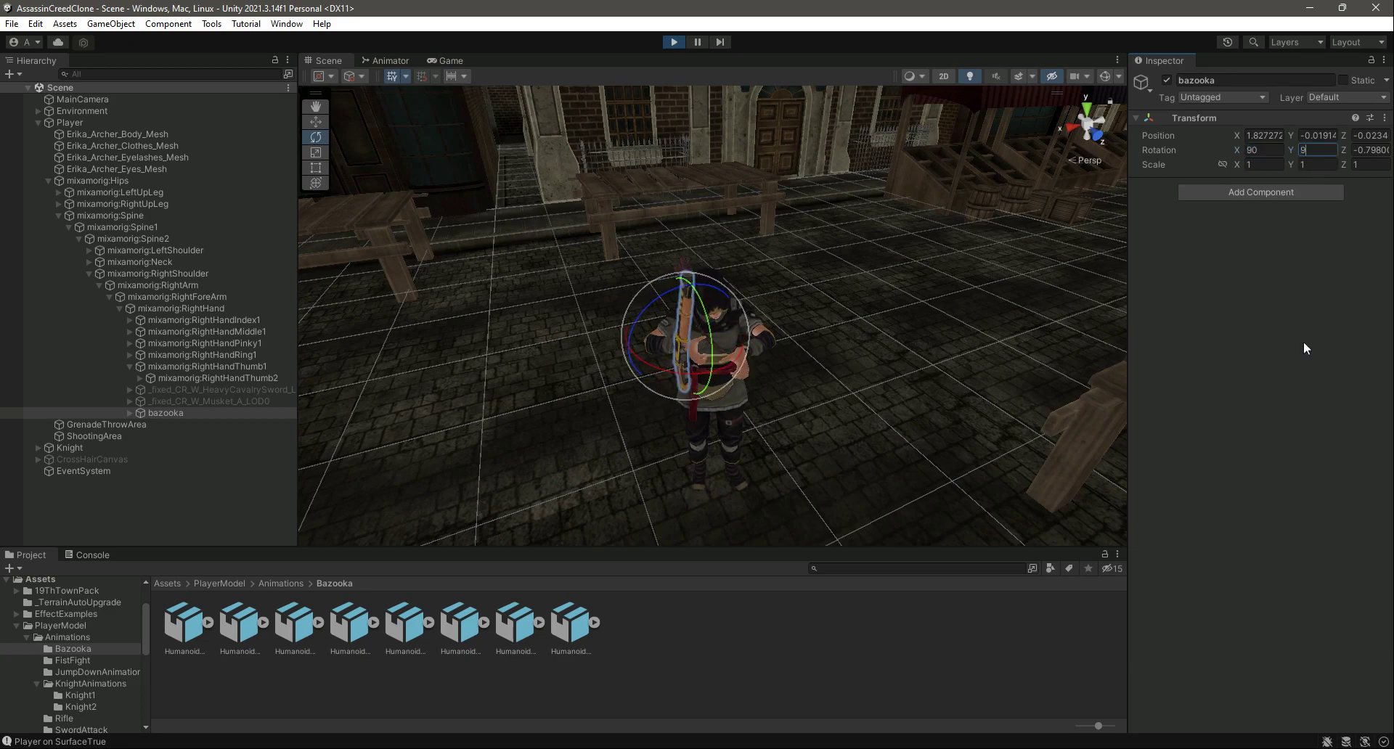
key(BackSpace)
text(0)
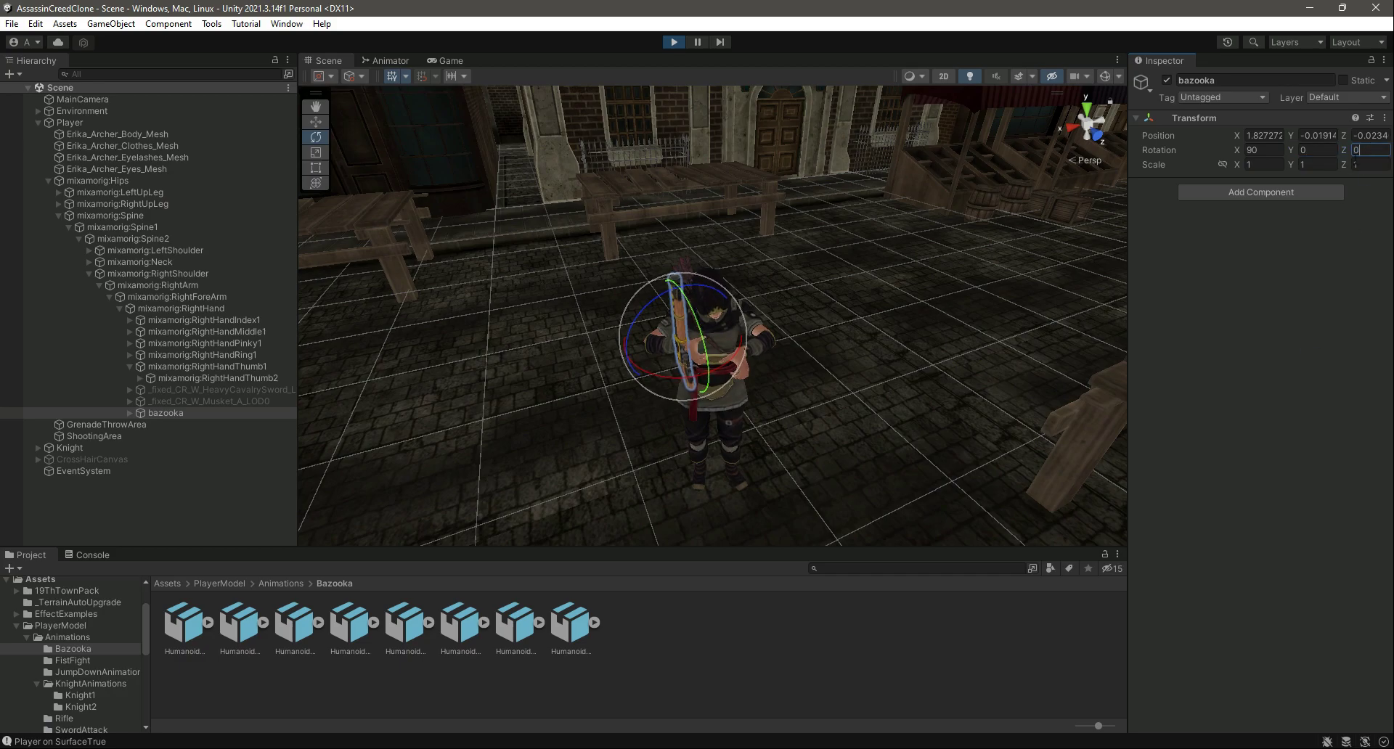
Step: Rotate the bazooka further in the player's hands and set its X rotation to 180
right_drag(625, 394, 694, 417)
key(w)
key(a)
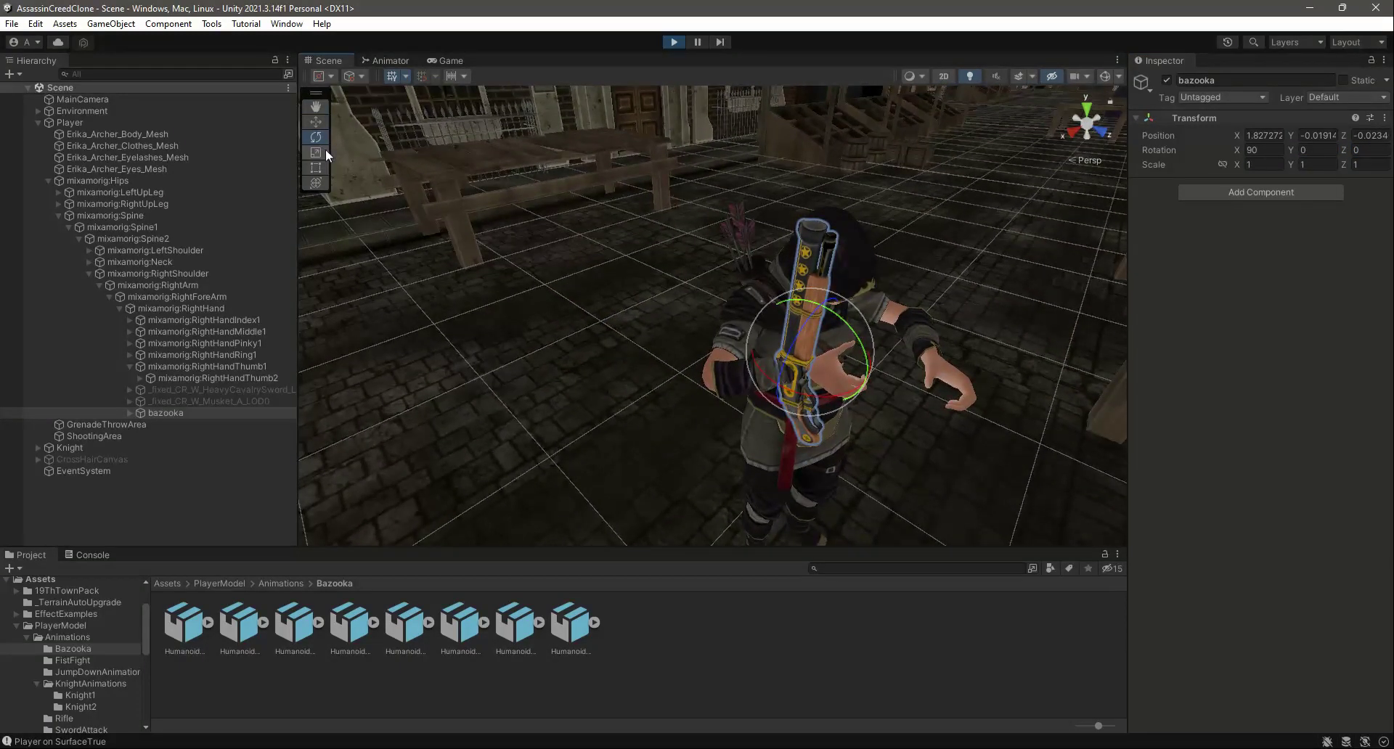
drag(829, 311, 942, 400)
click(1262, 150)
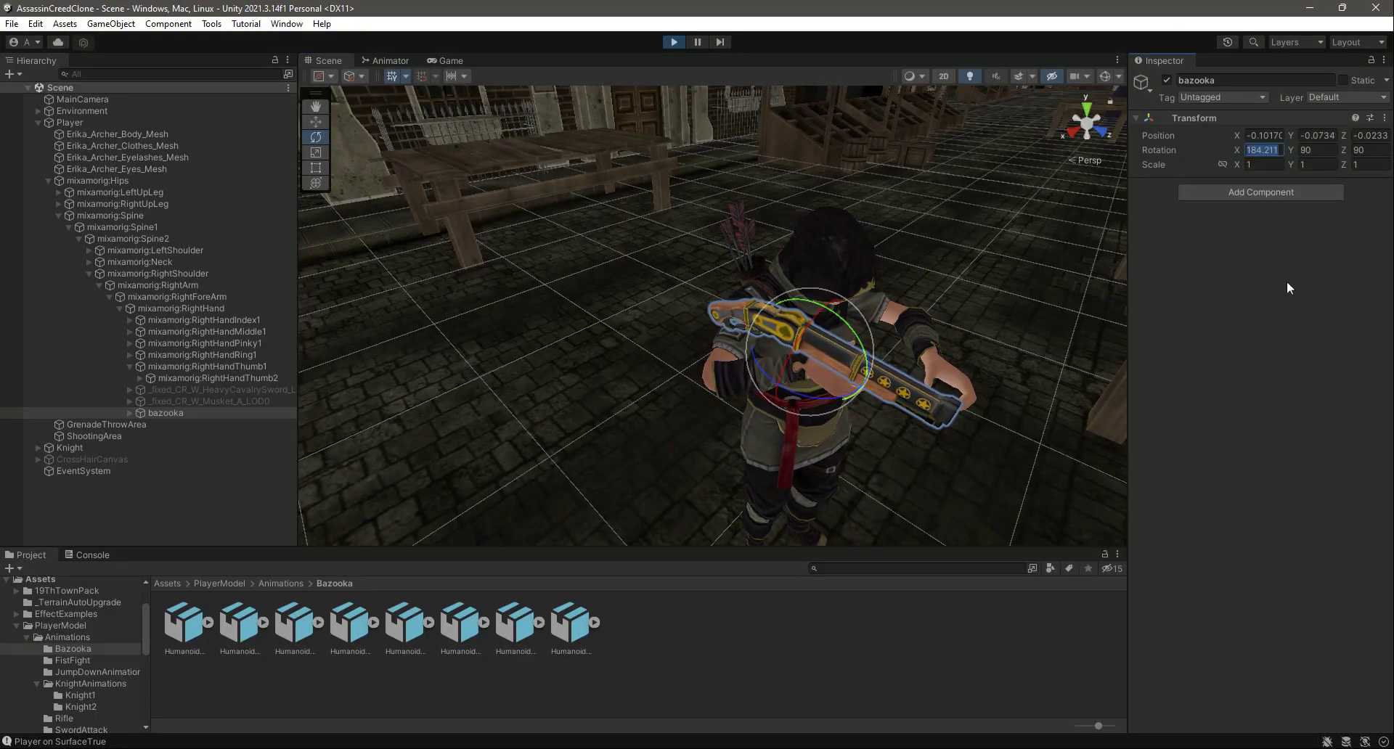
text(180)
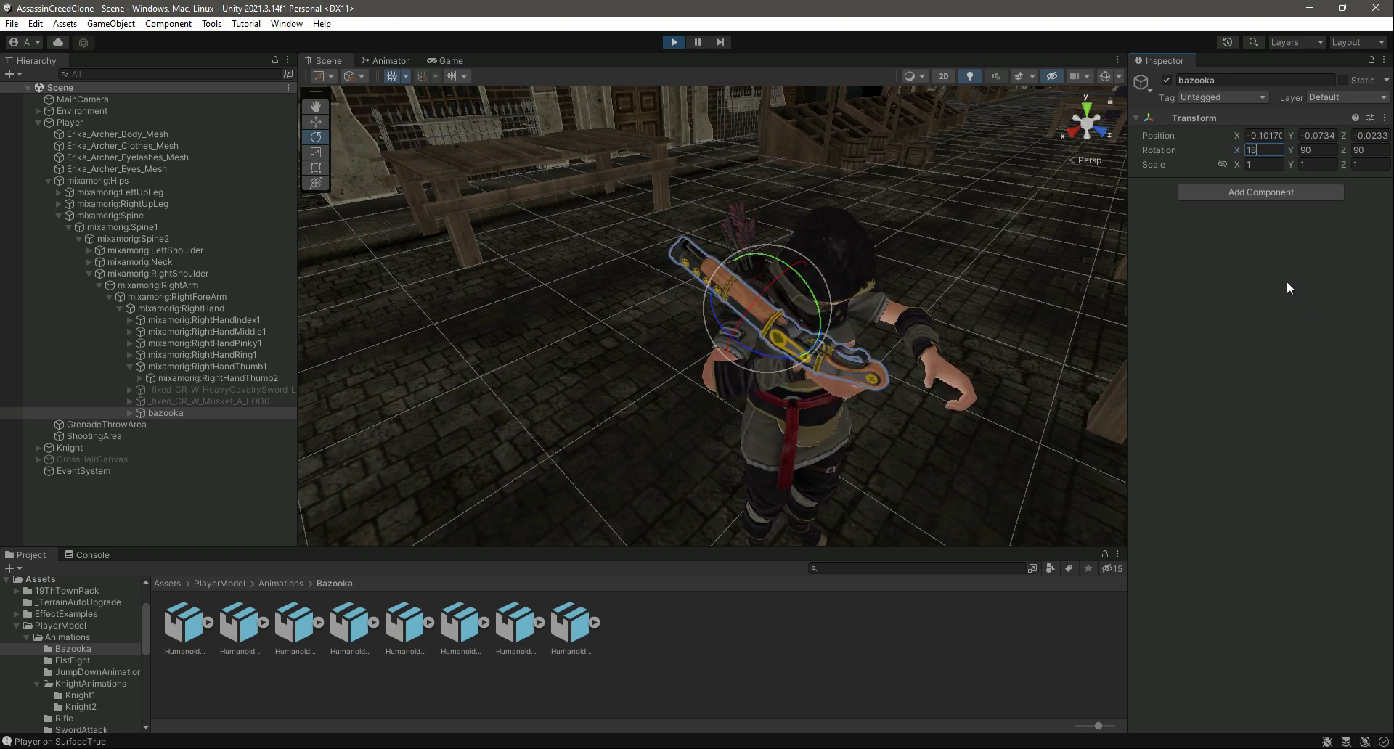
Step: Move the bazooka into the player's right hand at about X -0.102, Y 0.203, Z 0.052
alt+drag(938, 360, 873, 374)
scroll(873, 375, down, 3)
alt+drag(591, 366, 768, 349)
click(320, 125)
click(210, 412)
scroll(712, 430, up, 5)
scroll(712, 430, up, 3)
alt+drag(712, 429, 773, 353)
scroll(772, 352, down, 6)
alt+drag(650, 408, 826, 398)
scroll(826, 399, up, 4)
middle_drag(825, 399, 655, 323)
scroll(655, 324, down, 5)
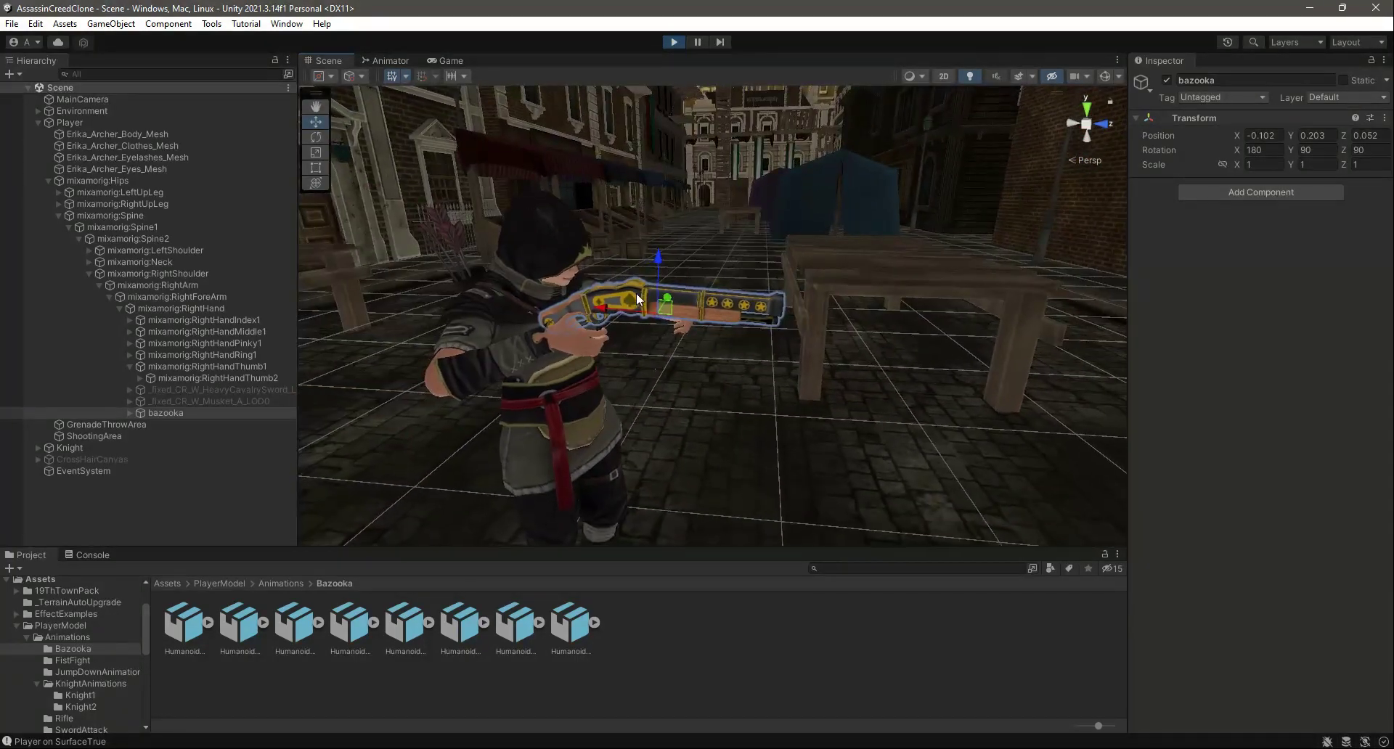
Step: Shift the bazooka forward in the hands to about Y 0.298, Z 0.034 and check the grip in the Game view
drag(667, 293, 708, 303)
right_drag(735, 321, 637, 326)
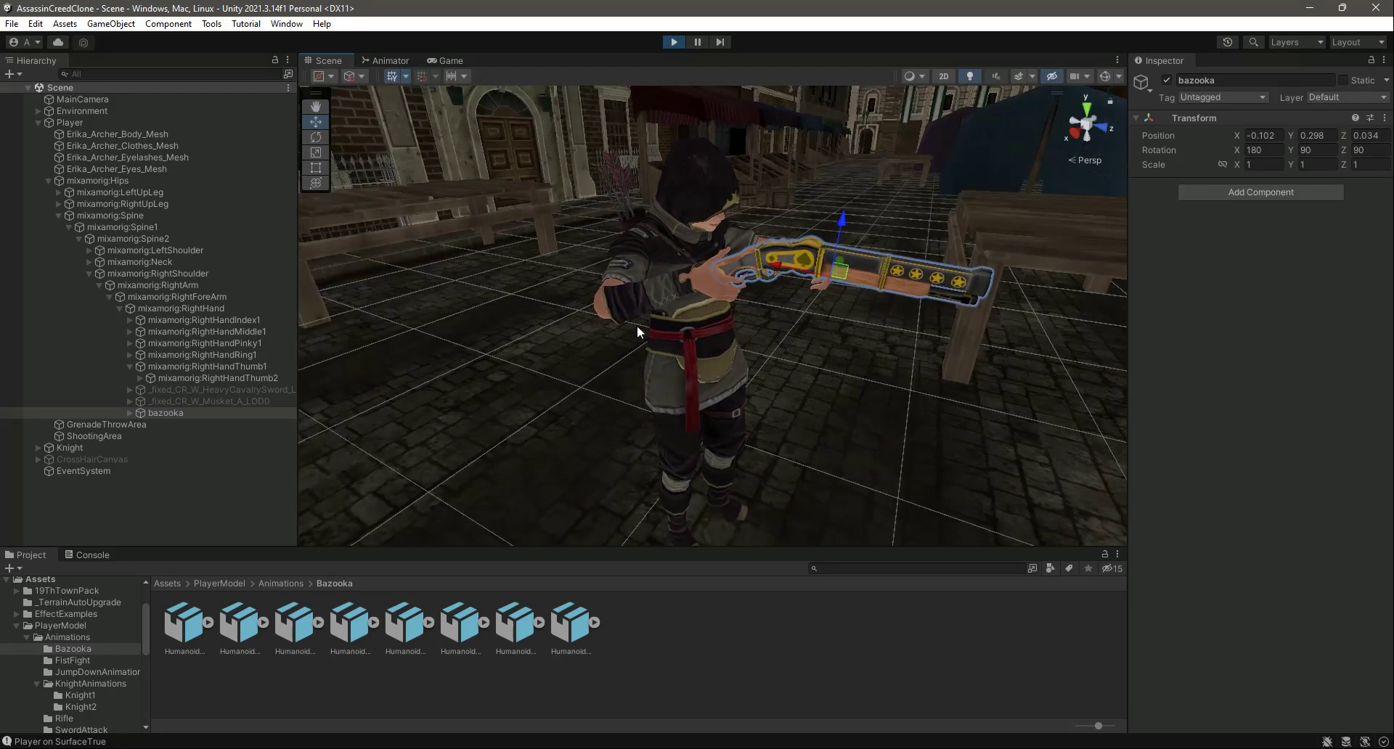
click(444, 61)
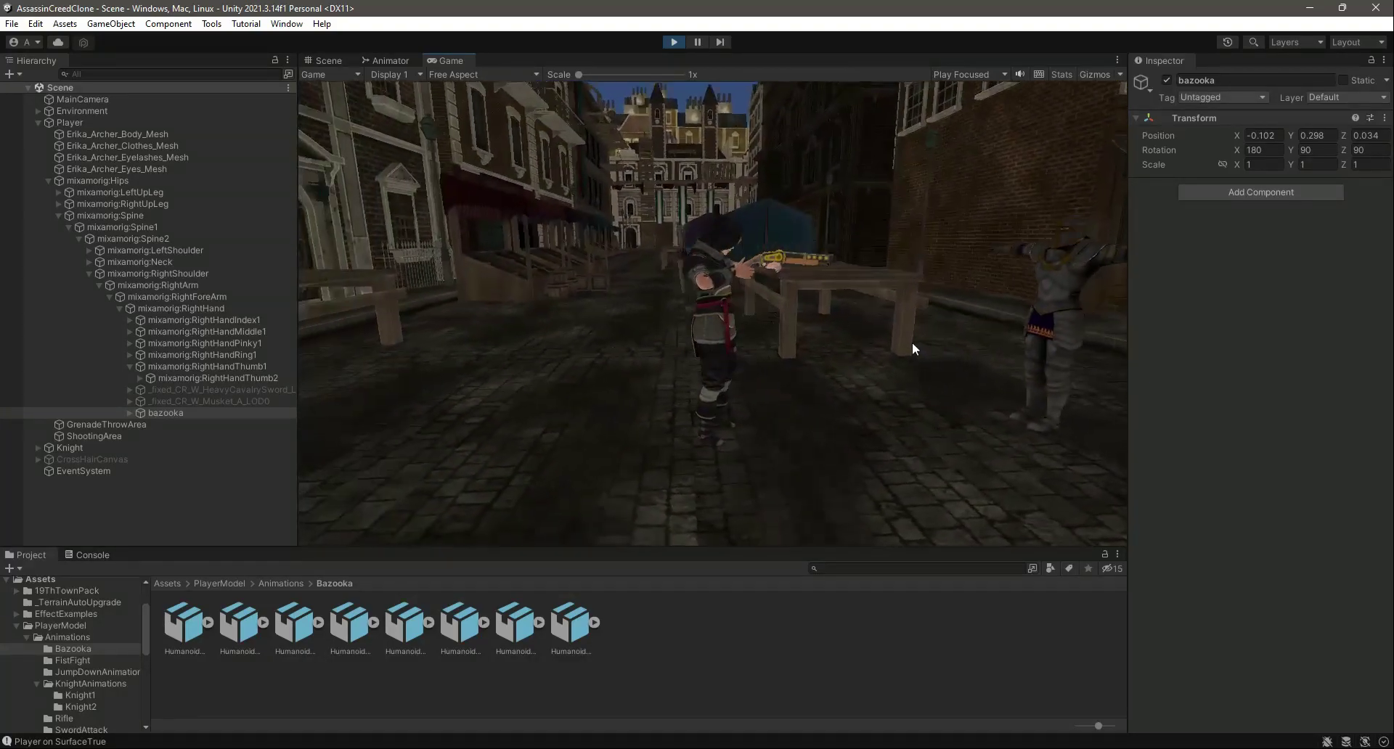
click(327, 60)
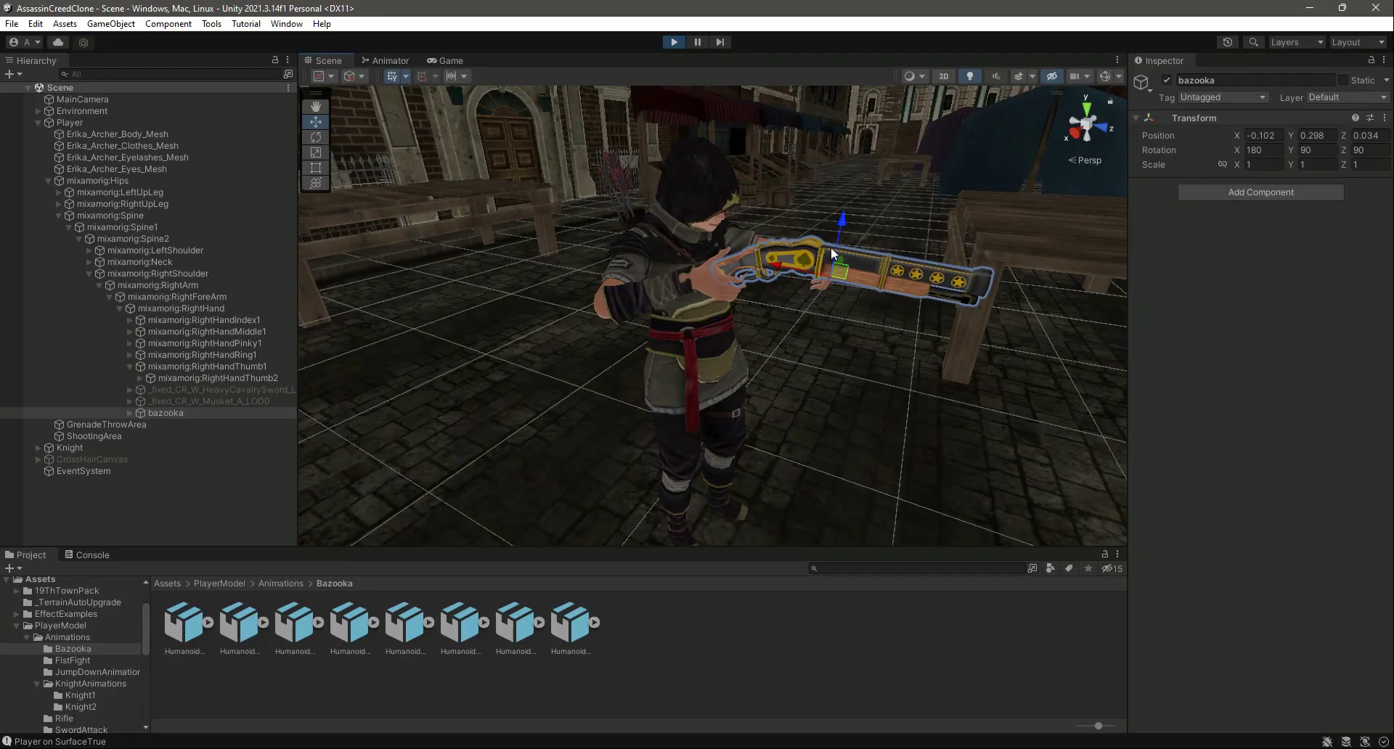
Step: Adjust the bazooka's position to X -0.07, Y 0.23 and check the aiming pose in the Game view
mouse_move(842, 218)
mouse_down()
mouse_move(764, 285)
mouse_move(755, 264)
mouse_move(818, 229)
mouse_up()
drag(755, 271, 748, 270)
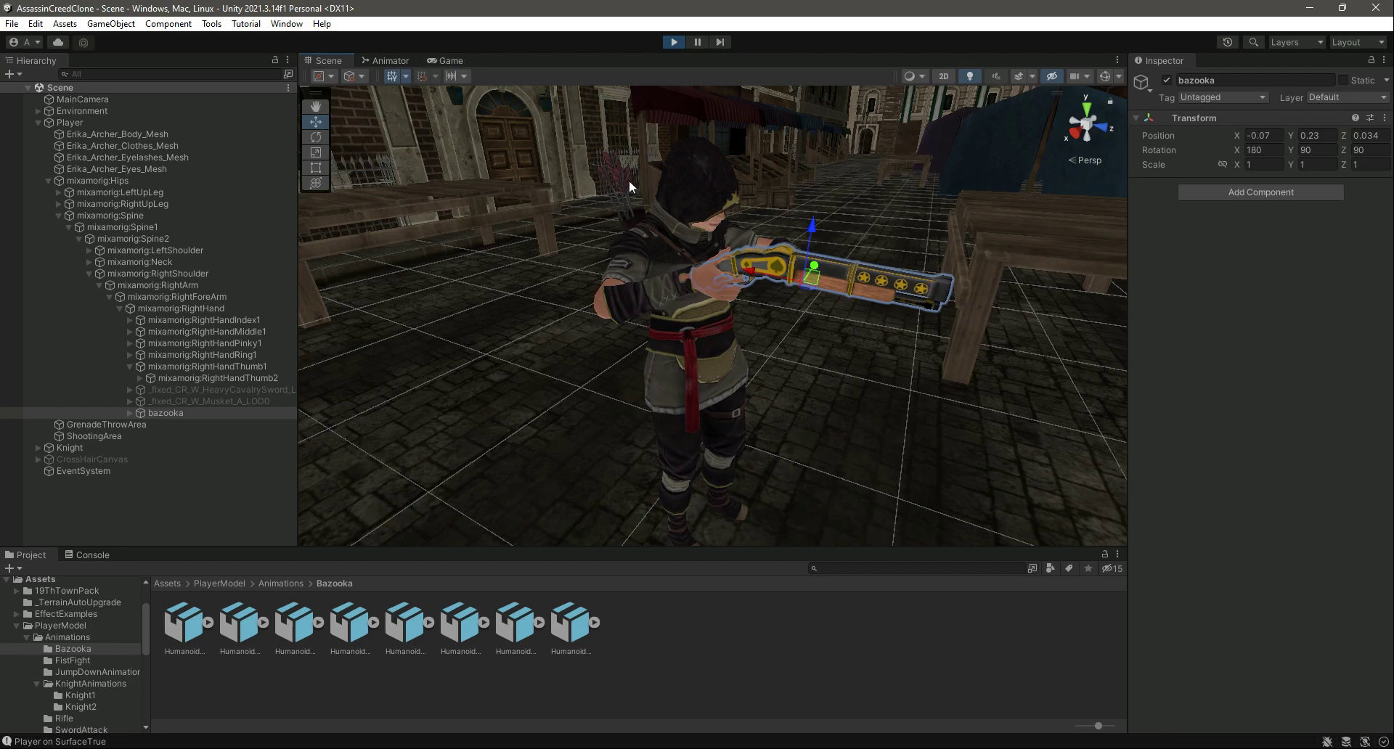
click(447, 61)
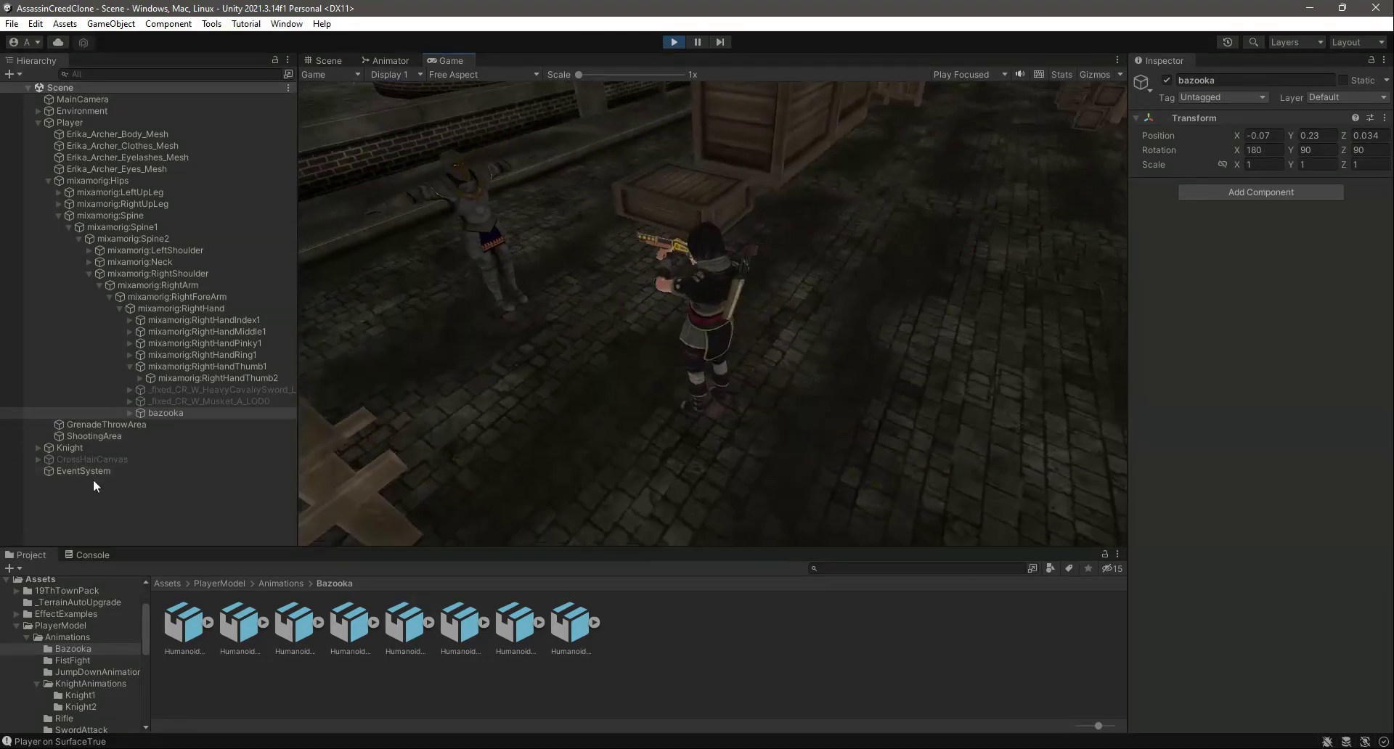
Step: Copy the bazooka's Transform component values while the game is running
click(167, 401)
click(168, 411)
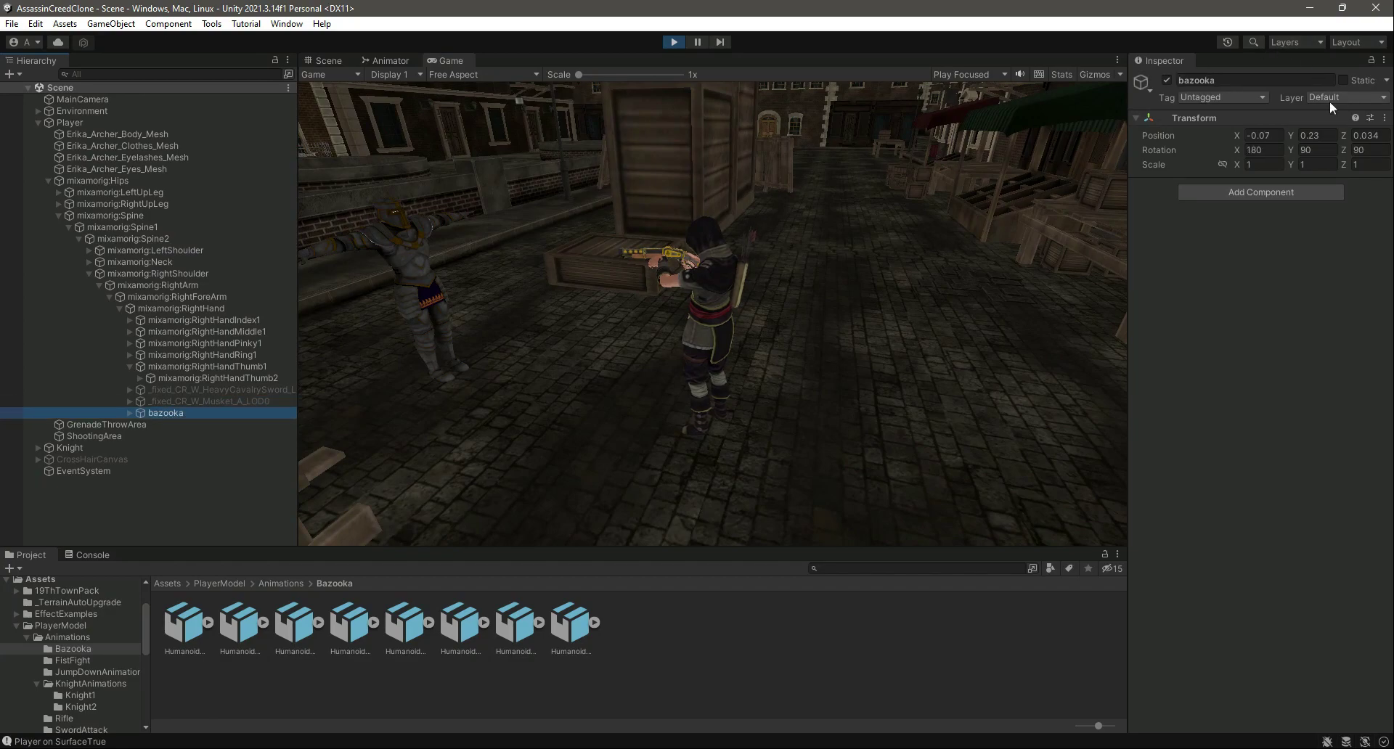
click(1384, 119)
mouse_move(1284, 239)
click(1161, 310)
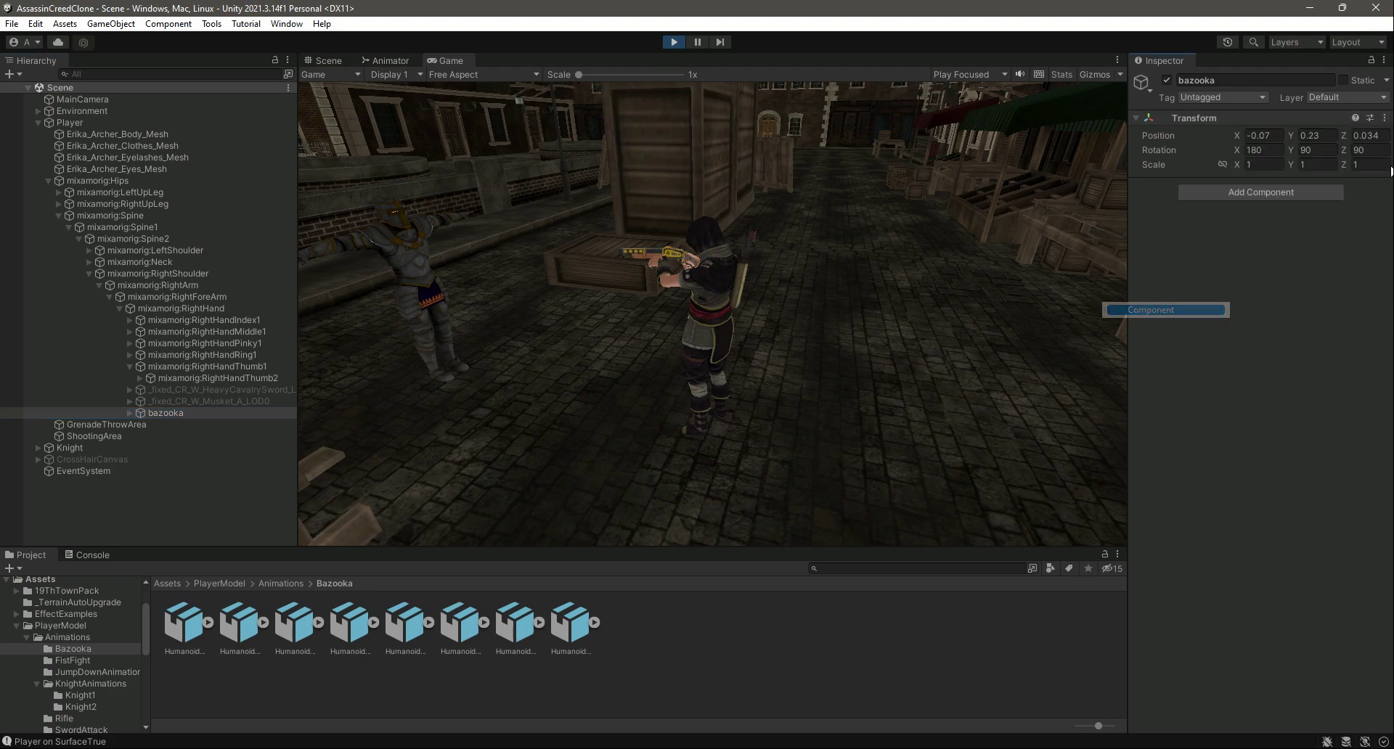
click(1384, 118)
click(1161, 308)
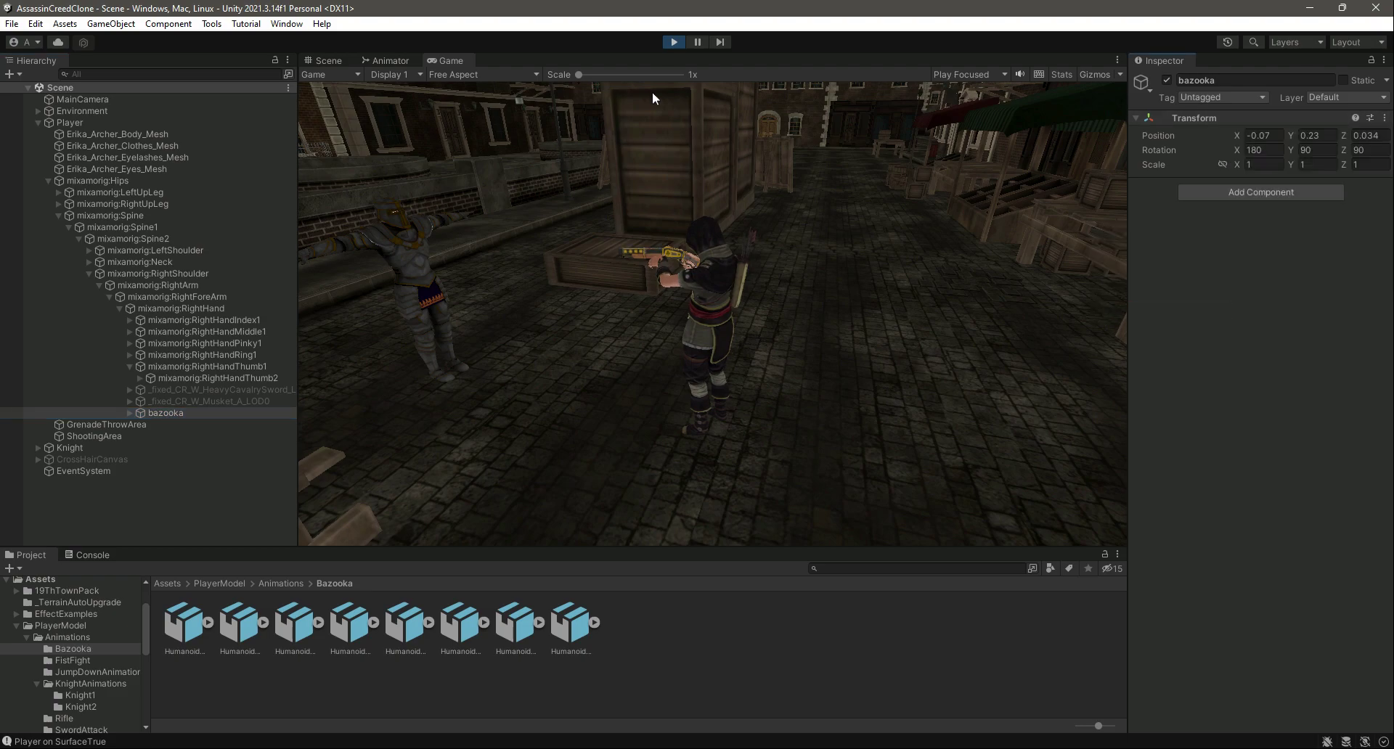
Step: Exit play mode and paste the copied component values onto the bazooka's Transform
click(662, 45)
click(168, 412)
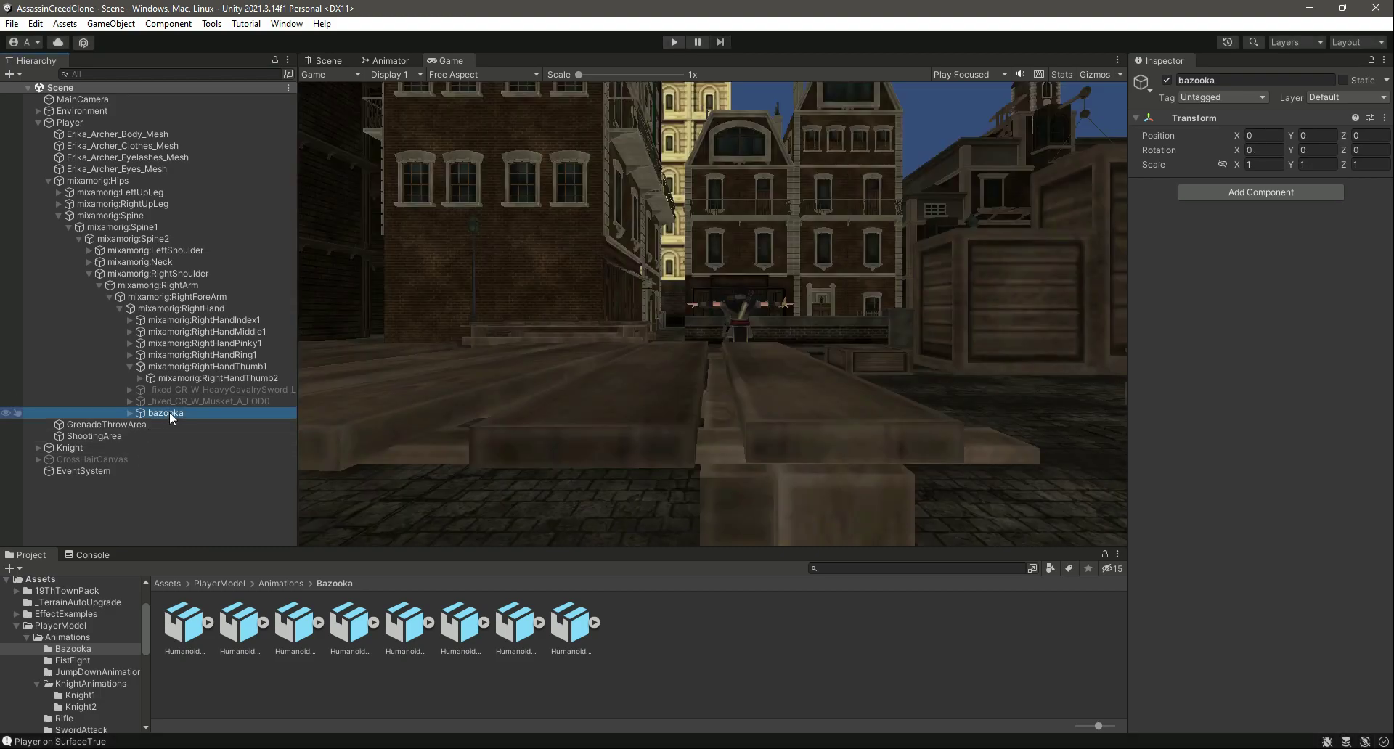
click(1384, 118)
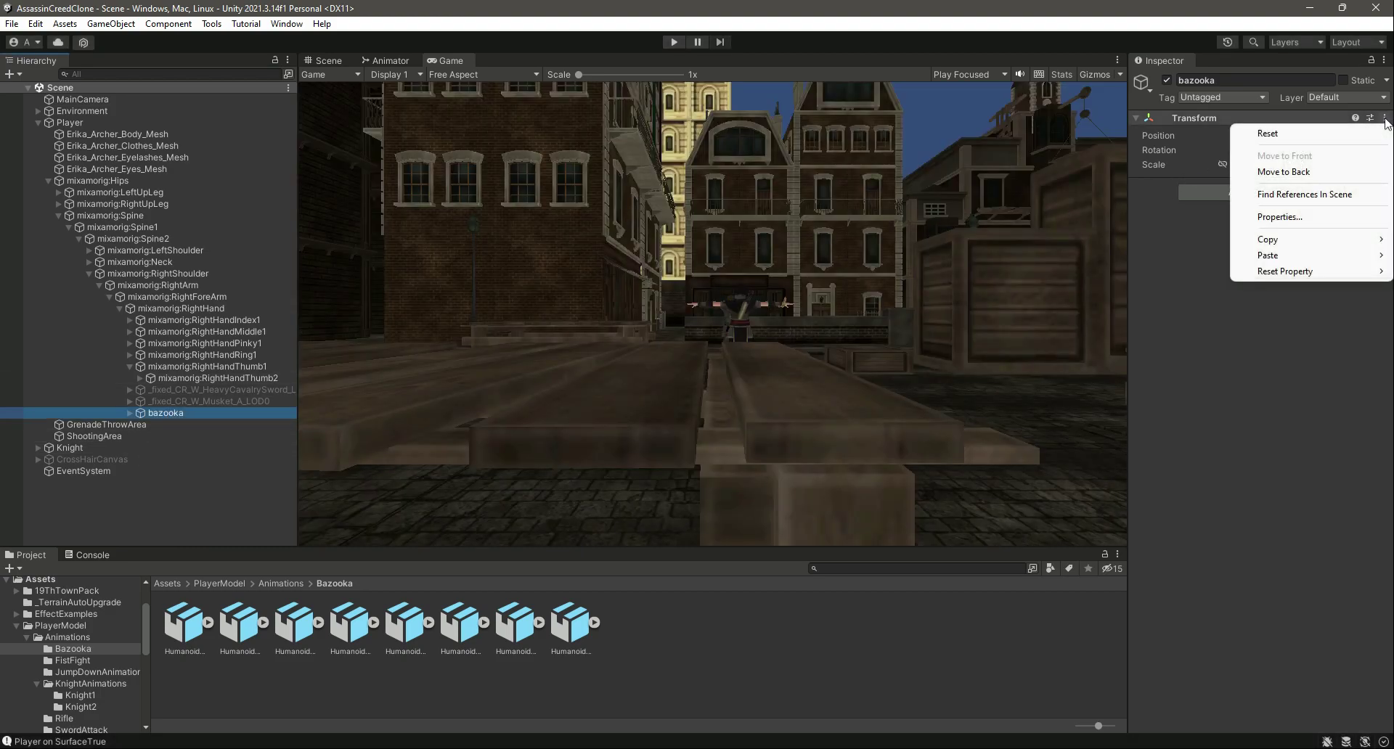
mouse_move(1305, 261)
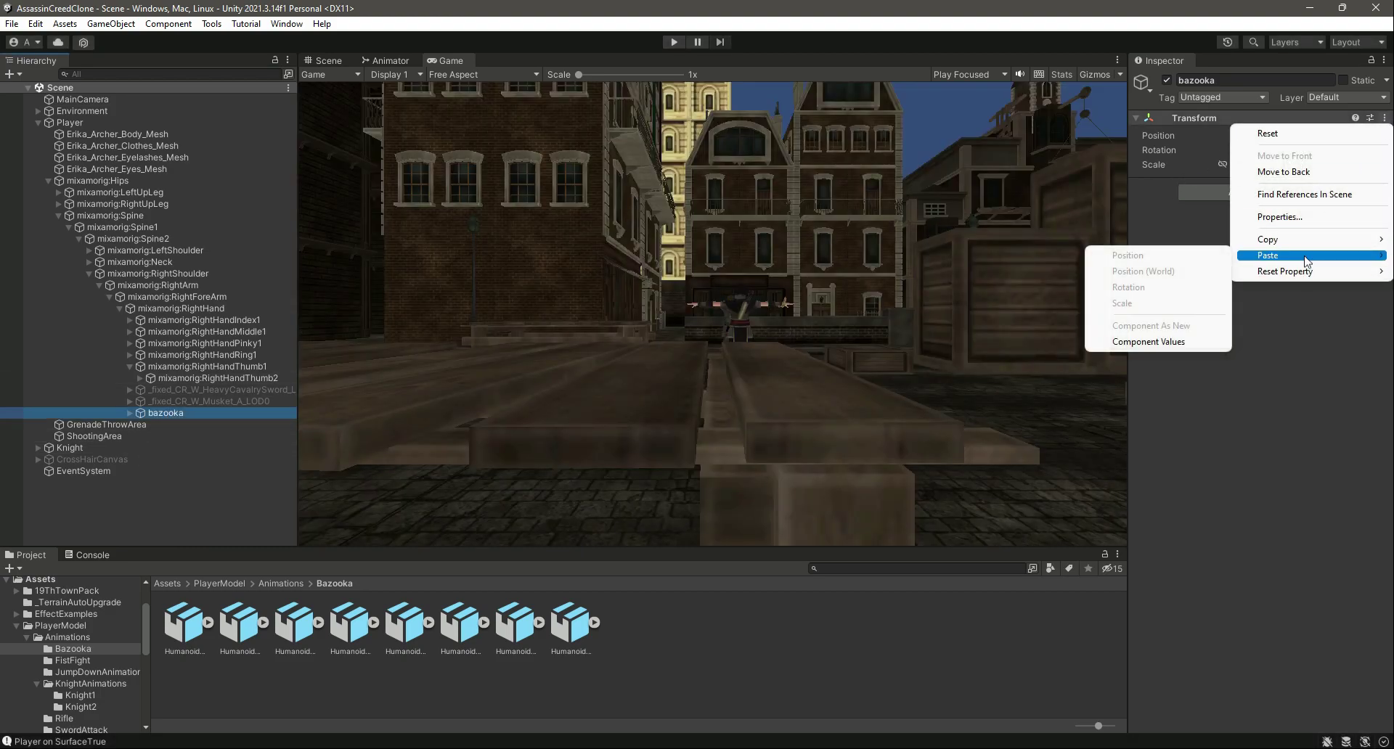
click(1158, 342)
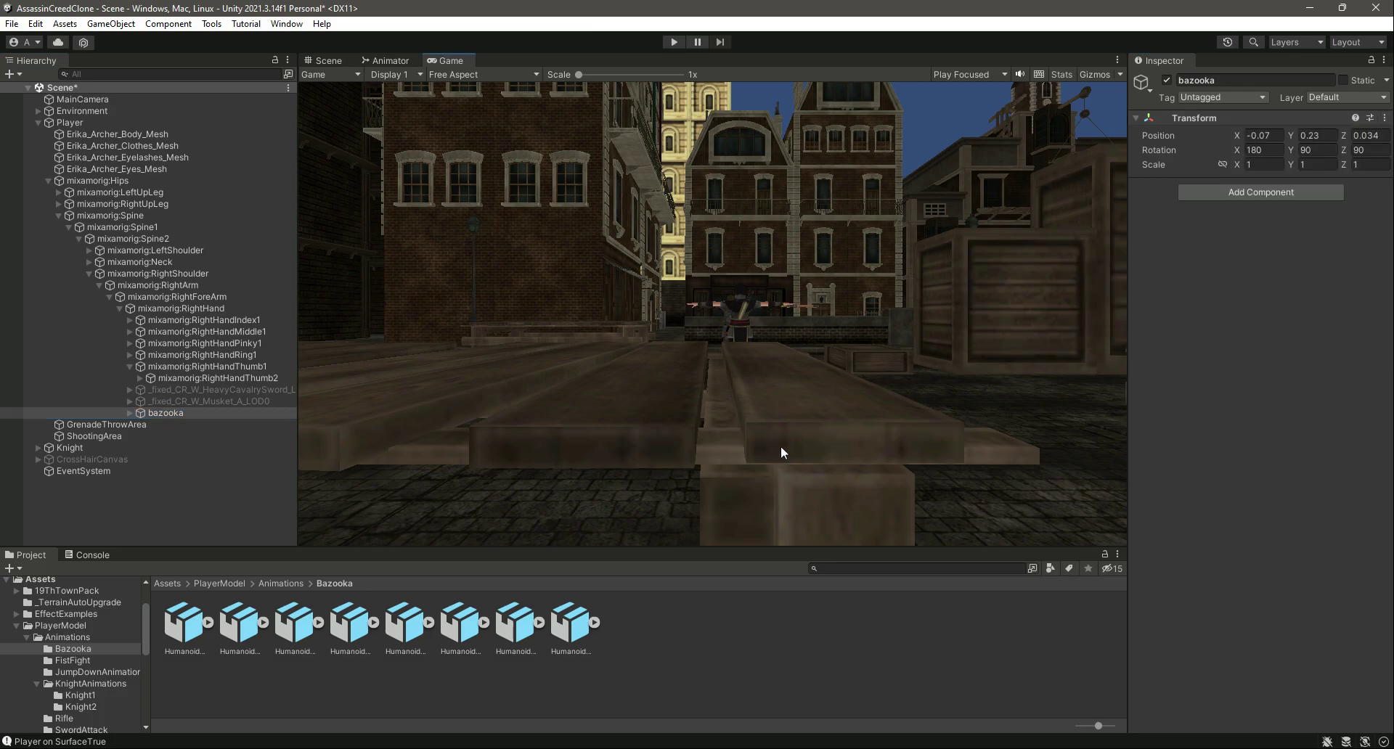
Step: Check the bazooka's placement on the player in the Scene view and save the scene
click(324, 64)
alt+drag(665, 299, 755, 363)
scroll(756, 357, down, 4)
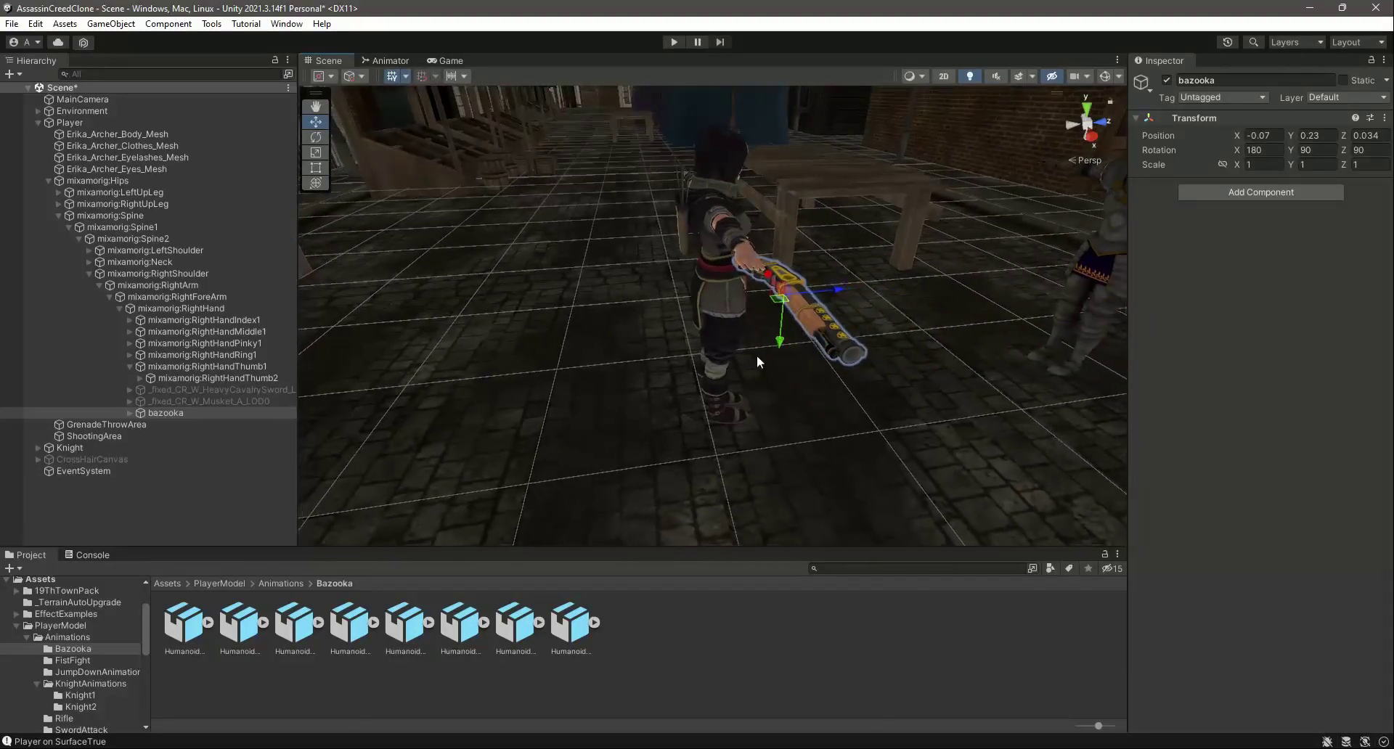
click(173, 415)
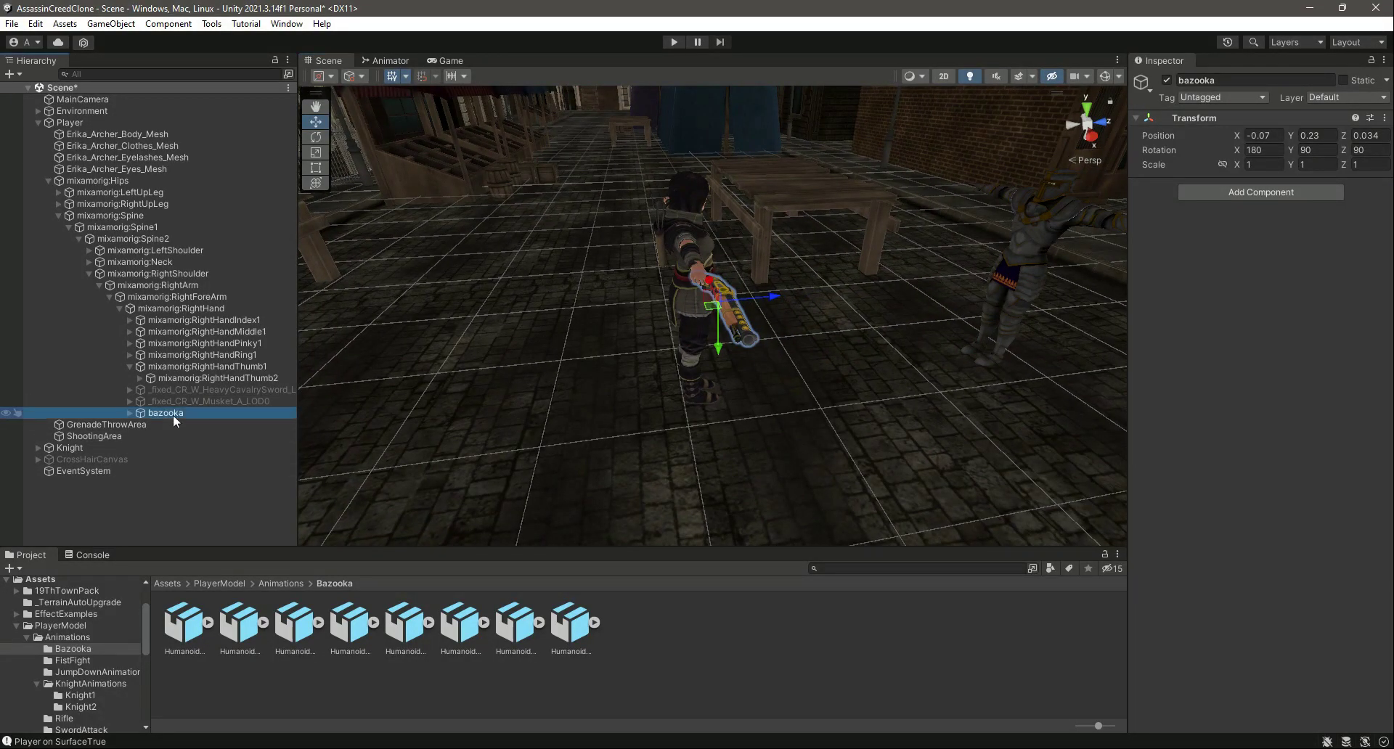
key(ctrl+s)
Step: Run the game and view the player holding the bazooka from the front in the Scene view
click(673, 42)
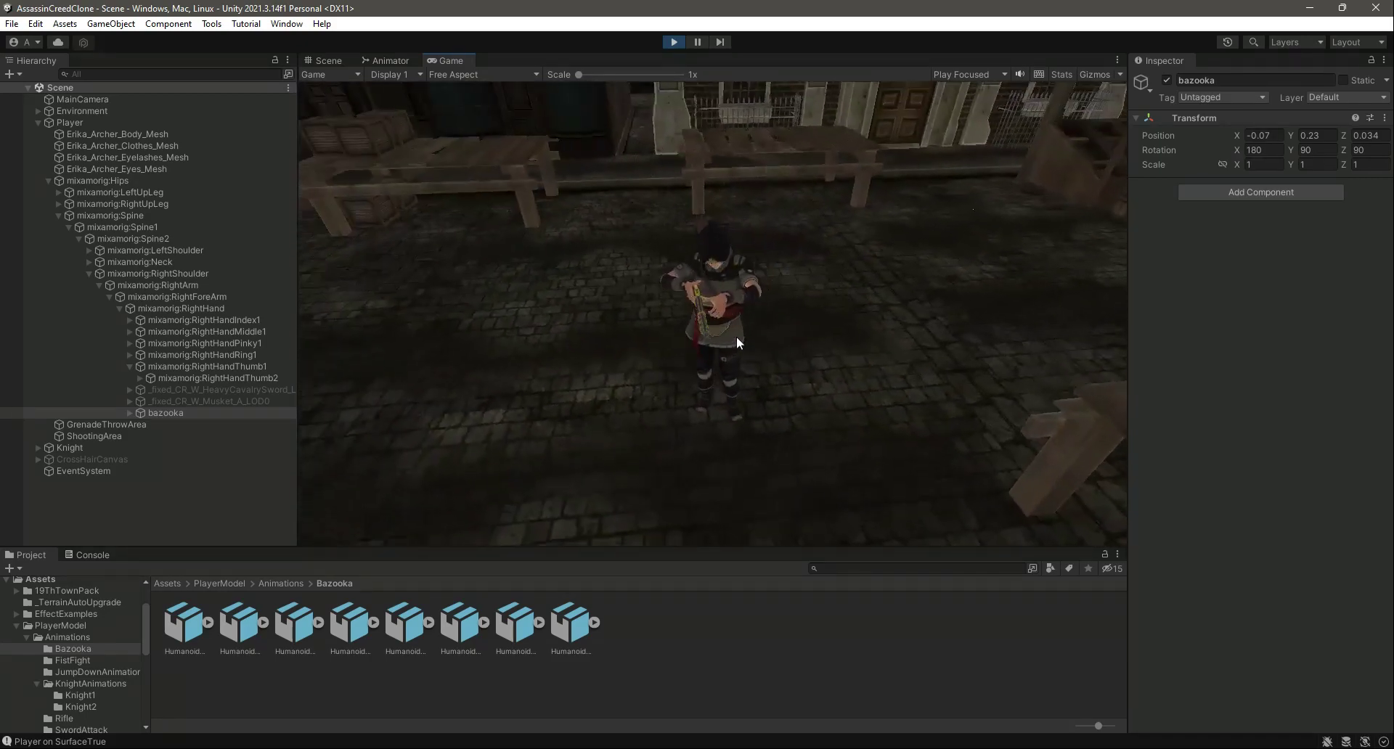
click(330, 58)
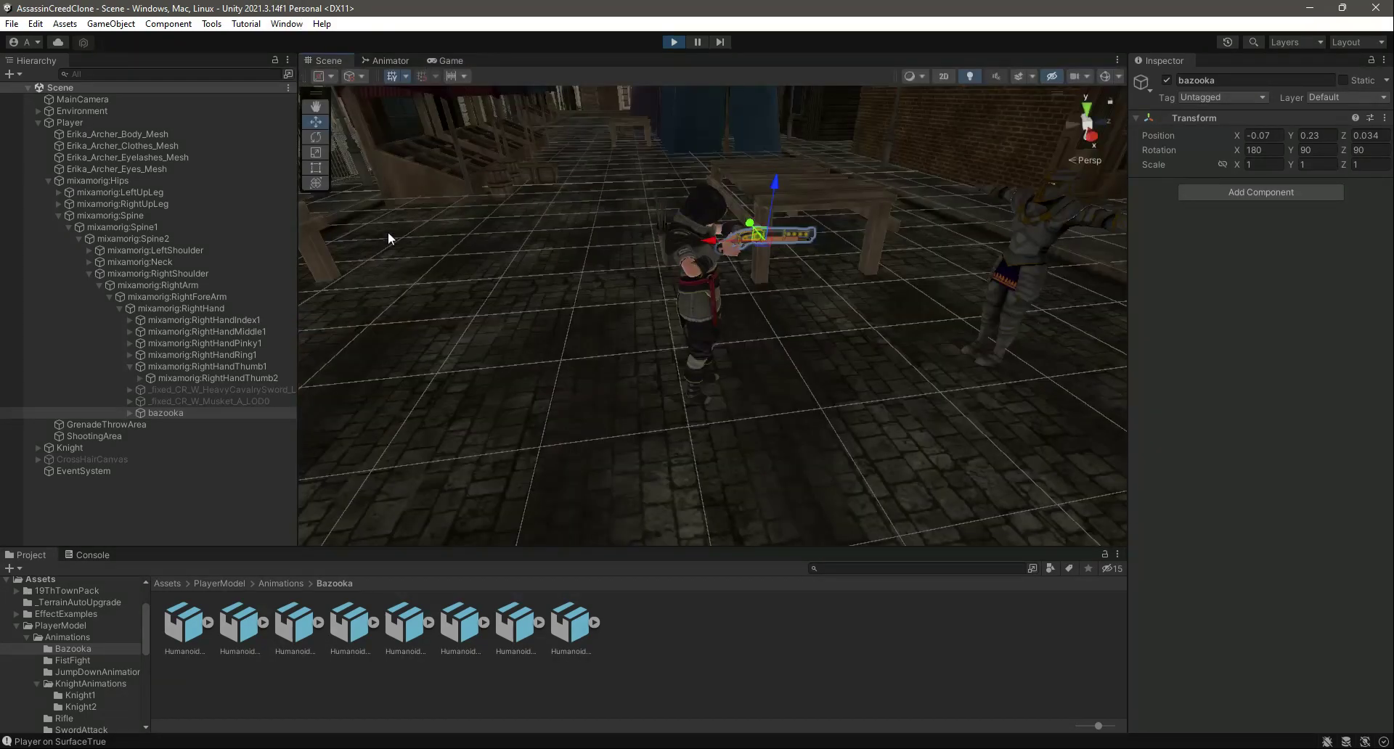
right_drag(889, 308, 825, 331)
scroll(825, 331, down, 5)
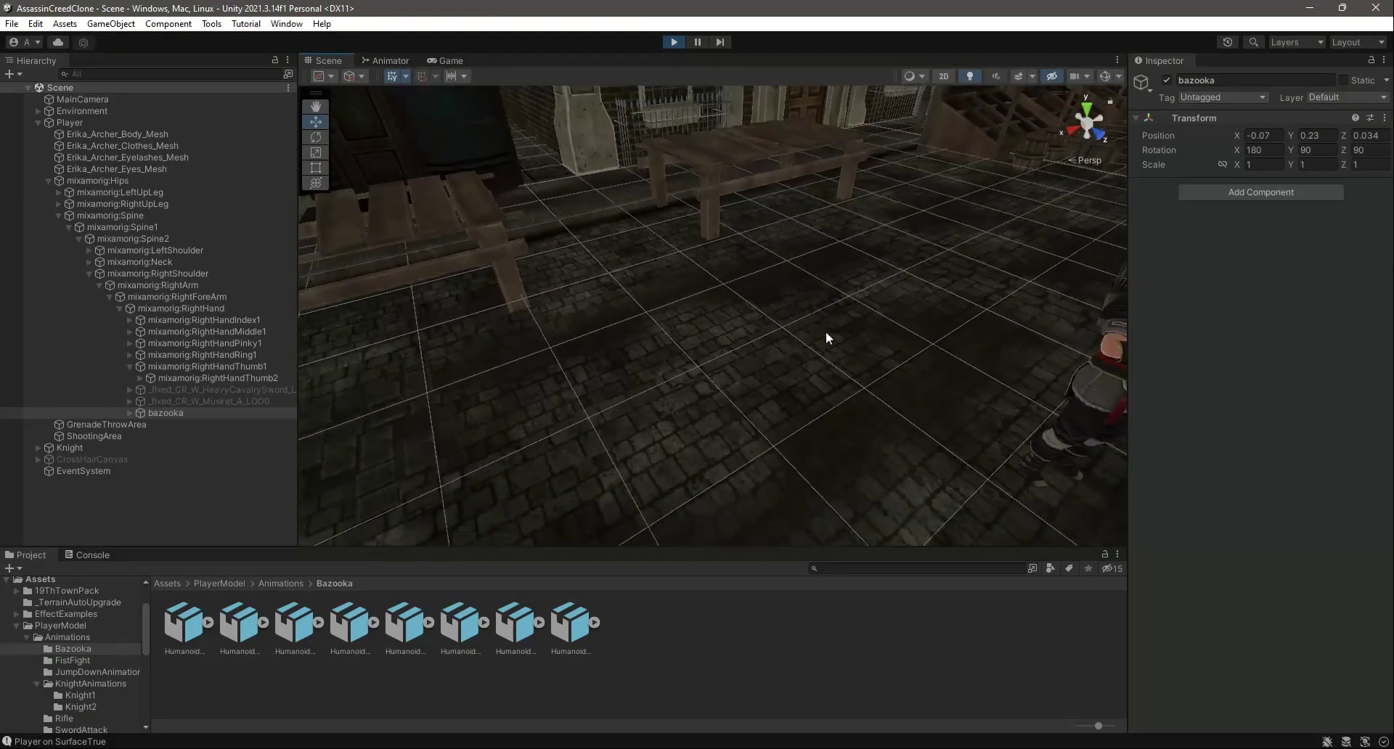
middle_drag(826, 331, 781, 341)
right_drag(781, 342, 733, 361)
scroll(734, 361, up, 3)
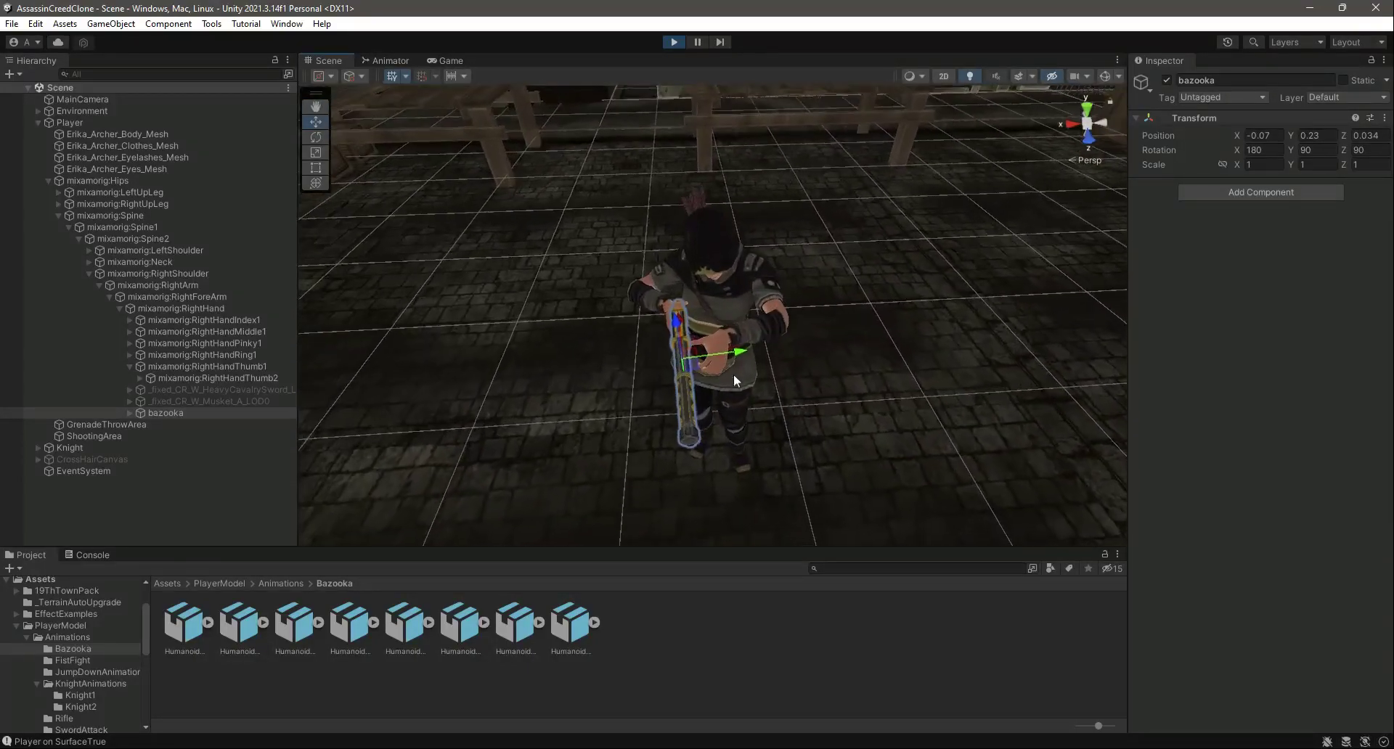
click(734, 622)
Step: Add a 3D Cylinder as a child of the bazooka while the game is running
click(174, 413)
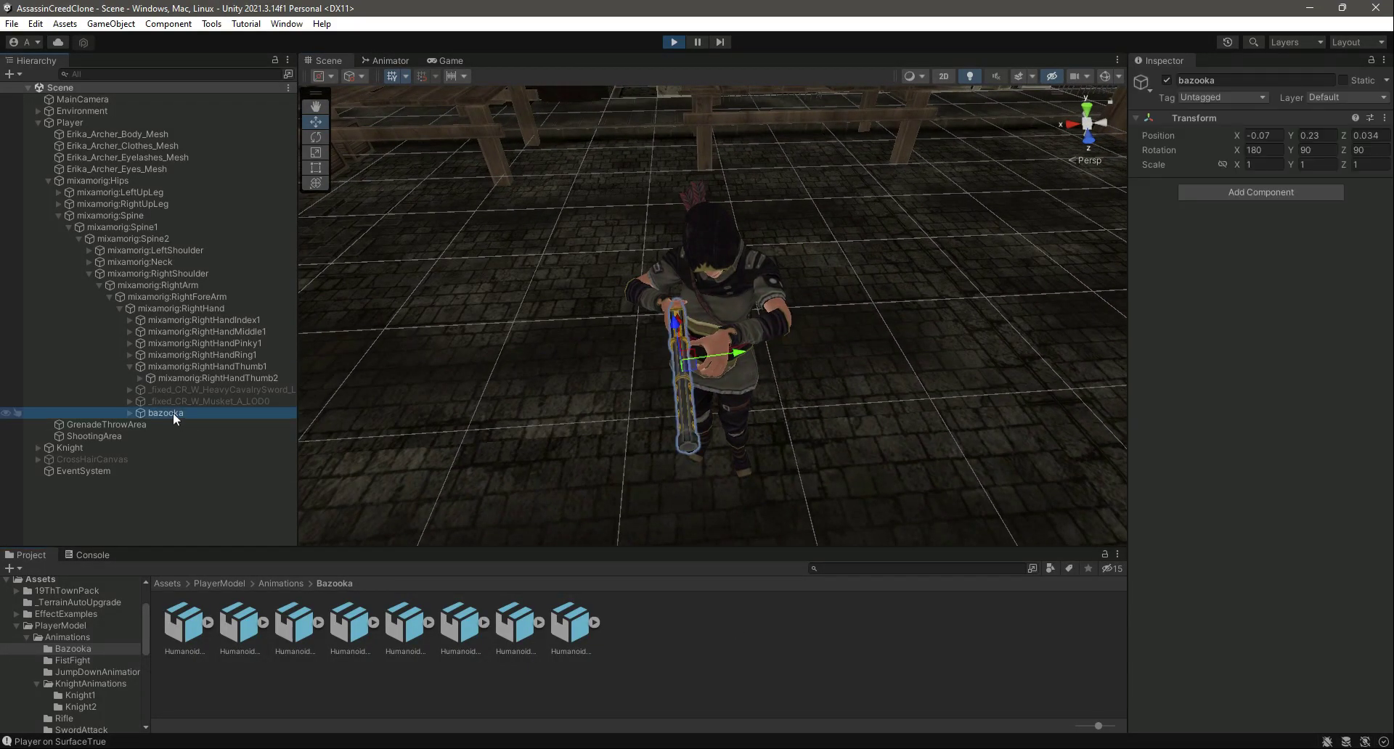
right_click(153, 412)
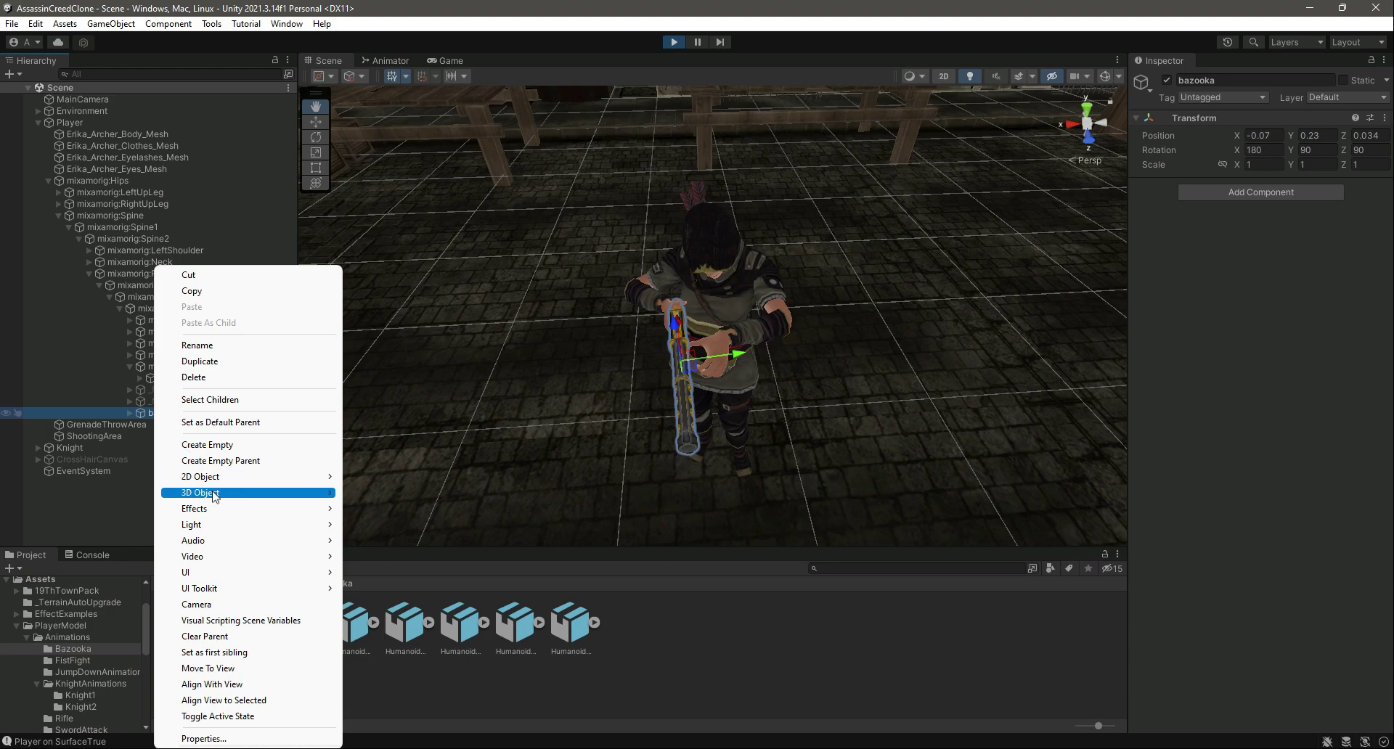
mouse_move(233, 494)
key(Down)
key(Down)
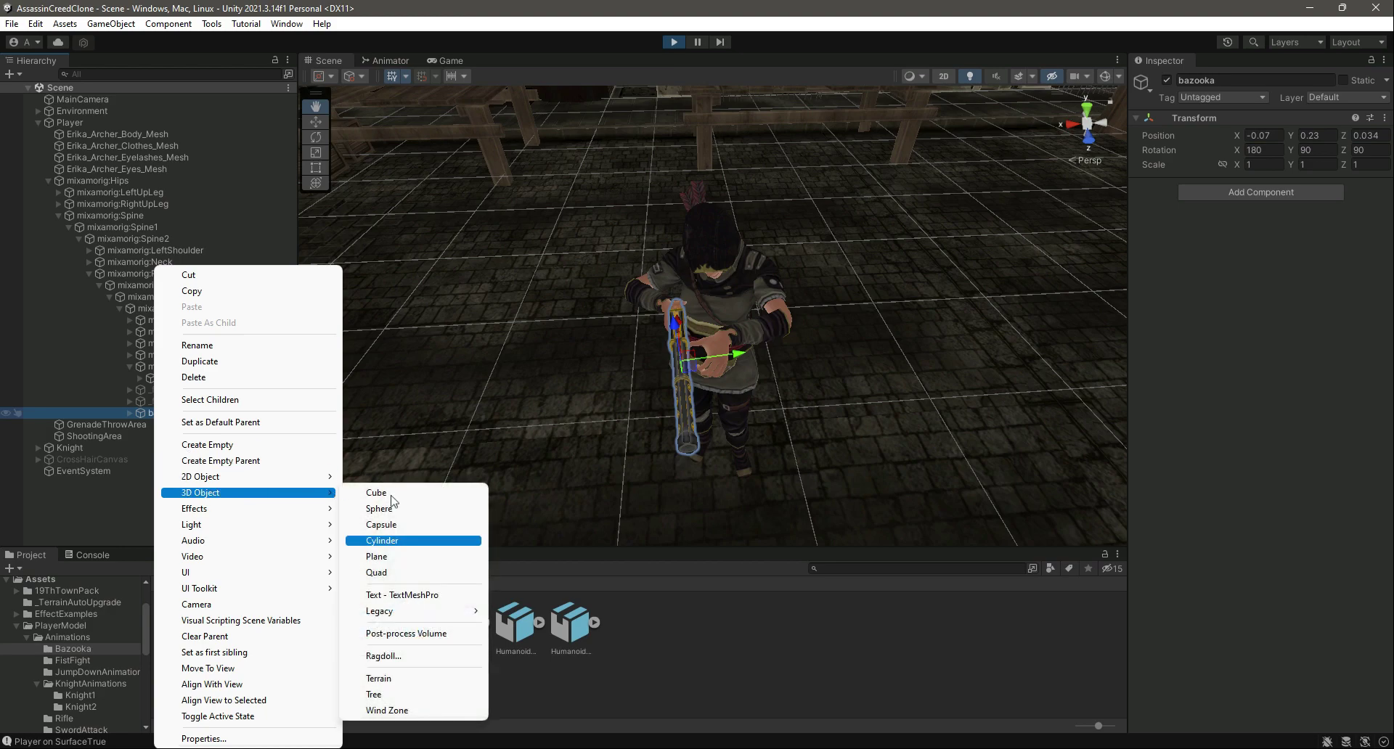
key(Return)
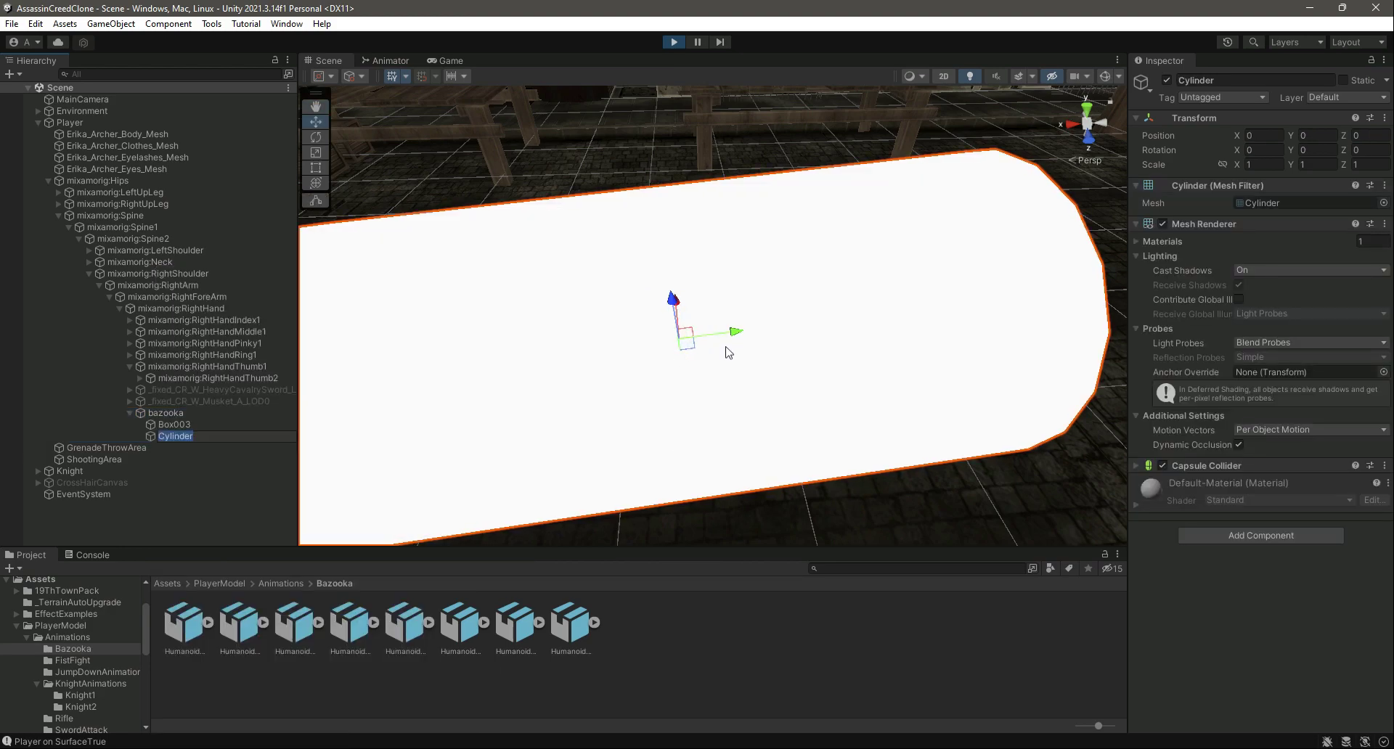
Step: Set the new cylinder's scale to 0.2 on the X, Y and Z axes
click(1261, 165)
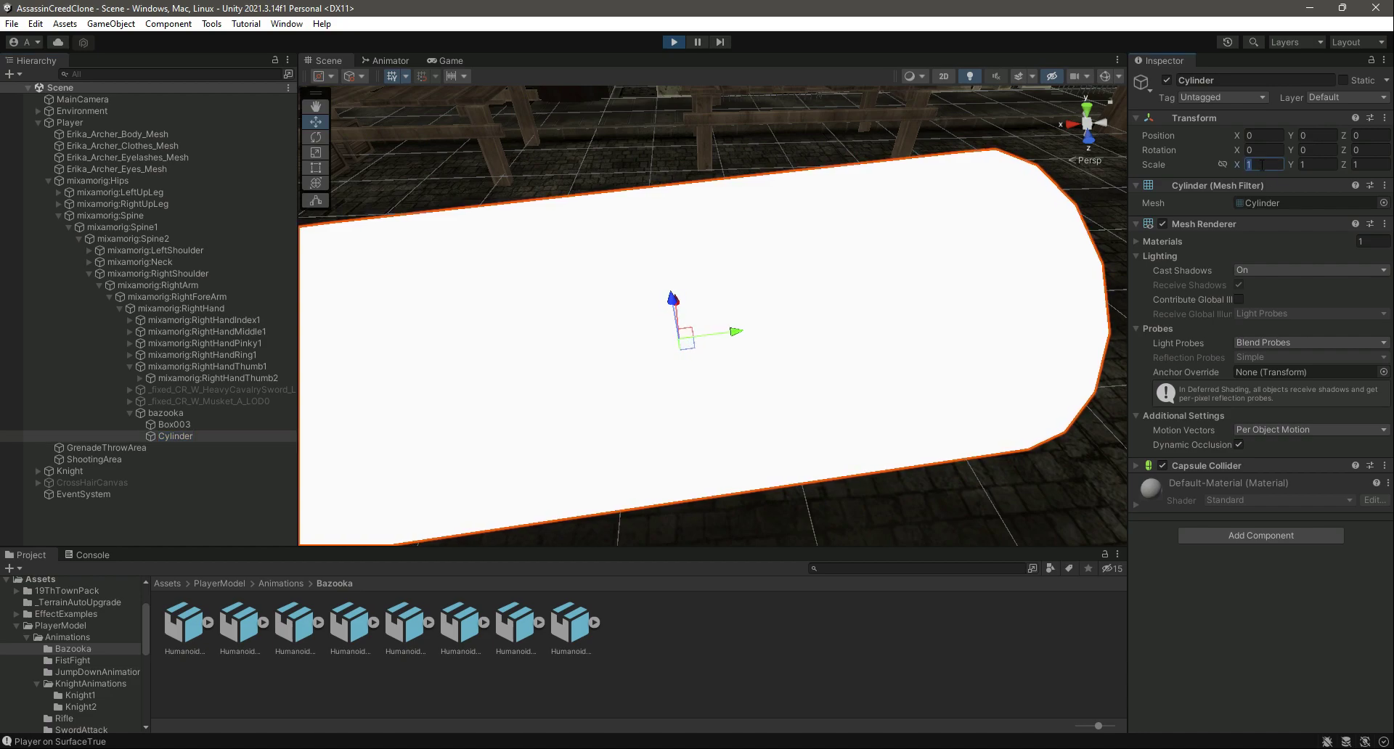
text(0.2)
key(Tab)
text(0.20)
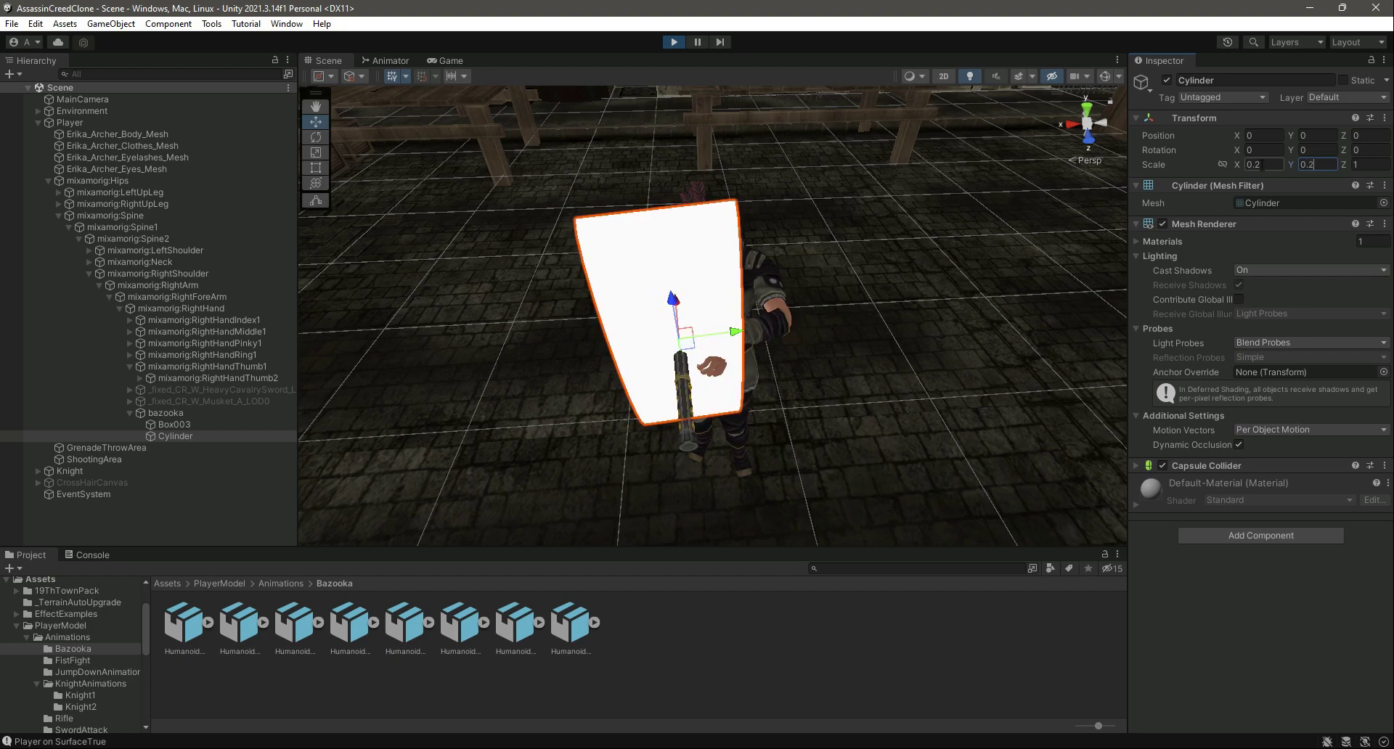
key(Tab)
text(0.2)
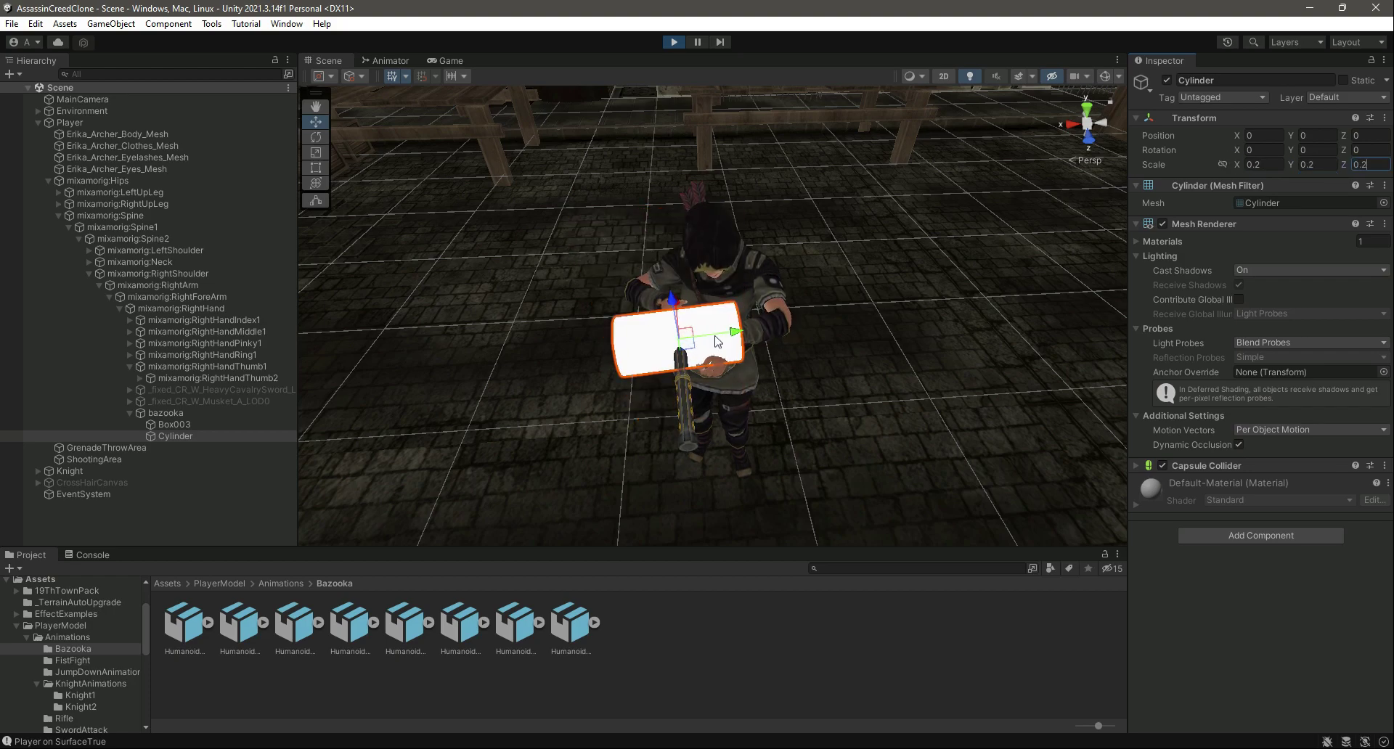
Step: Shrink the cylinder with the Rect tool to a scale of about 0.023, 0.032, 0.125 and place it beside the bazooka
click(312, 167)
drag(621, 357, 692, 347)
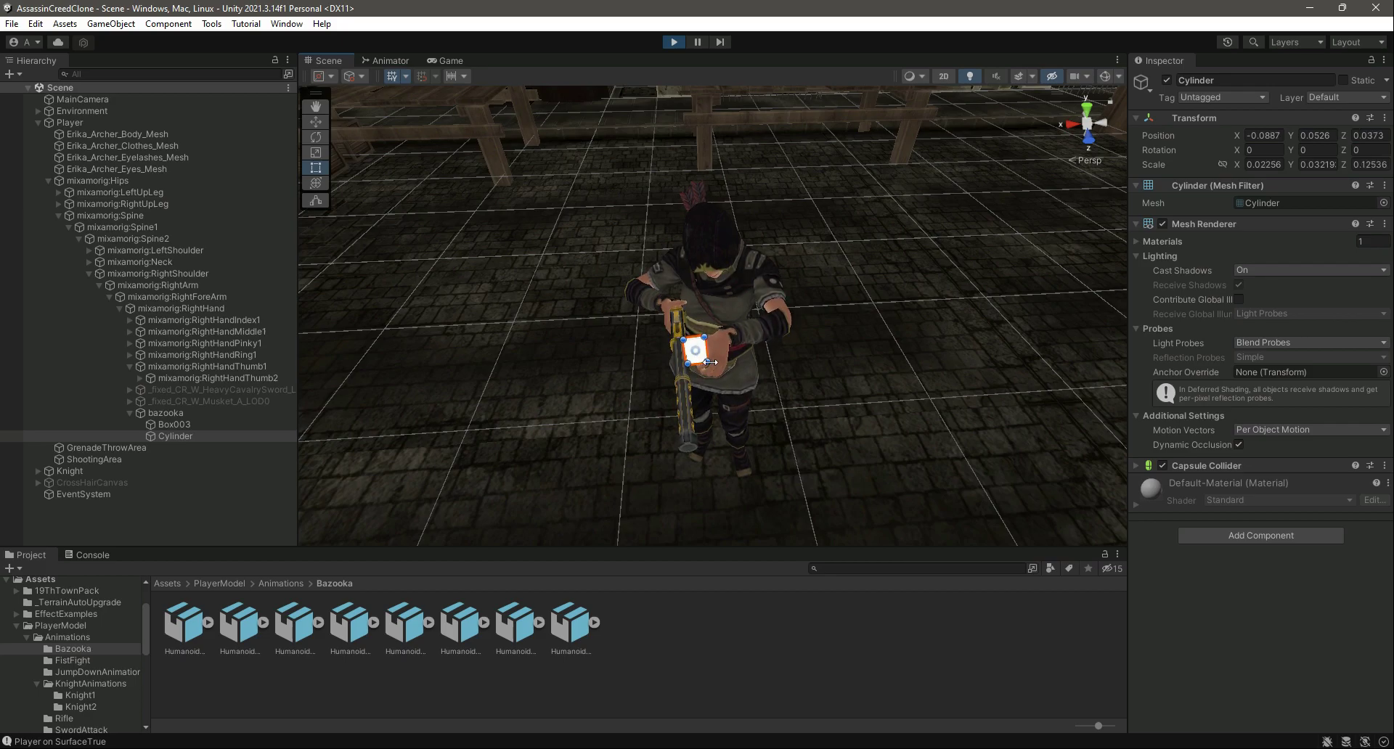
alt+drag(706, 362, 747, 367)
scroll(747, 367, up, 5)
Step: Examine the cylinder's size and orientation against the bazooka barrel up close from several angles
click(795, 687)
scroll(608, 403, up, 6)
scroll(606, 403, down, 5)
alt+drag(607, 402, 473, 337)
scroll(838, 333, down, 3)
alt+drag(838, 333, 907, 433)
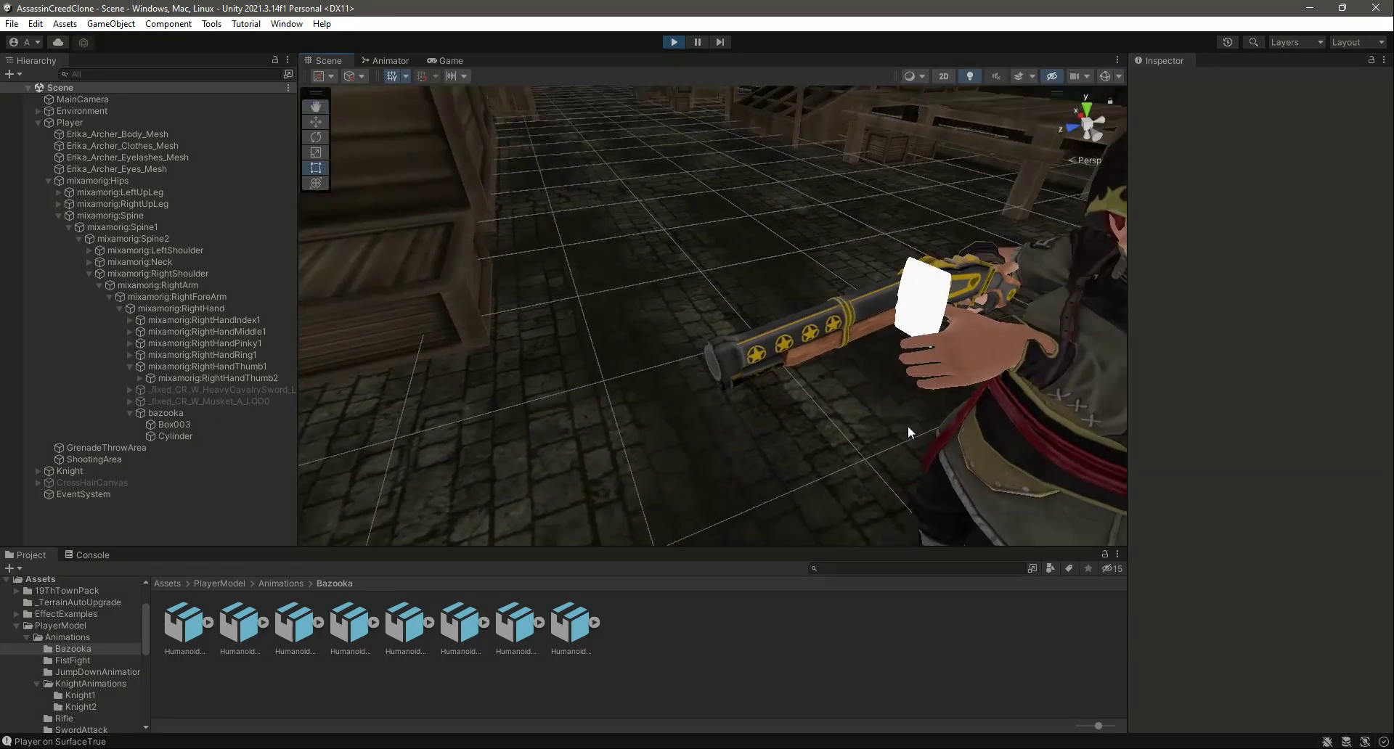
alt+drag(970, 344, 894, 362)
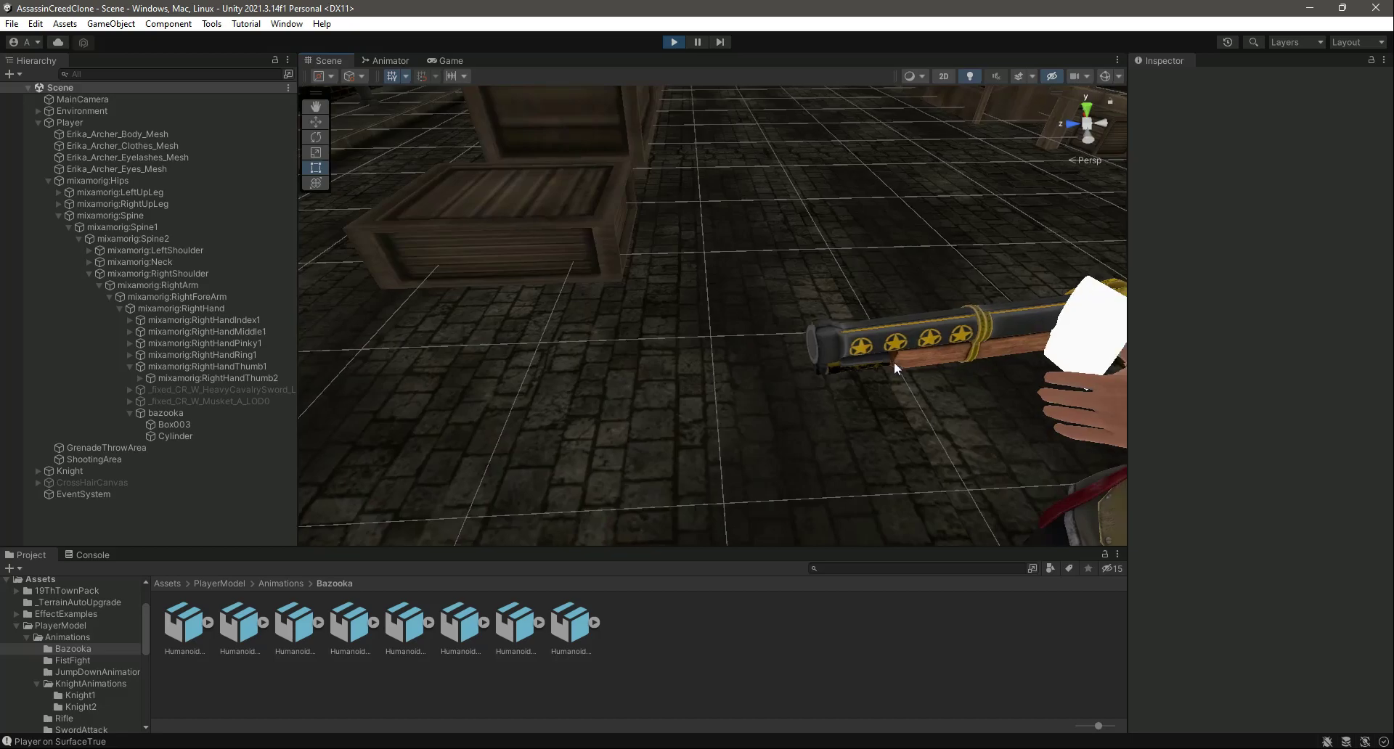
scroll(894, 361, down, 5)
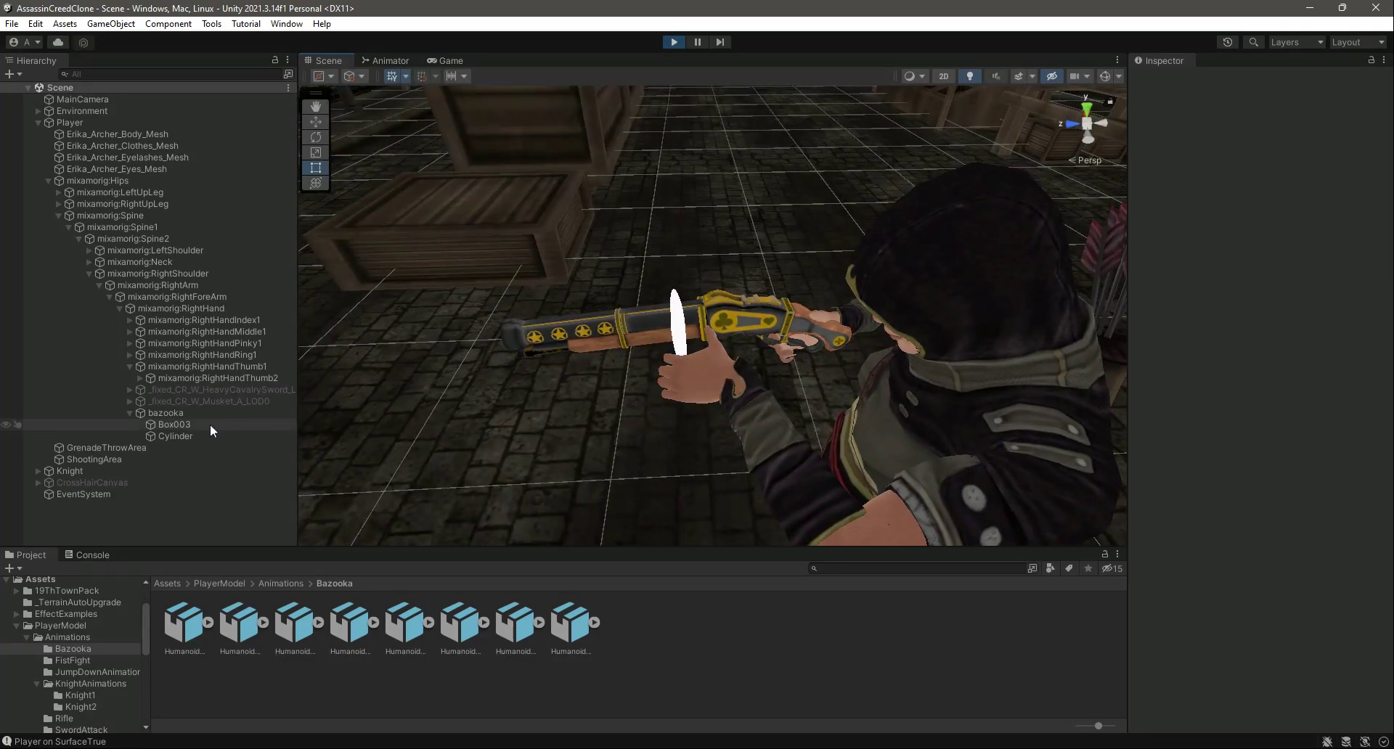
Step: Exit play mode and add a 3D Cylinder as a child of the bazooka
click(202, 436)
click(674, 42)
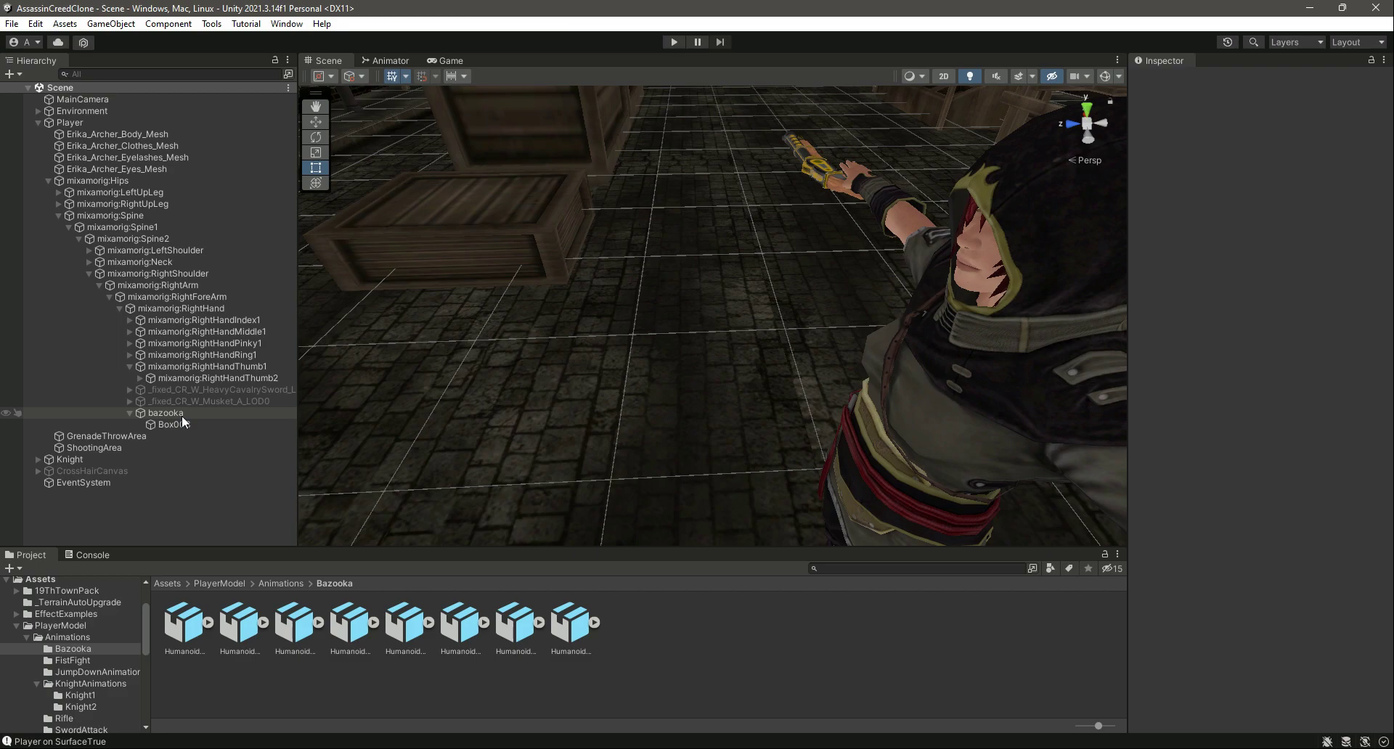
click(181, 415)
right_click(181, 415)
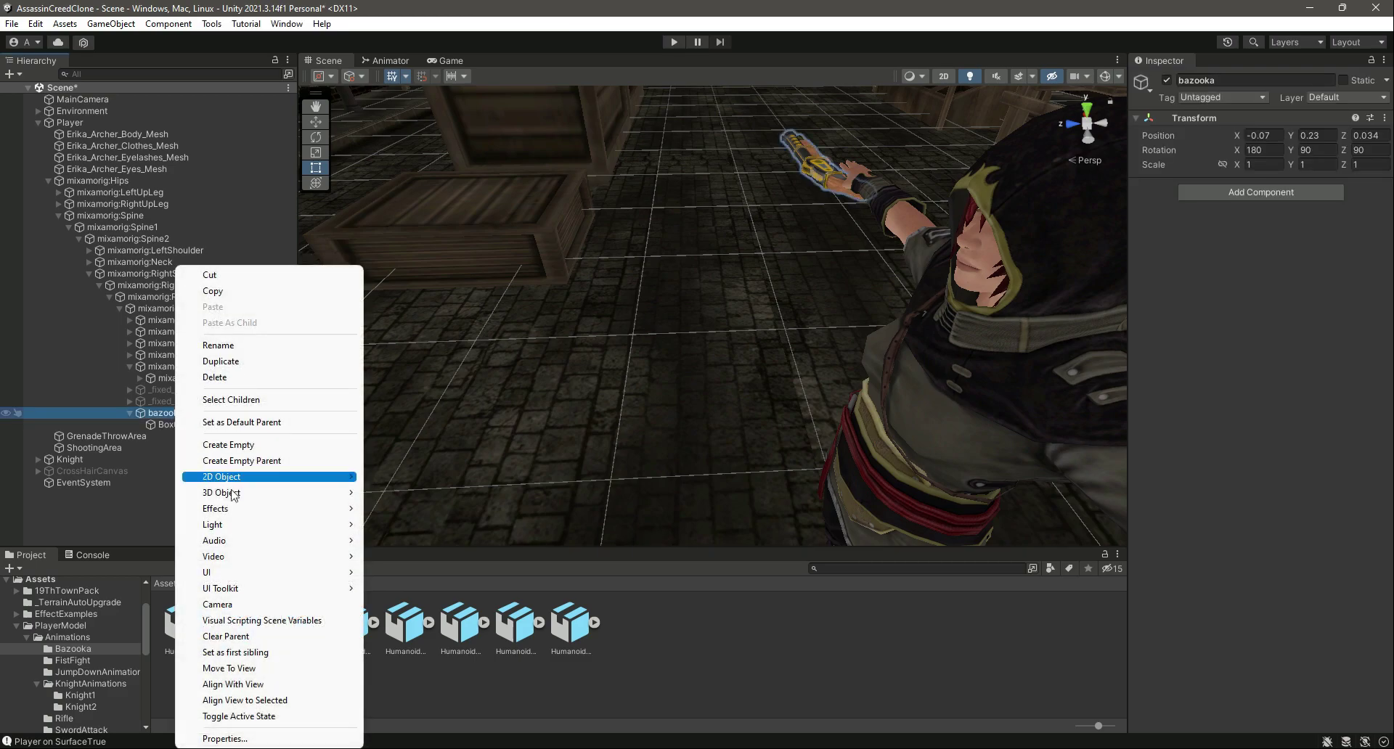
mouse_move(257, 498)
click(399, 542)
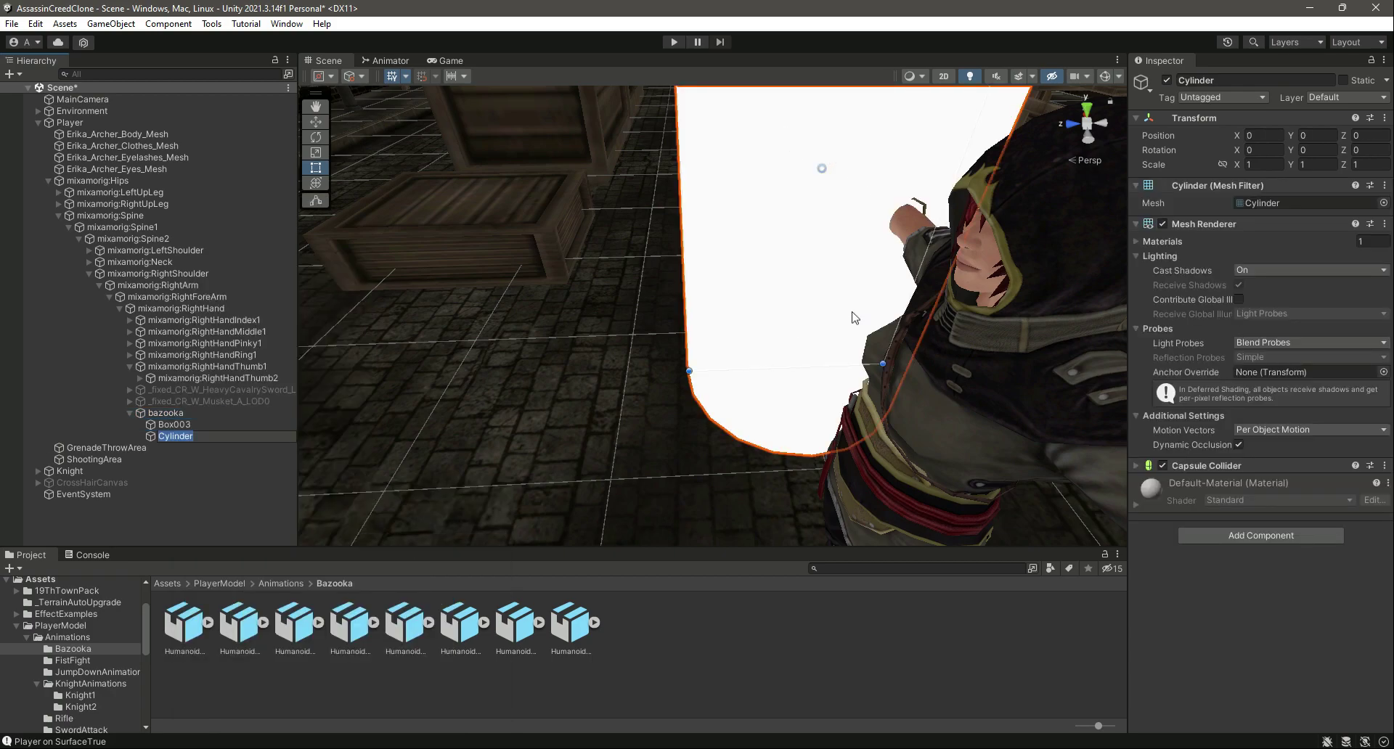
Step: Set the bazooka's new cylinder to a scale of 0.1 on the X, Y and Z axes
click(1263, 164)
text(.1)
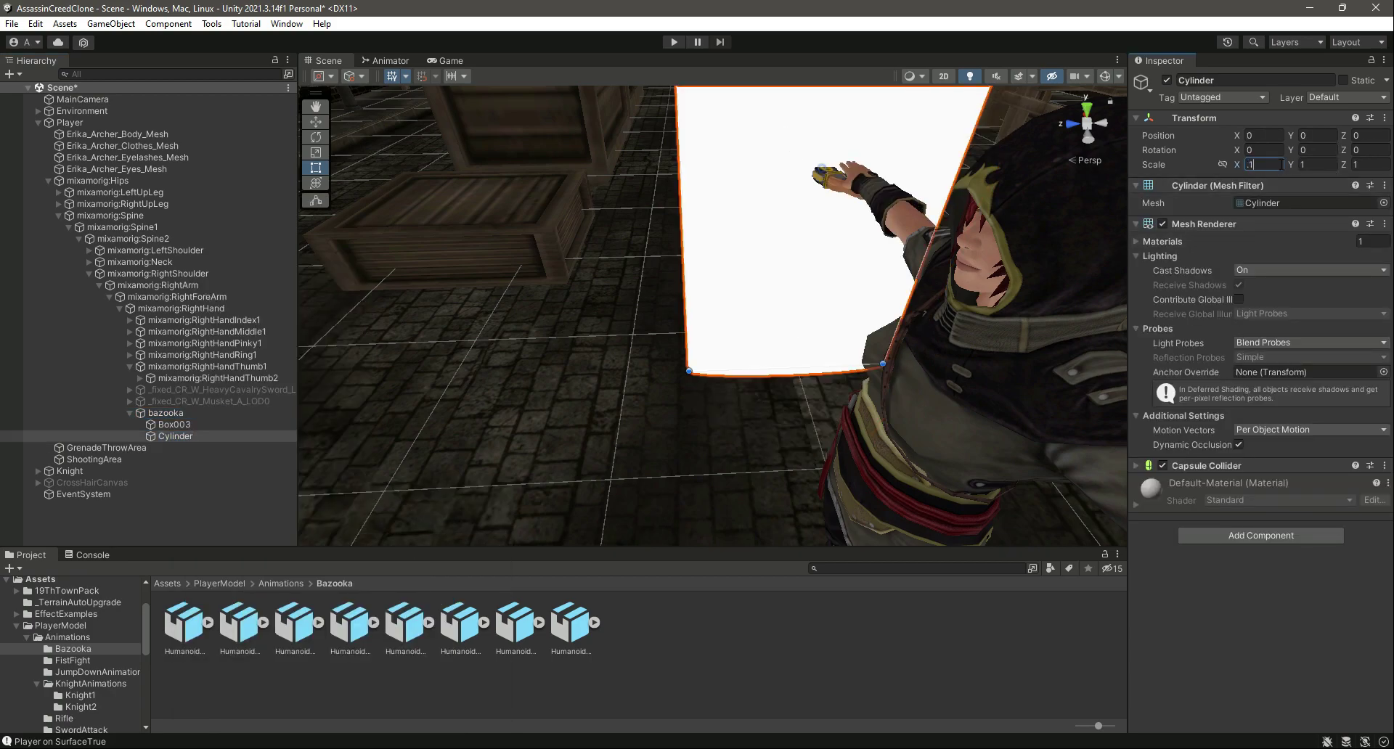
key(Tab)
text(.1)
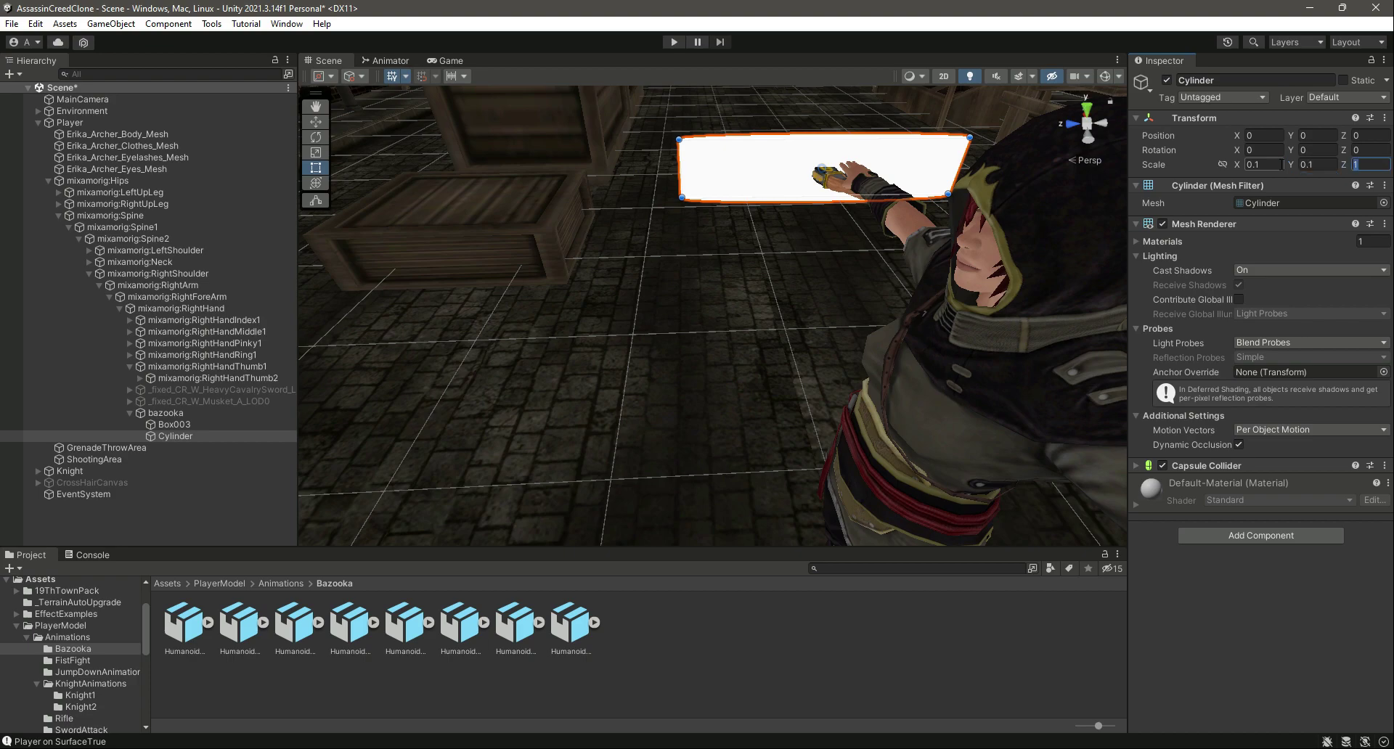
text(.1)
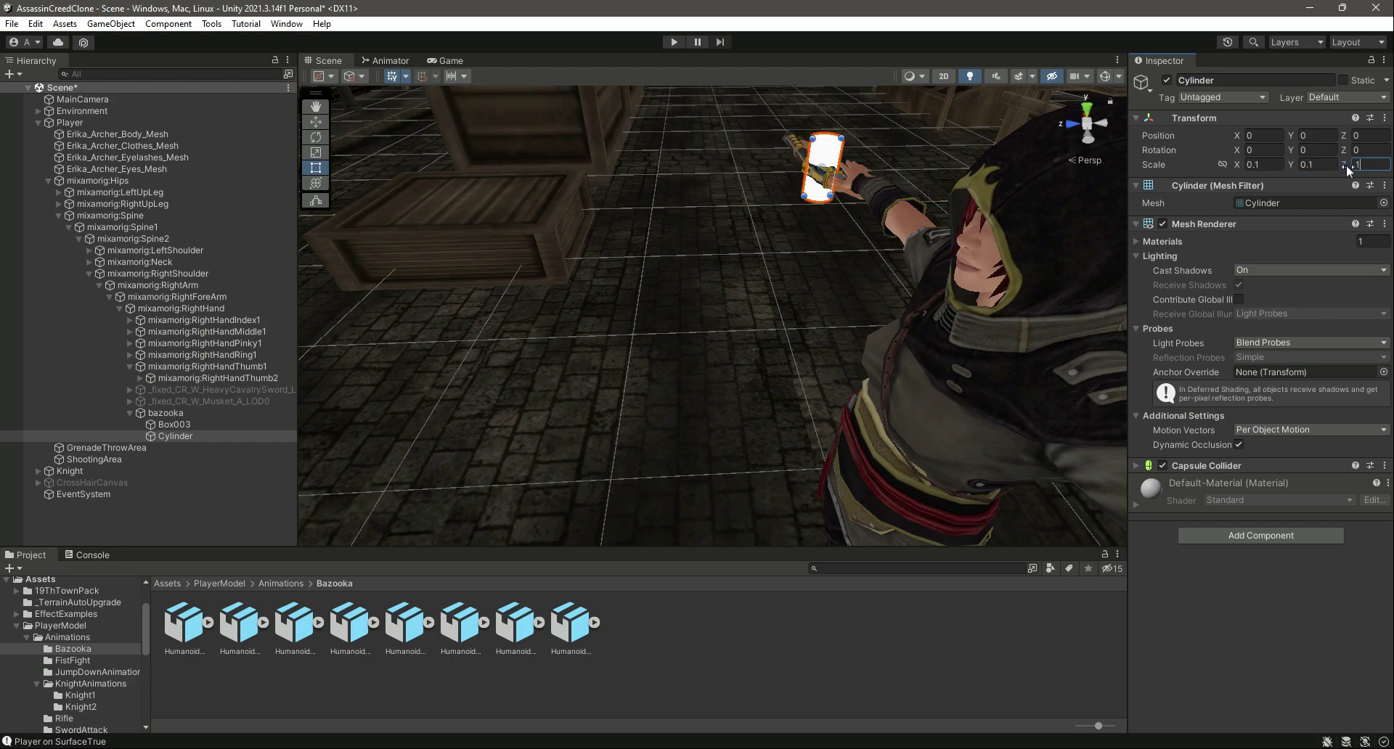
key(Return)
Step: Enter play mode and move the cylinder along the bazooka to an X position of about -0.079
click(673, 42)
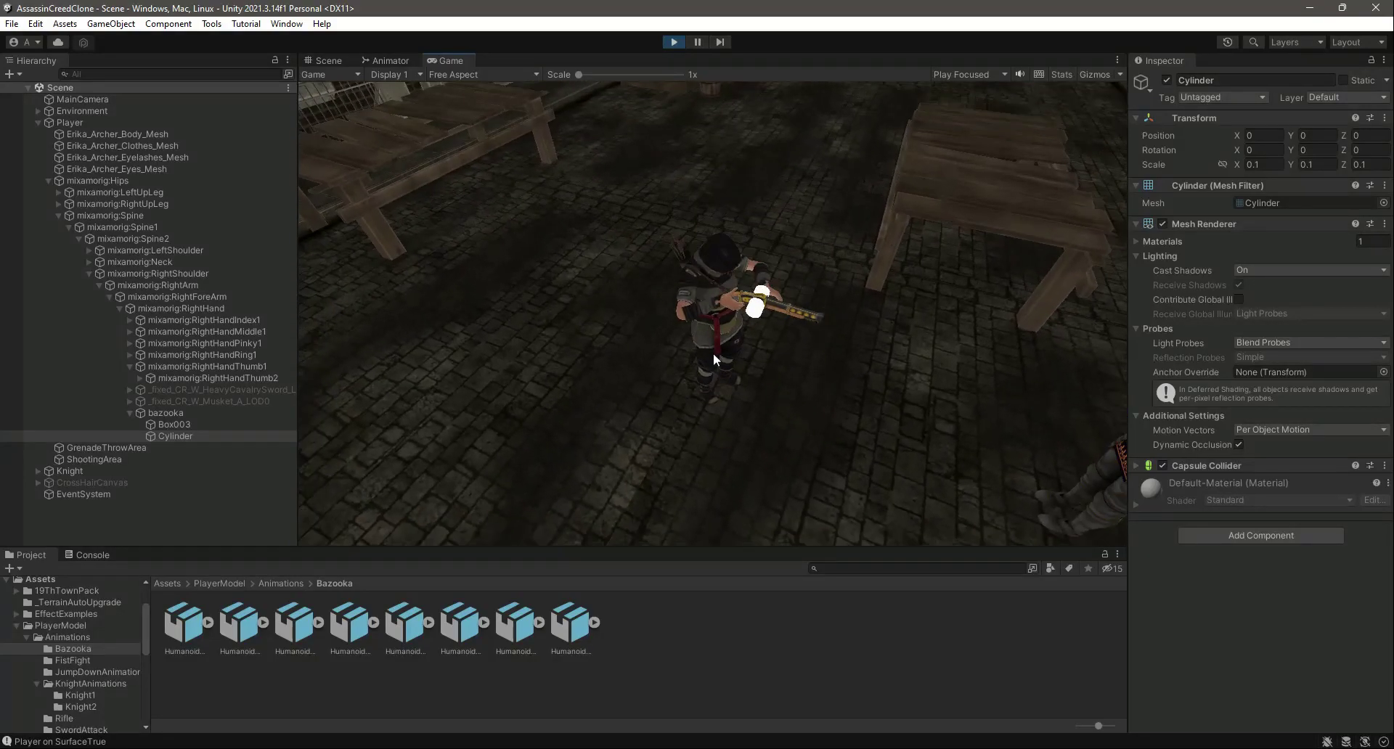
click(206, 437)
click(327, 61)
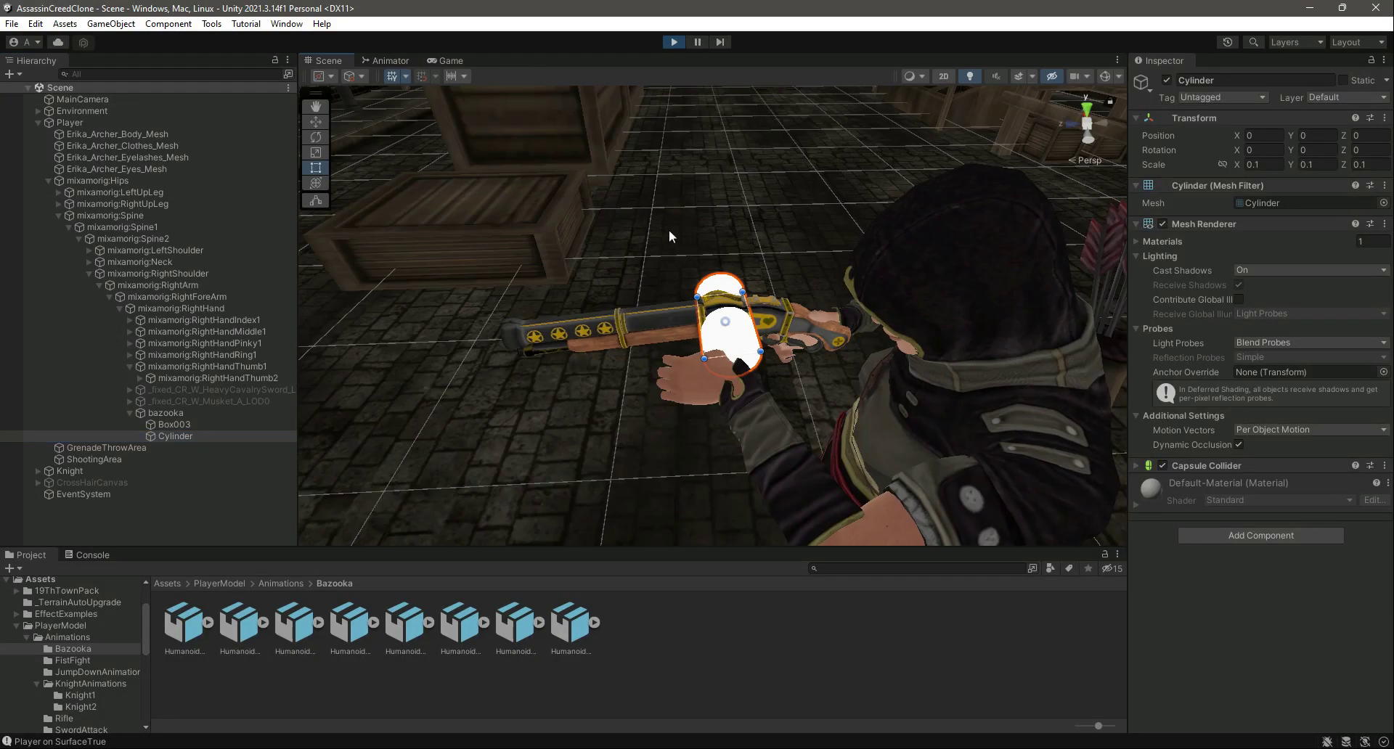
right_drag(661, 294, 293, 189)
click(316, 123)
drag(925, 183, 916, 196)
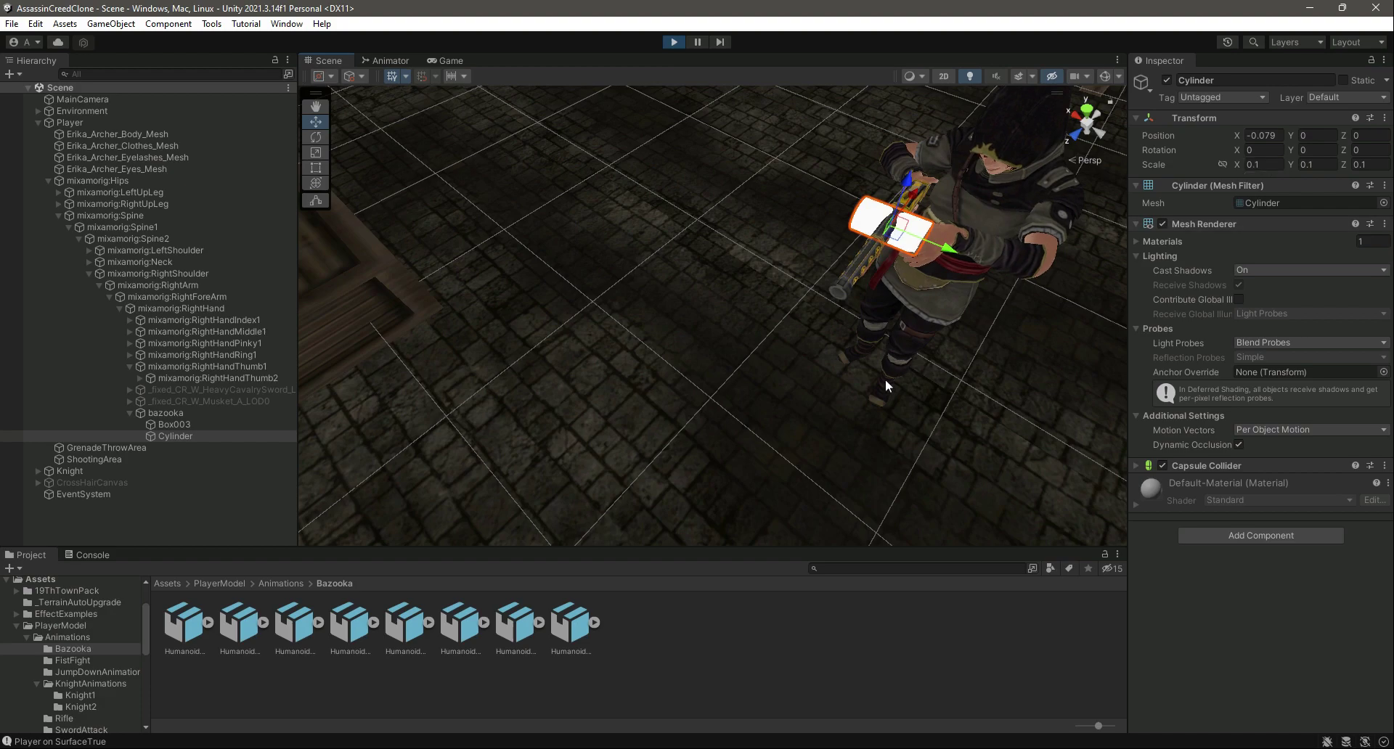
Step: Narrow the cylinder with the Rect tool to an X scale of about 0.044 at X position -0.0754
right_drag(890, 380, 881, 366)
click(895, 611)
right_drag(946, 299, 902, 312)
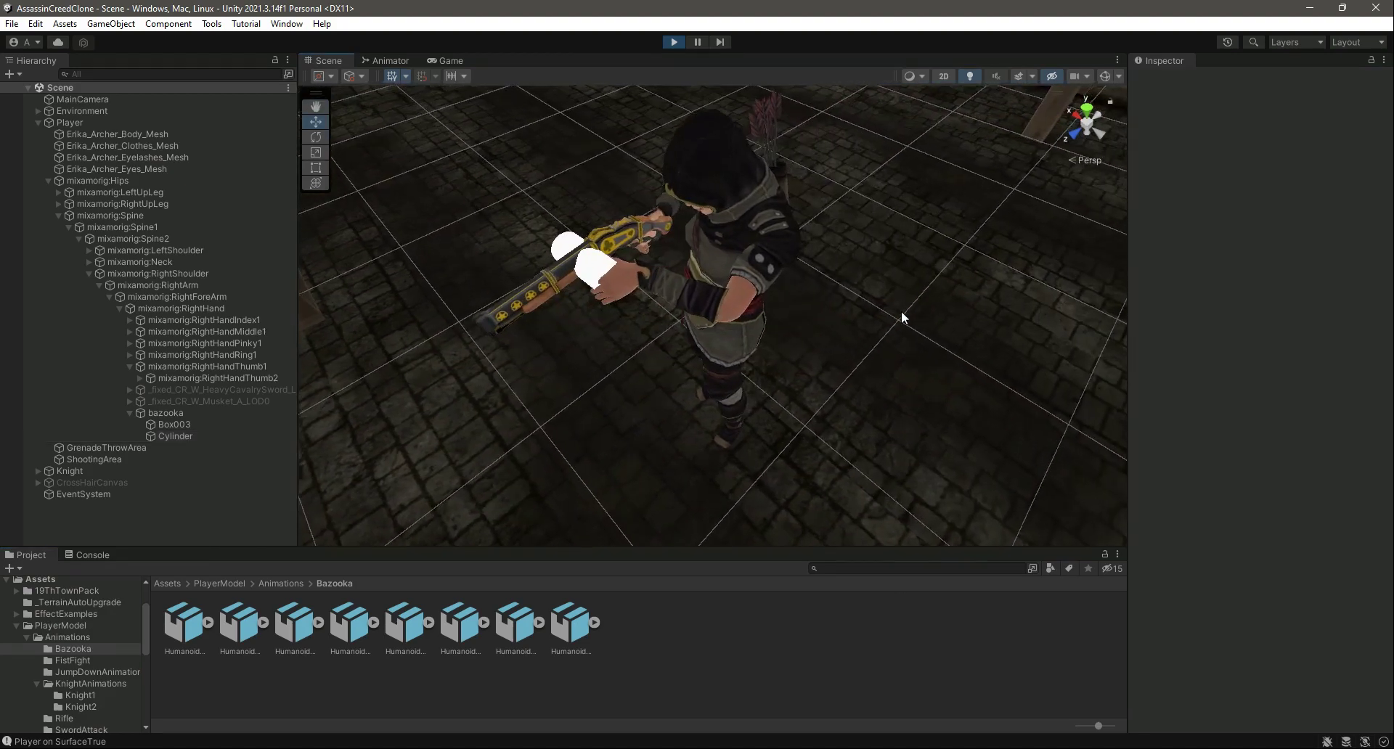
scroll(871, 330, up, 4)
scroll(821, 361, down, 3)
click(235, 435)
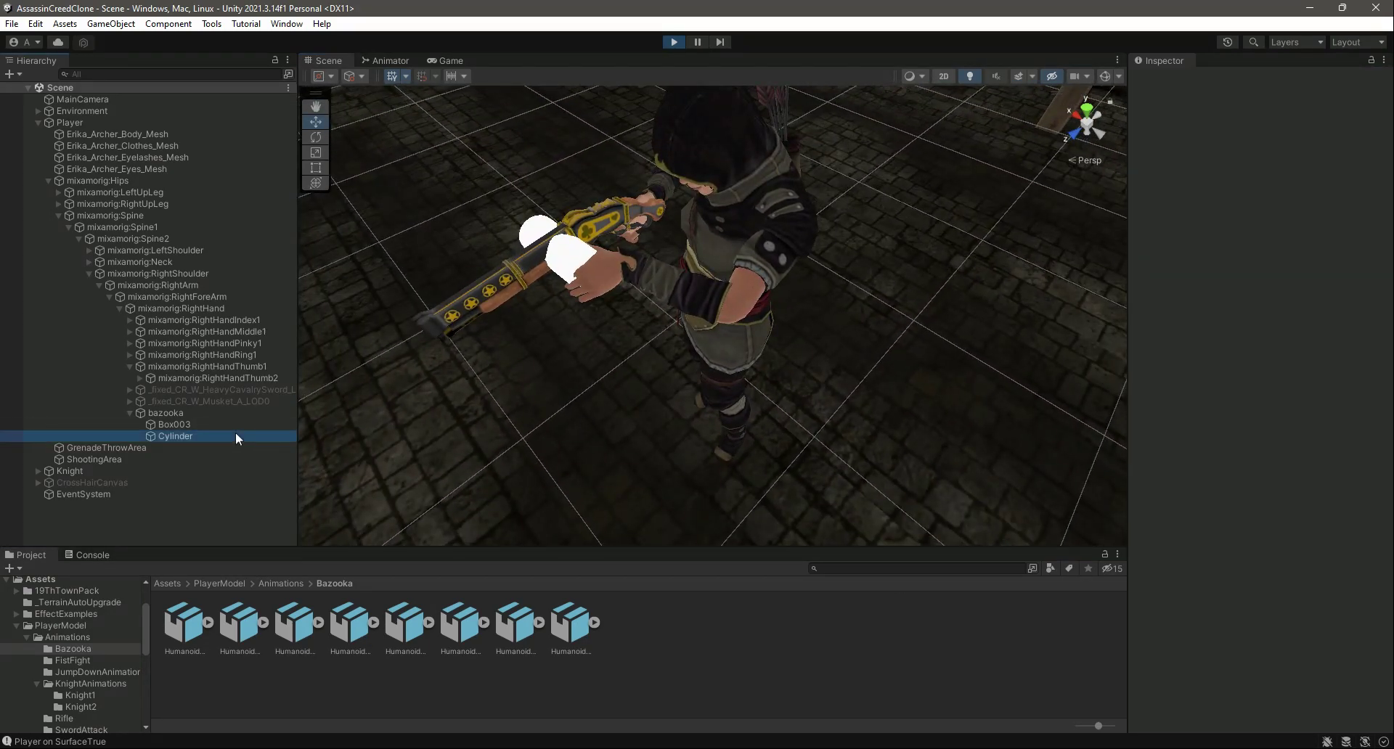
click(316, 168)
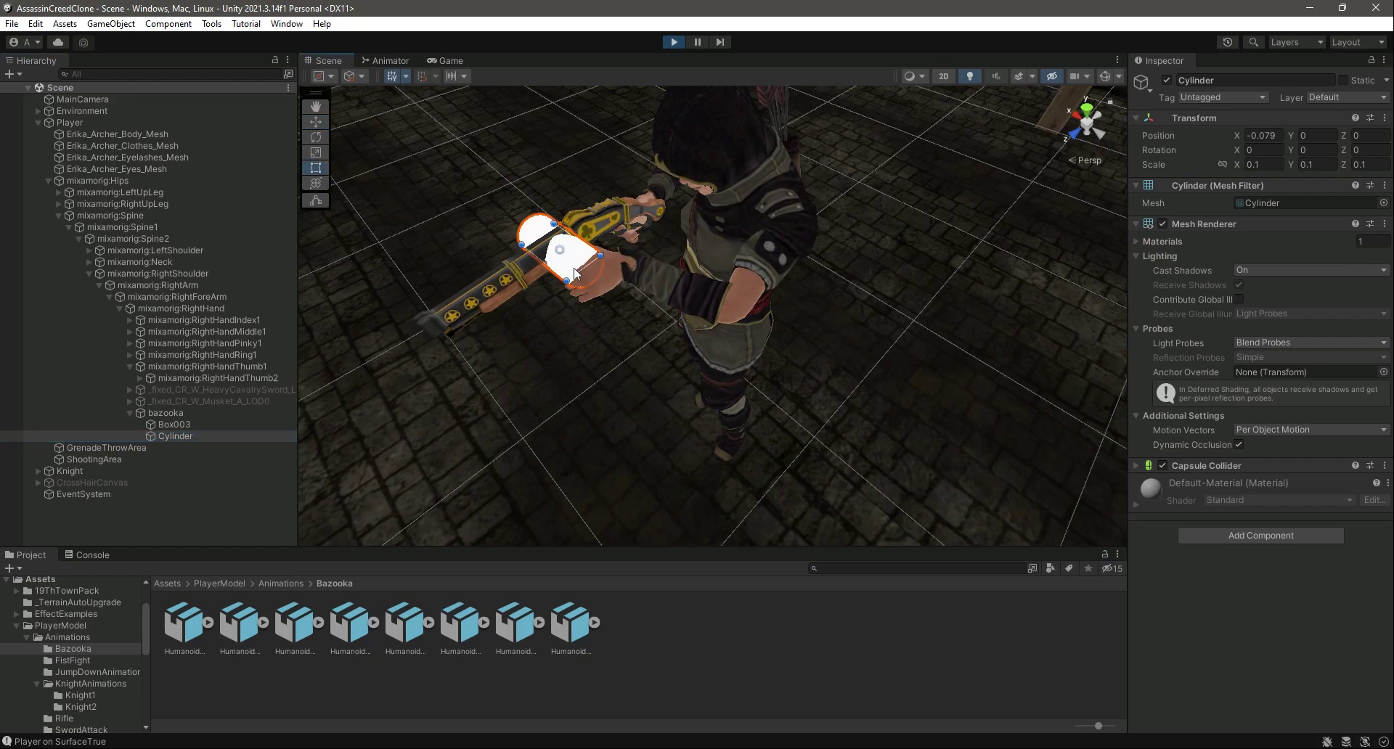
drag(559, 265, 578, 249)
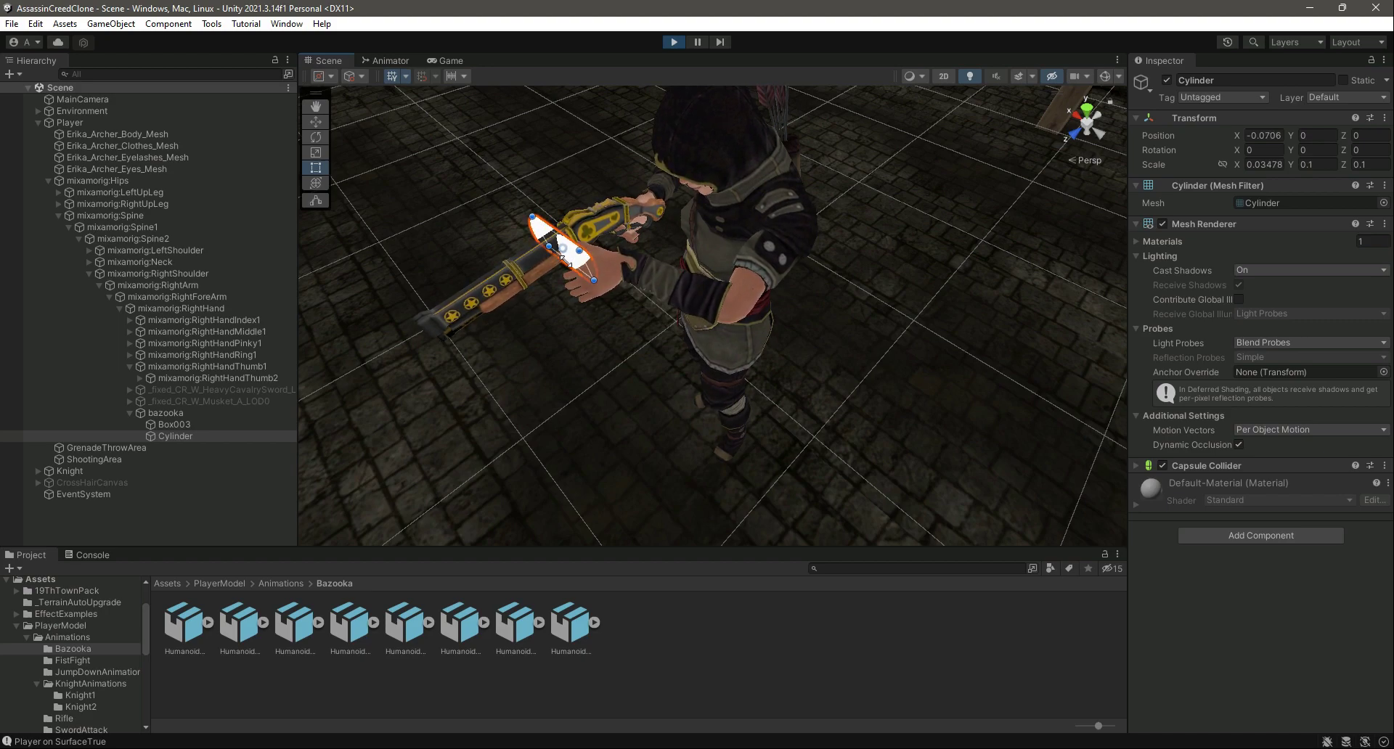
right_drag(587, 259, 625, 305)
scroll(607, 247, up, 5)
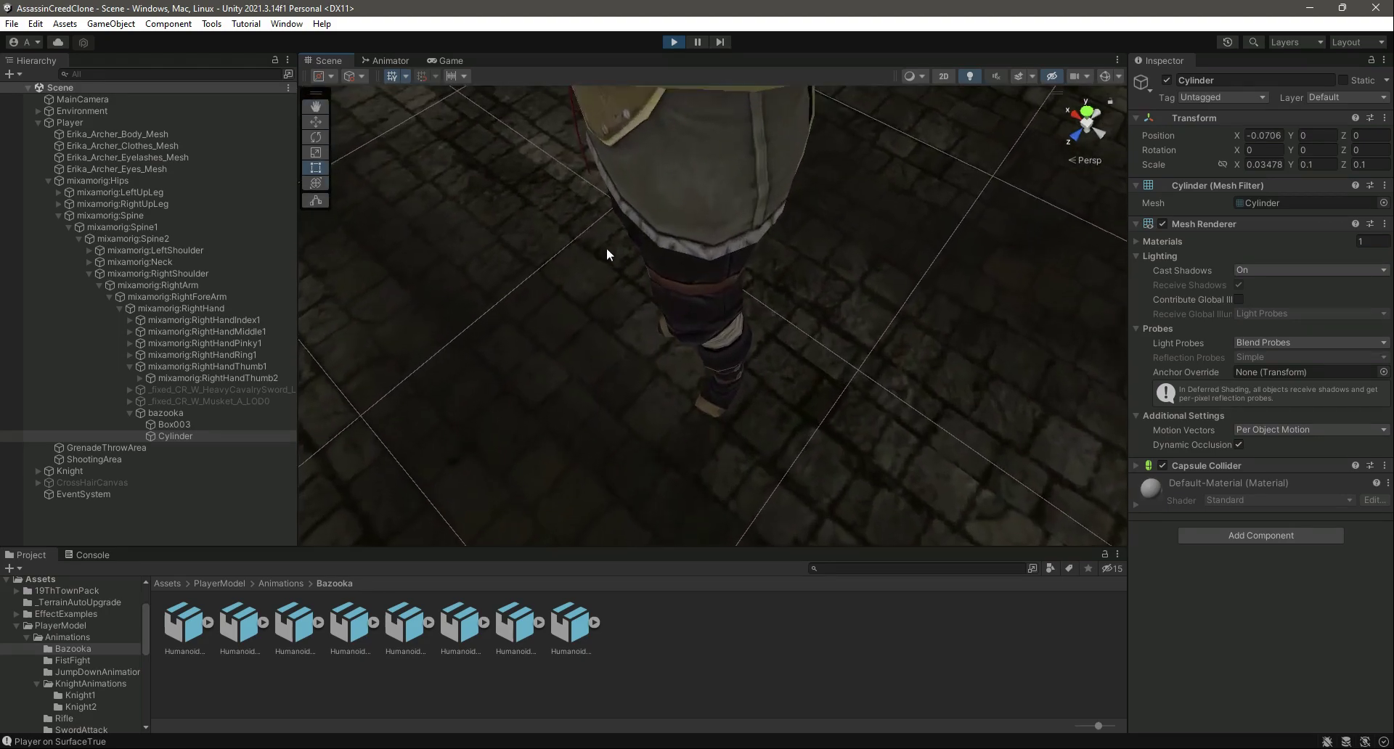
scroll(606, 247, down, 8)
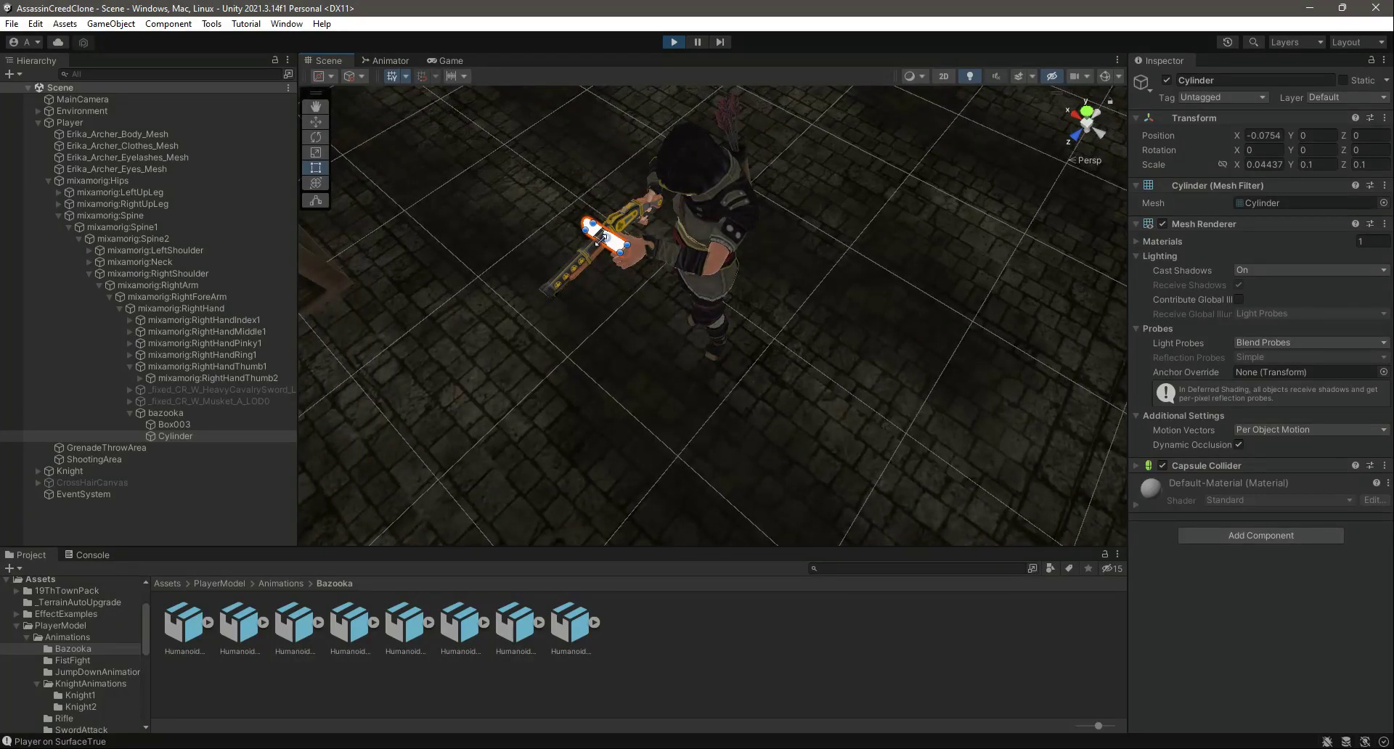
Step: Shorten the cylinder with the Rect tool to a Y scale of about 0.091 at Y position -0.0093
alt+drag(587, 223, 951, 313)
click(887, 664)
alt+drag(969, 406, 897, 411)
scroll(887, 315, up, 8)
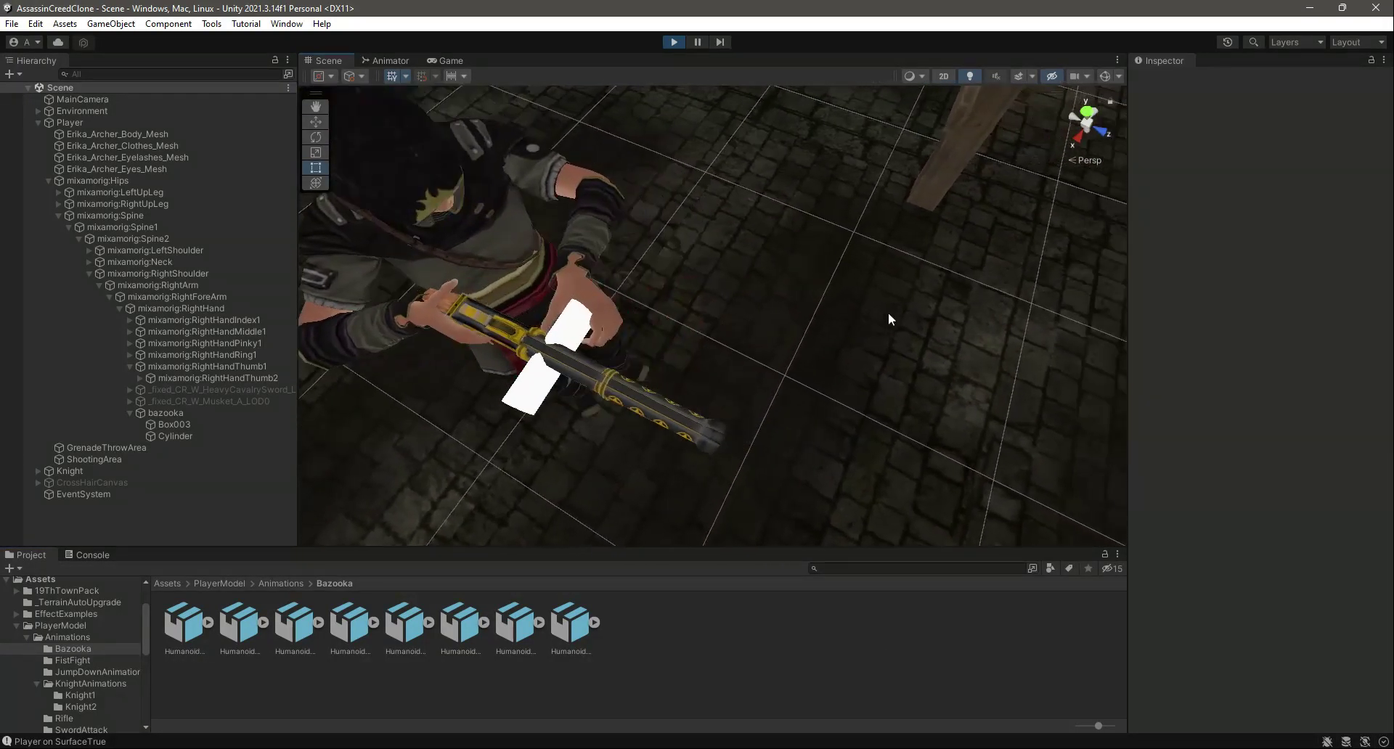
alt+drag(888, 315, 788, 315)
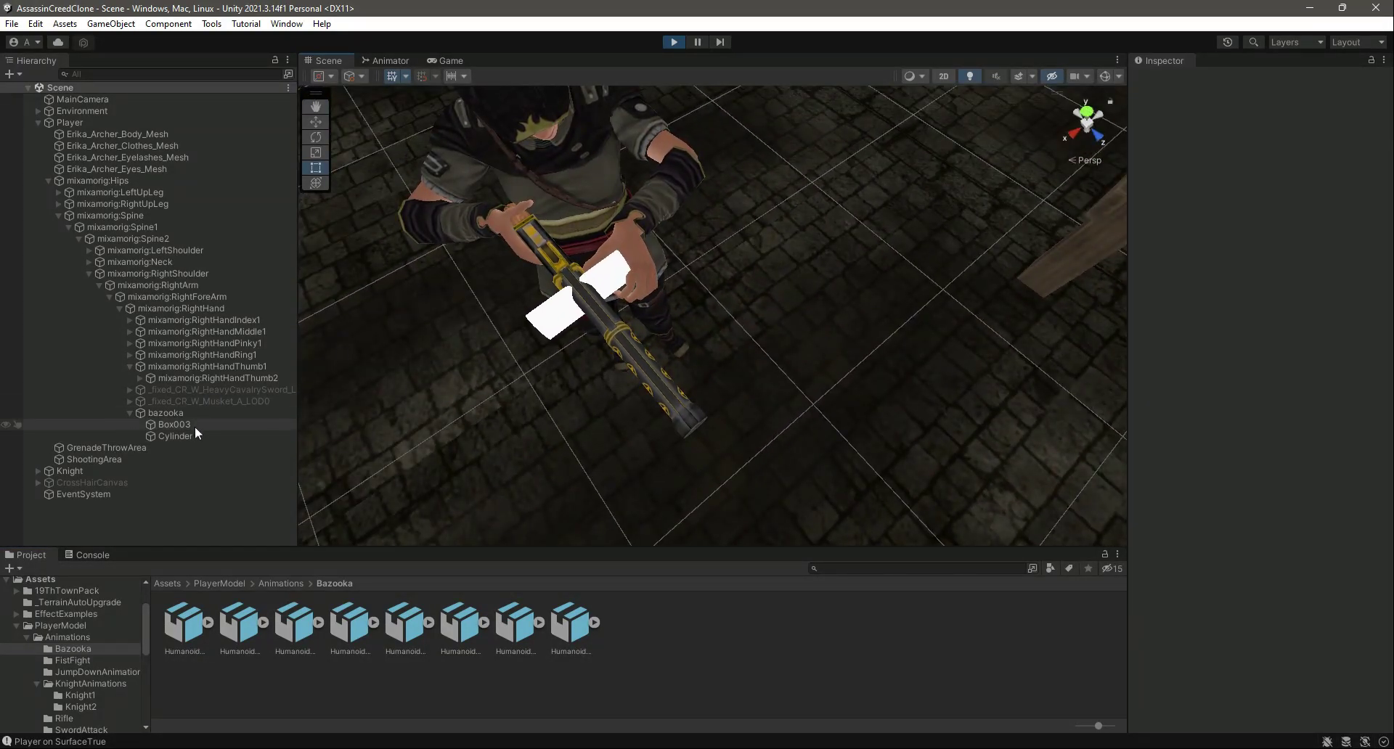
click(178, 435)
drag(621, 266, 617, 266)
click(169, 435)
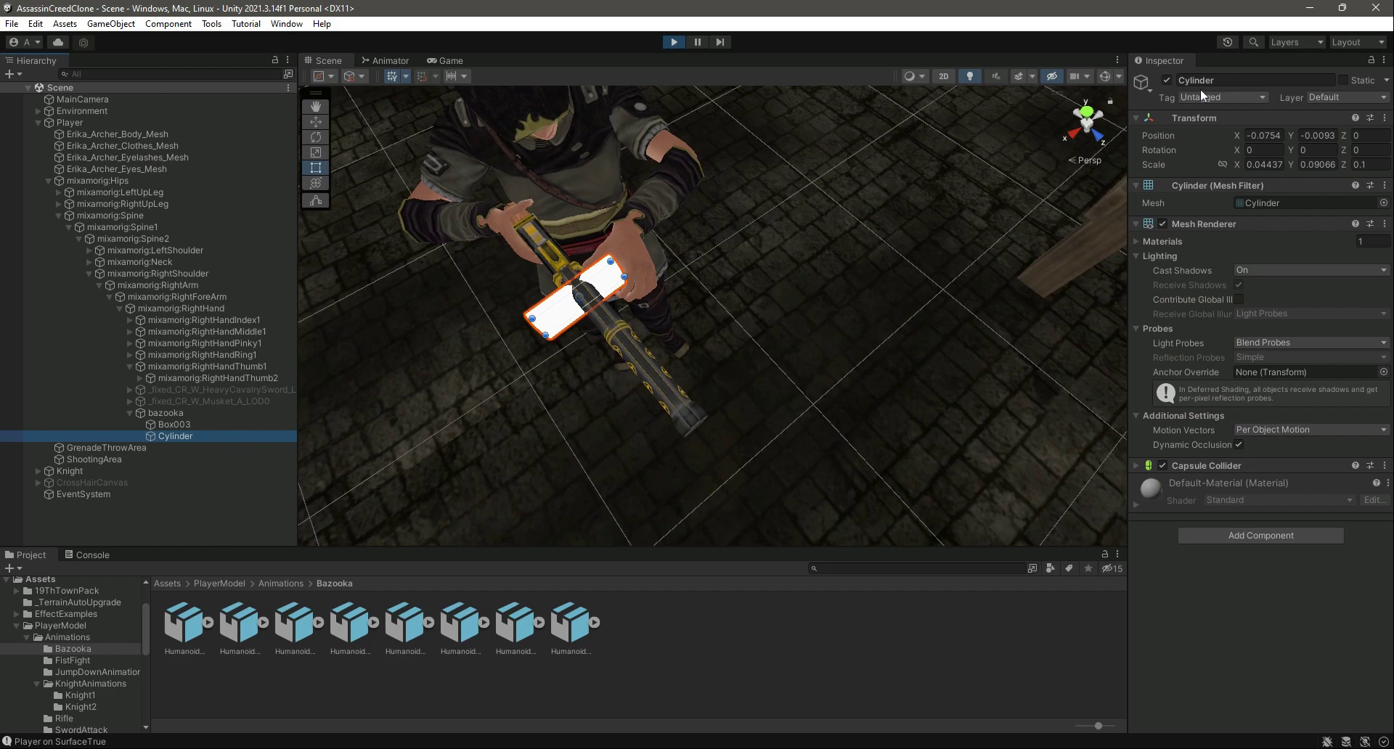
Step: Copy the cylinder's whole Transform component while play mode is running
click(1385, 118)
click(1385, 117)
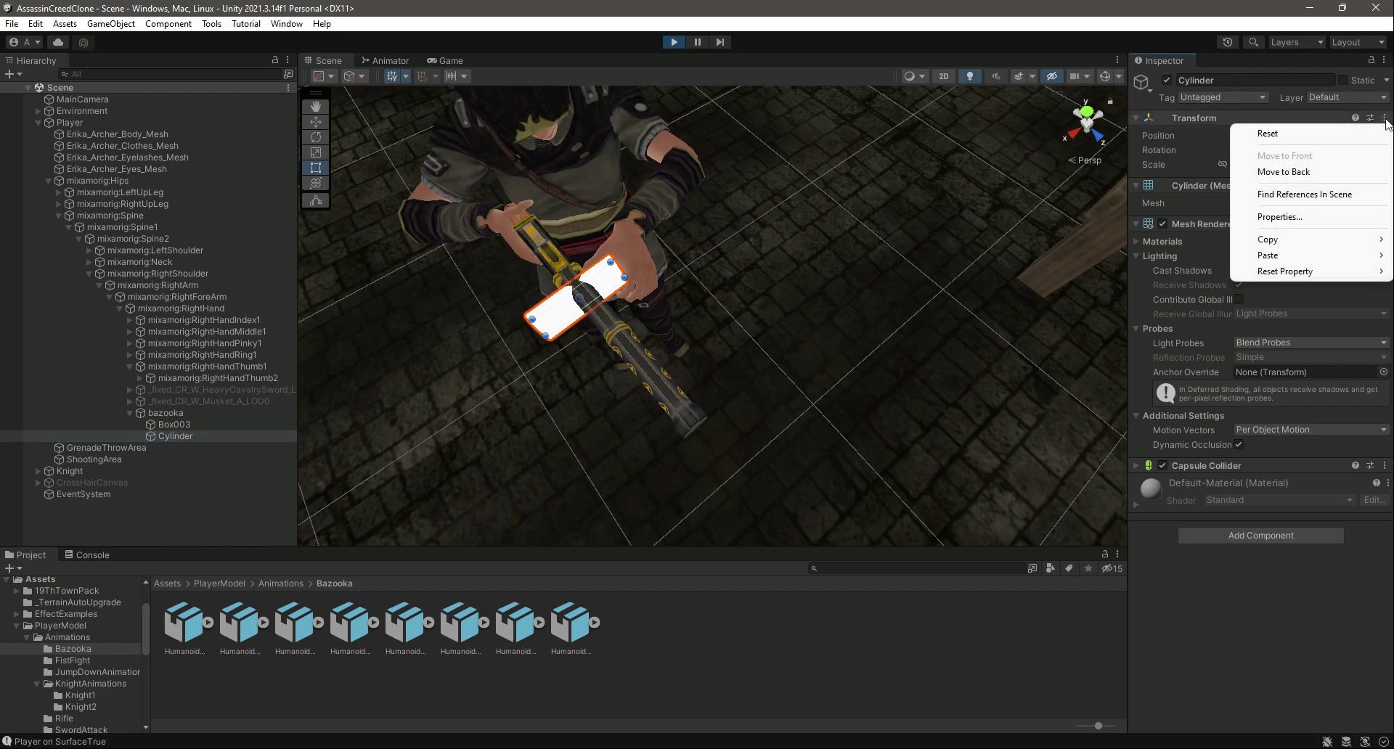
mouse_move(1330, 249)
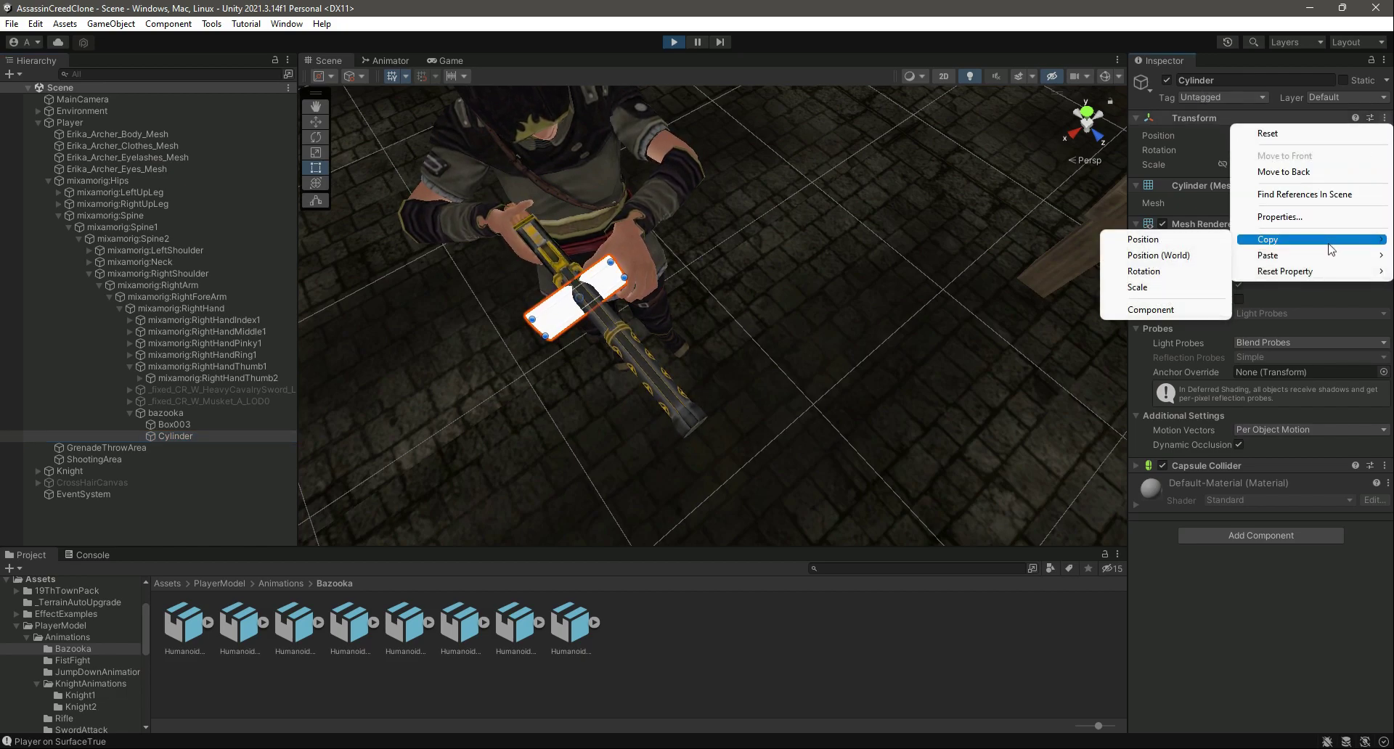
click(1167, 310)
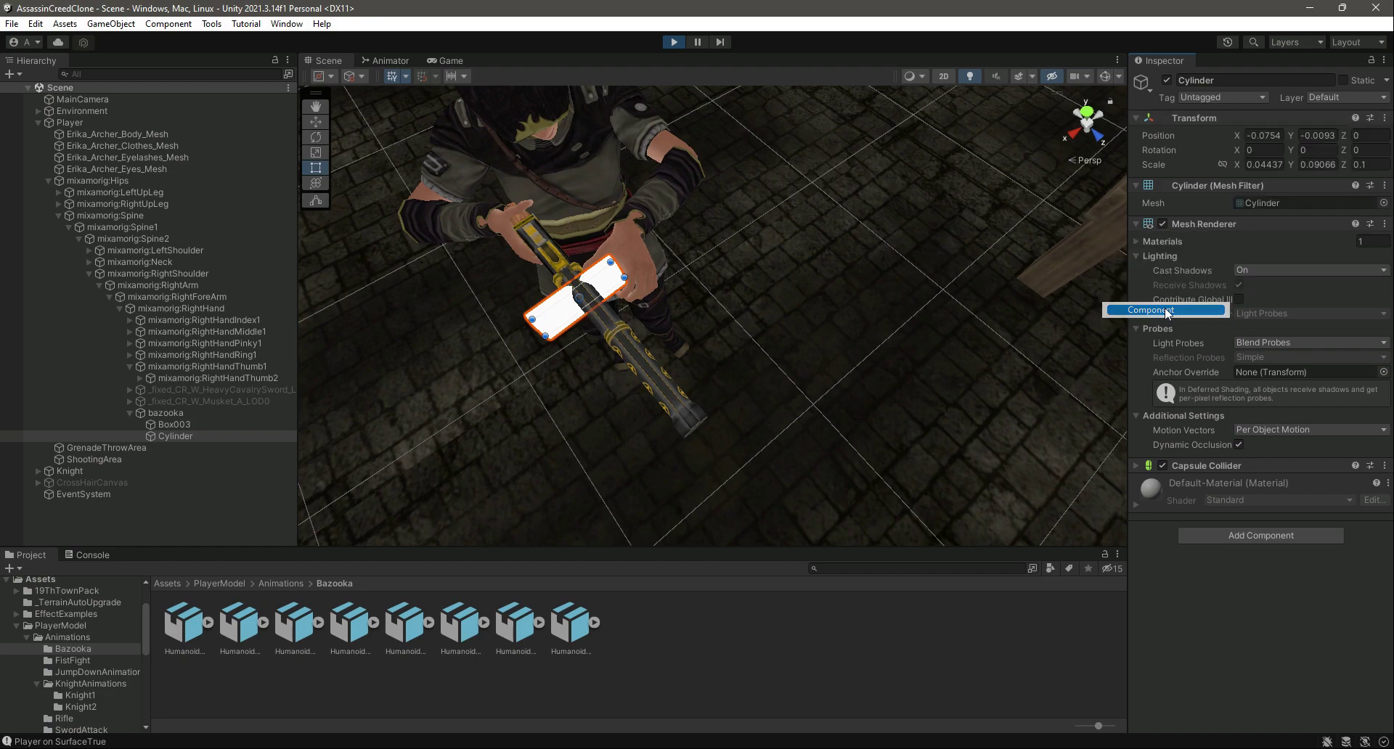
click(1384, 118)
mouse_move(1278, 247)
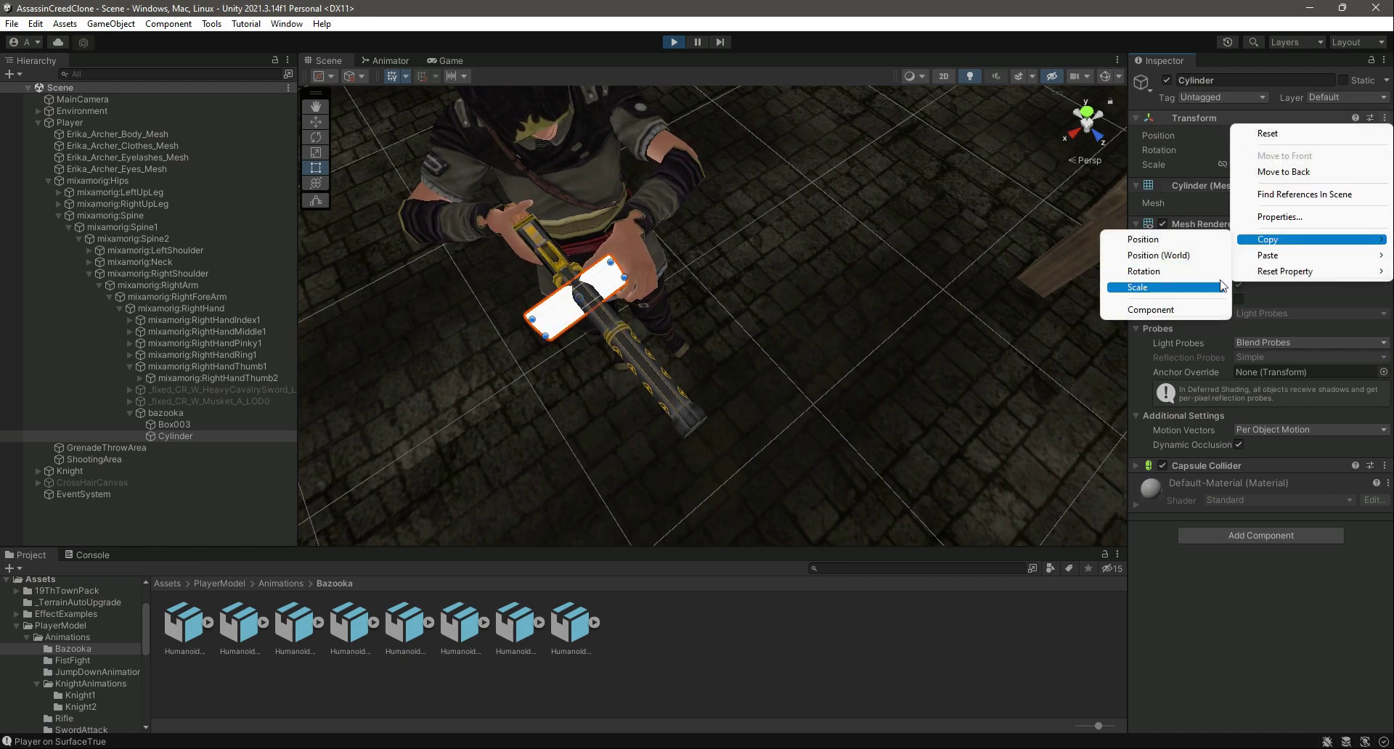
click(1150, 310)
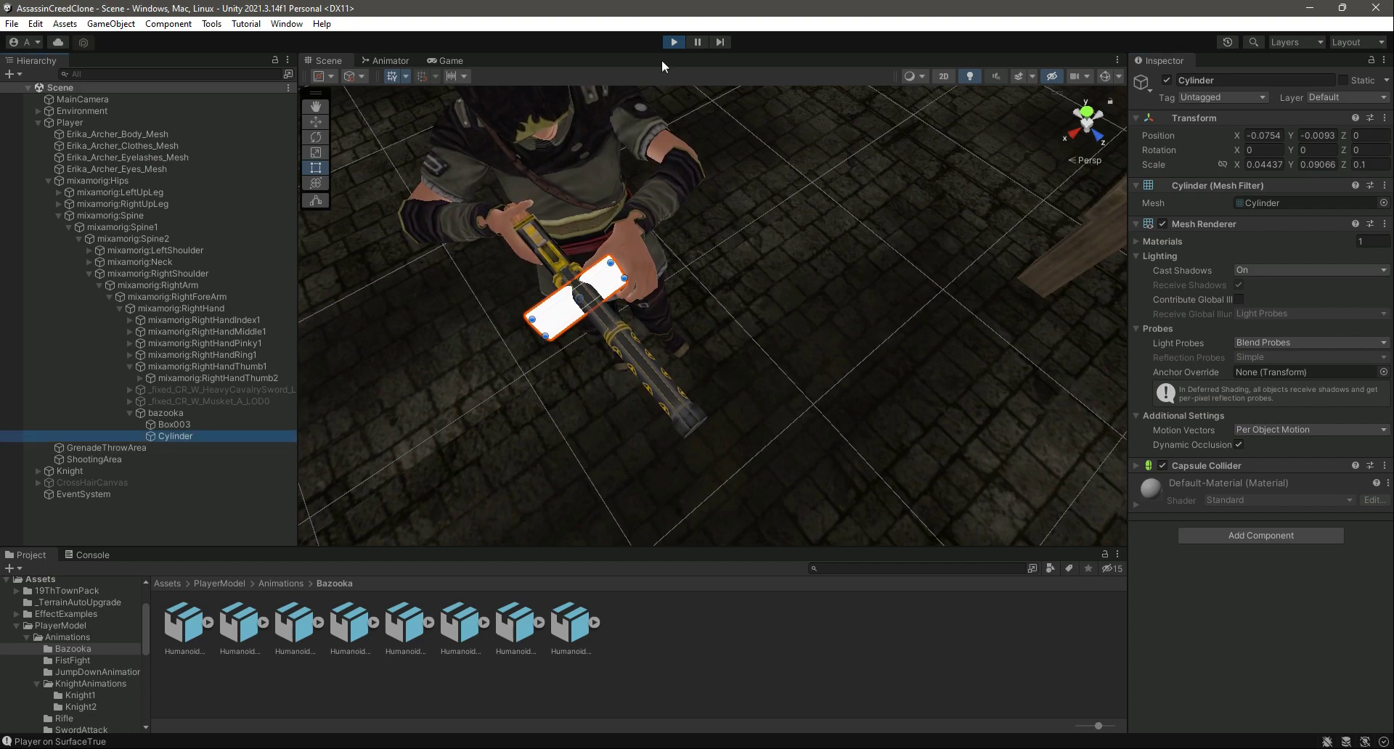
Step: Exit play mode and paste the copied Transform component values onto the bazooka's cylinder
click(674, 42)
click(174, 425)
click(178, 435)
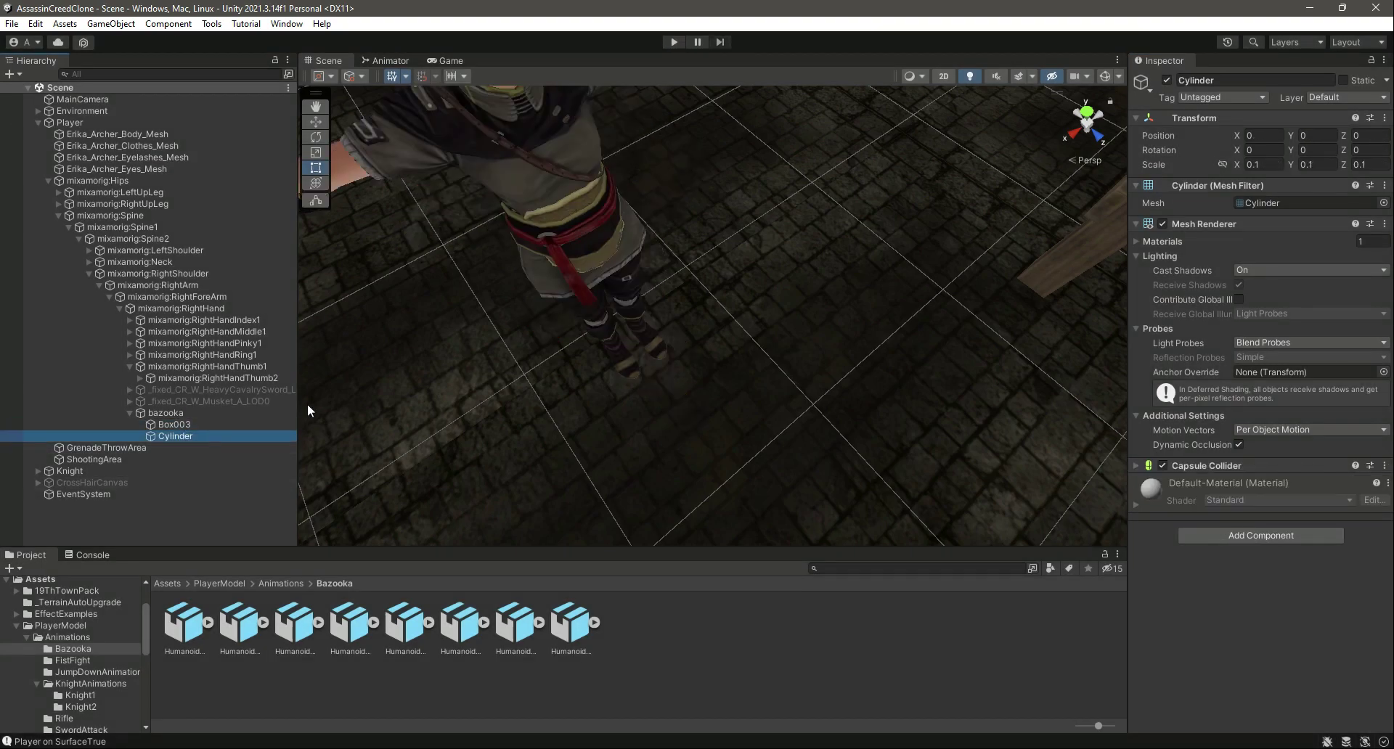
click(1384, 117)
mouse_move(1277, 256)
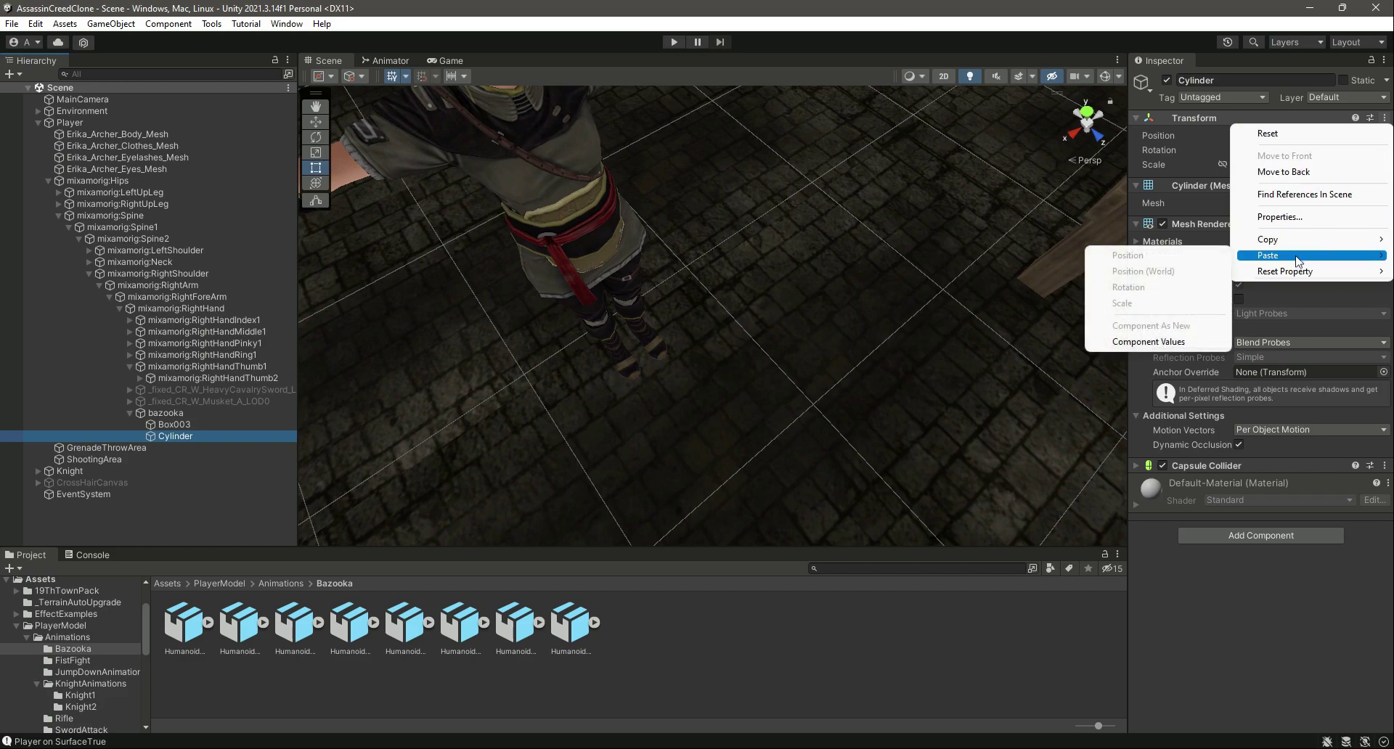
click(1163, 338)
right_drag(742, 337, 558, 225)
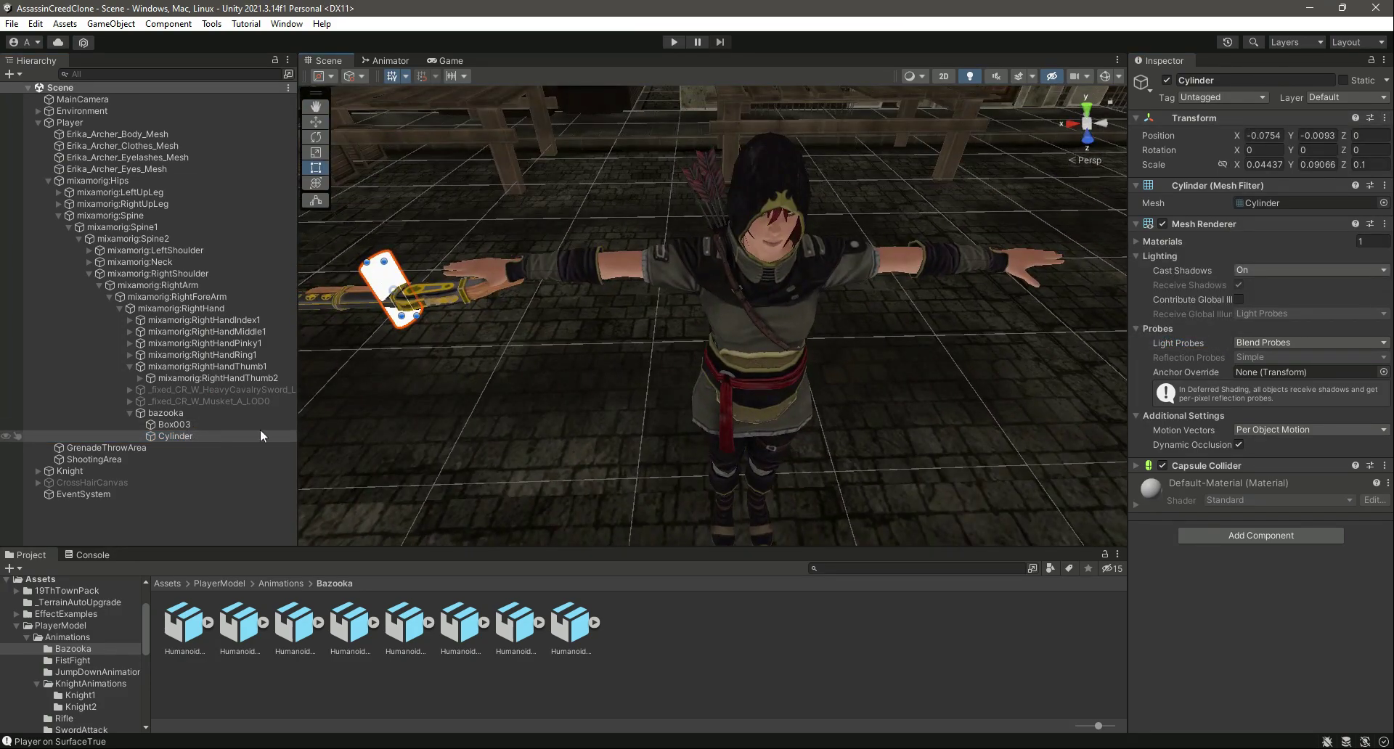
Step: Expand the cylinder's Mesh Renderer materials and open the PlayerModel/Rifles/Launcher/Materials folder
click(1136, 241)
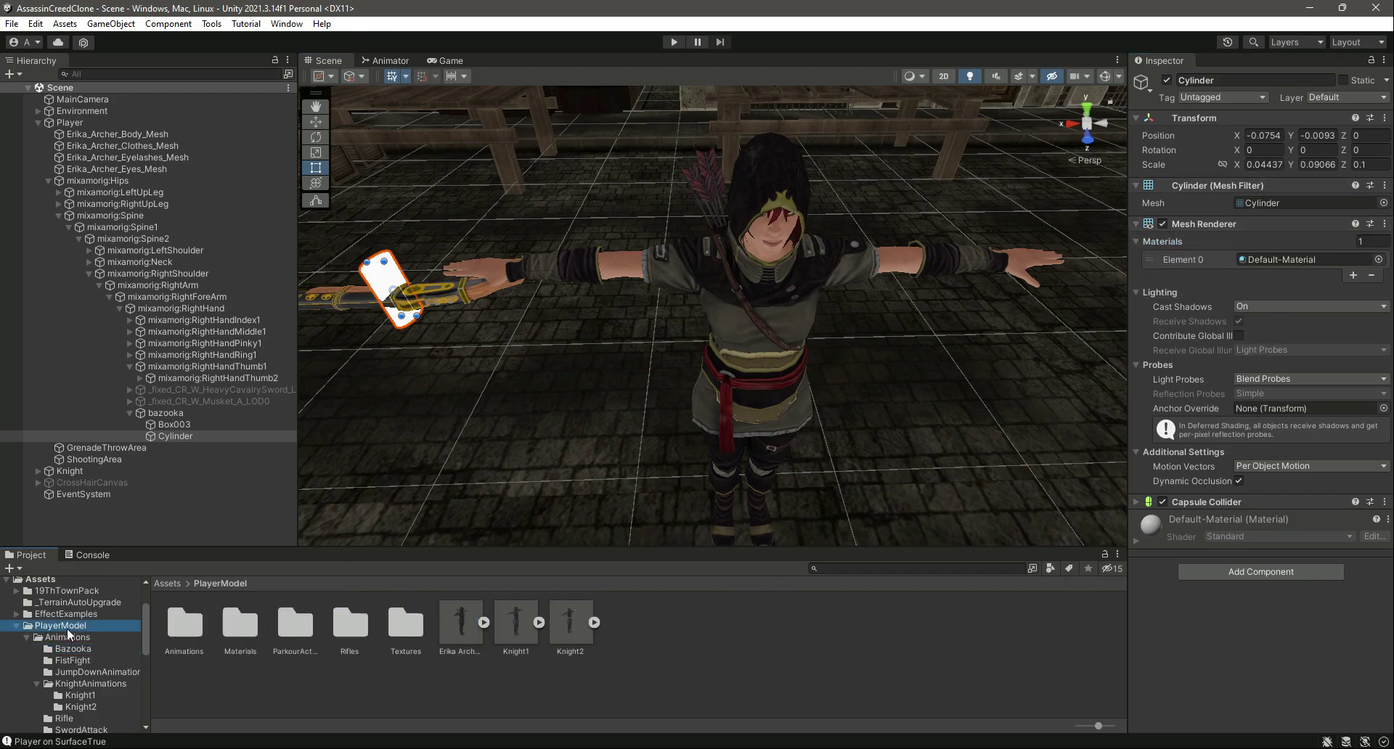
double_click(349, 626)
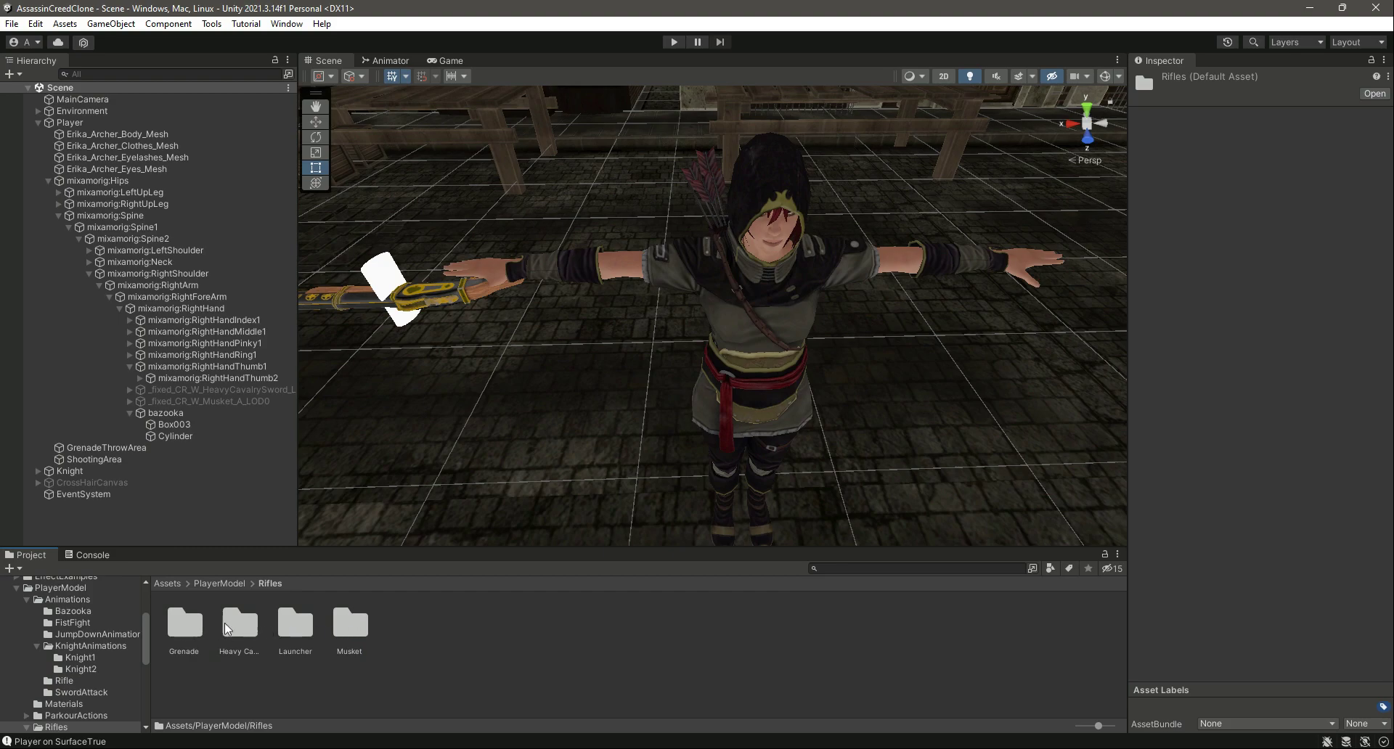
double_click(294, 625)
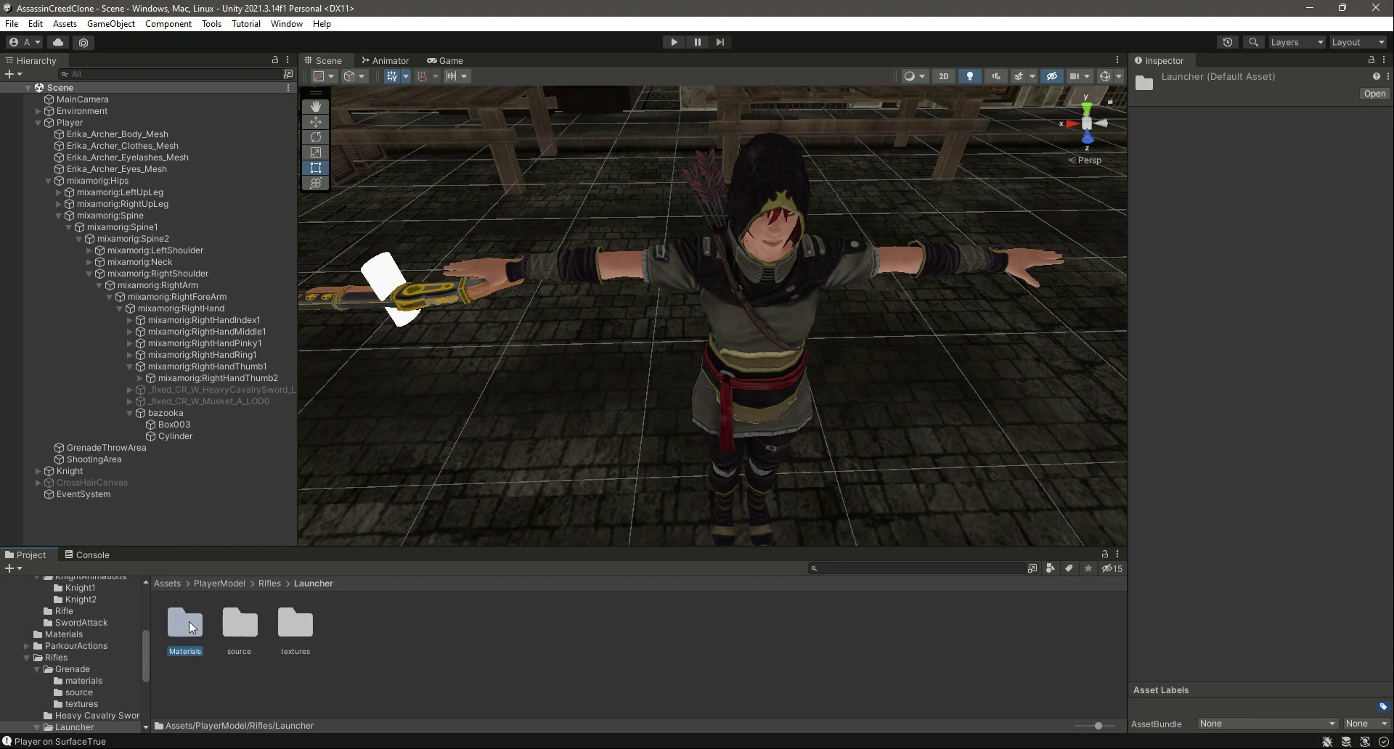
double_click(189, 622)
Step: Try the 02 - Default material on the cylinder and inspect its look against the bazooka
click(194, 434)
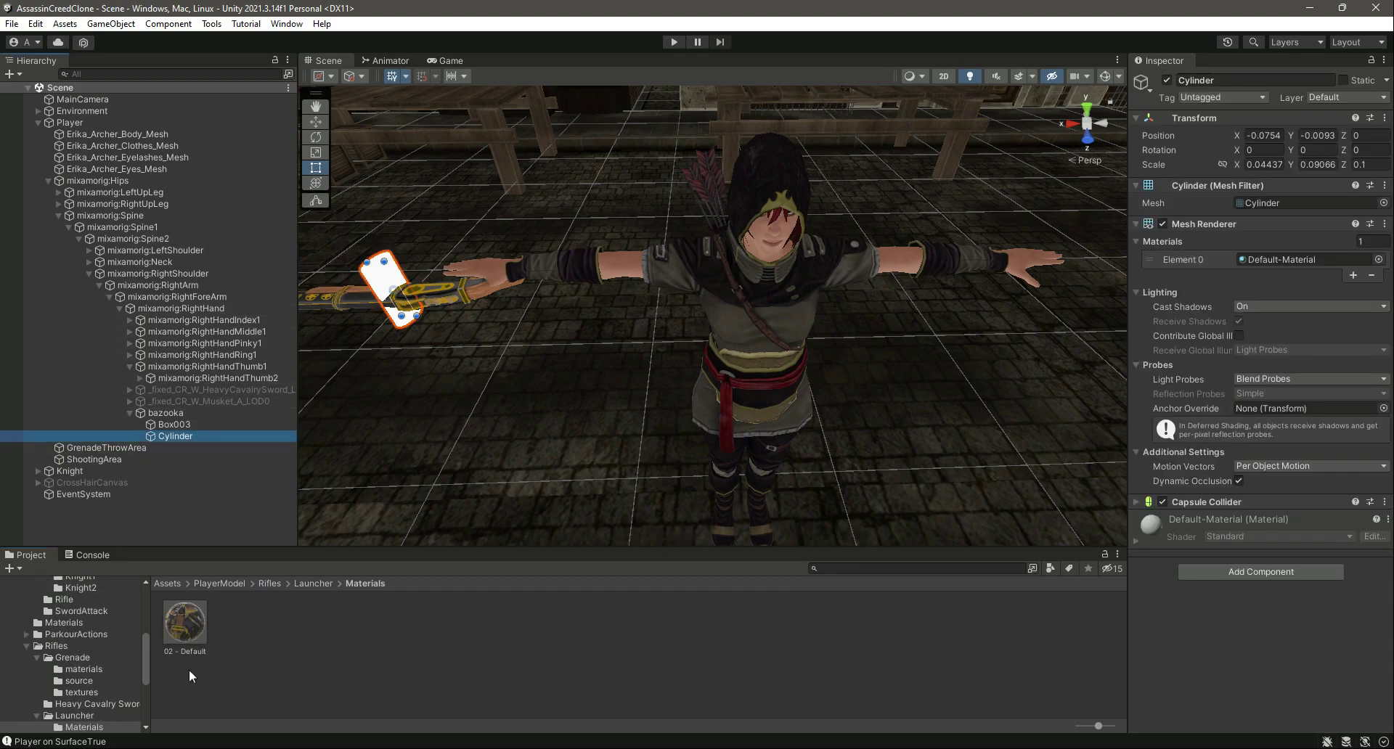
drag(194, 624, 1274, 262)
key(f)
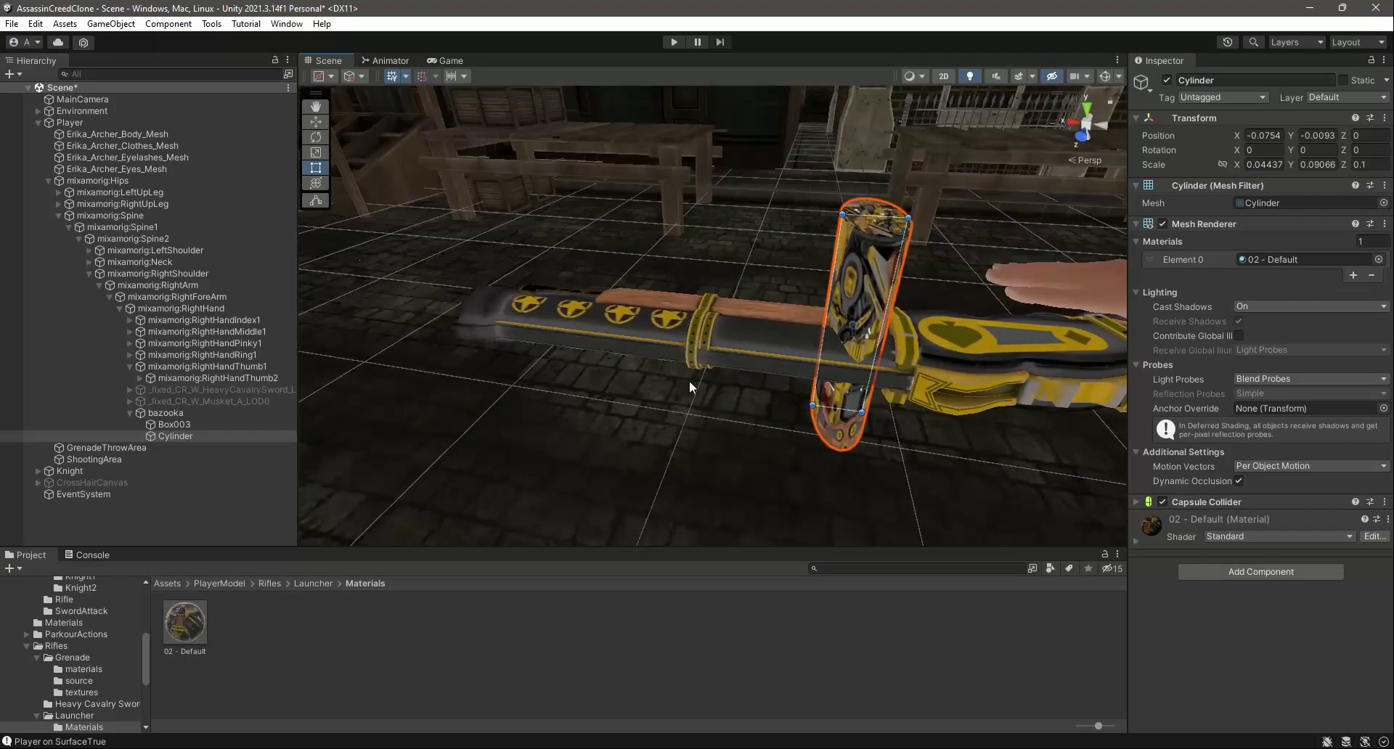
scroll(689, 380, down, 3)
click(801, 670)
scroll(739, 494, up, 6)
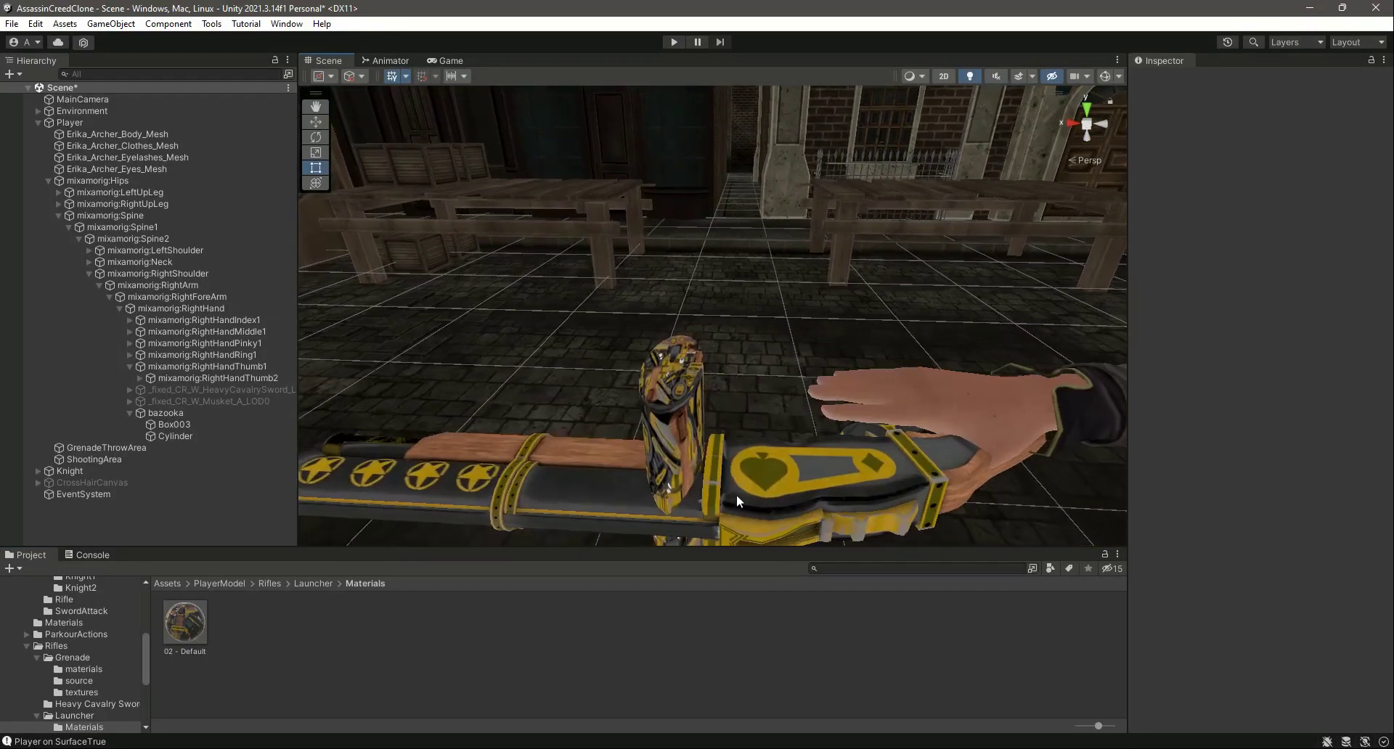
alt+drag(716, 481, 577, 460)
scroll(936, 470, down, 3)
scroll(576, 459, down, 3)
middle_drag(577, 461, 449, 462)
click(189, 614)
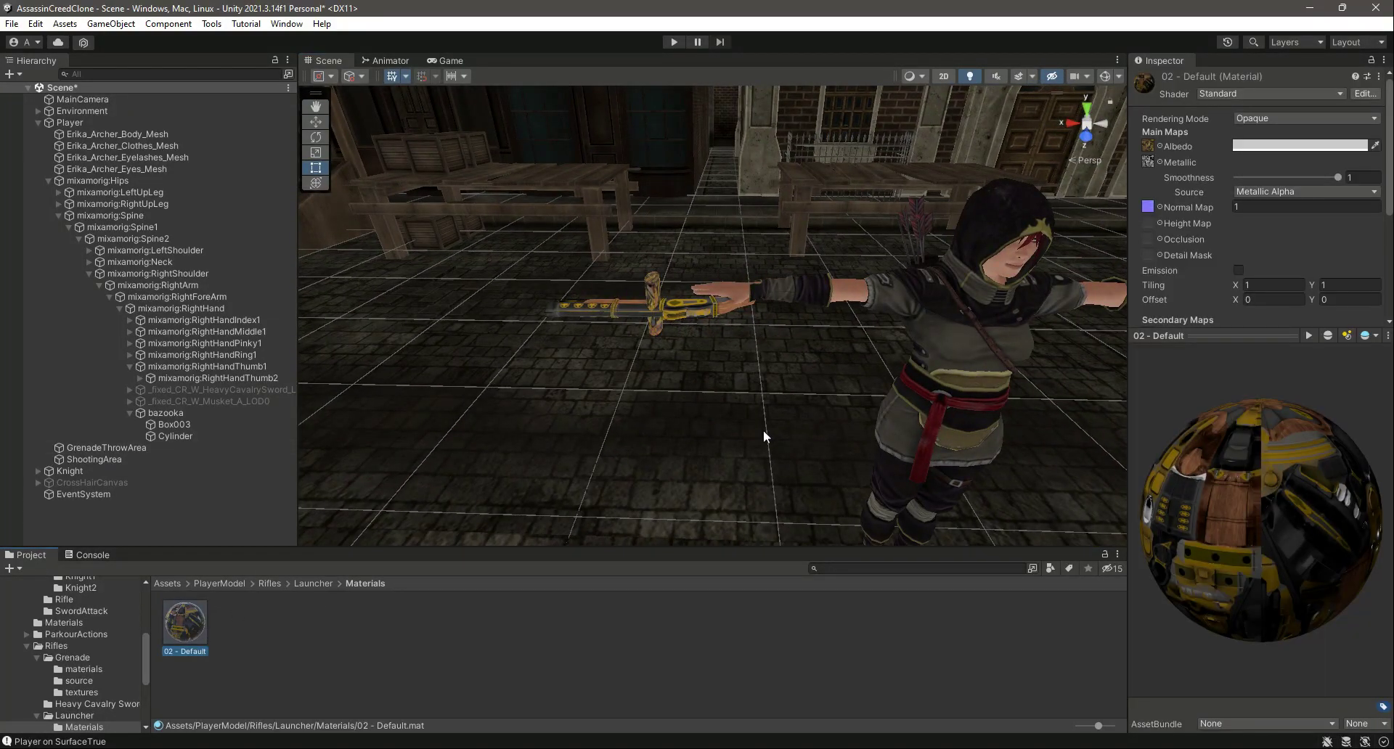
Step: Create a material named BazookaHandle in the Launcher's Materials folder and assign it to the cylinder
right_click(377, 652)
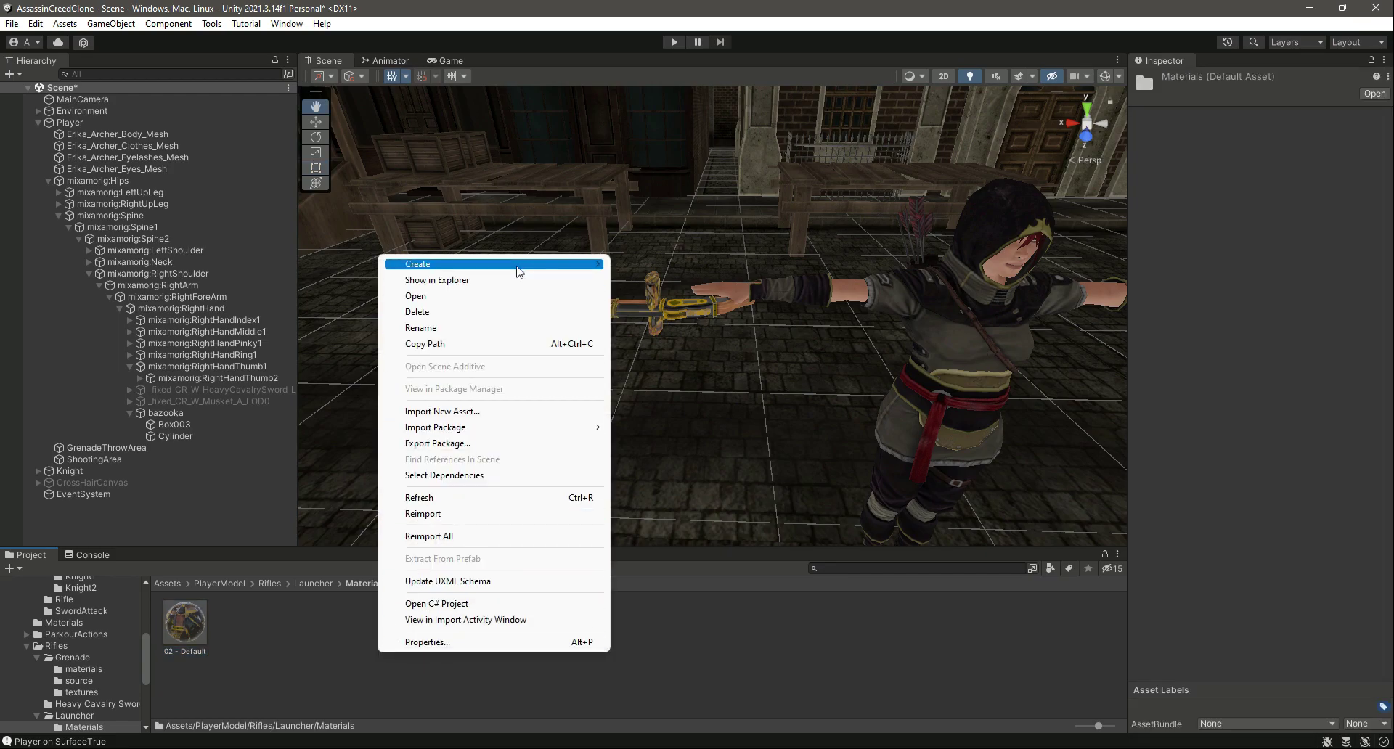
mouse_move(519, 265)
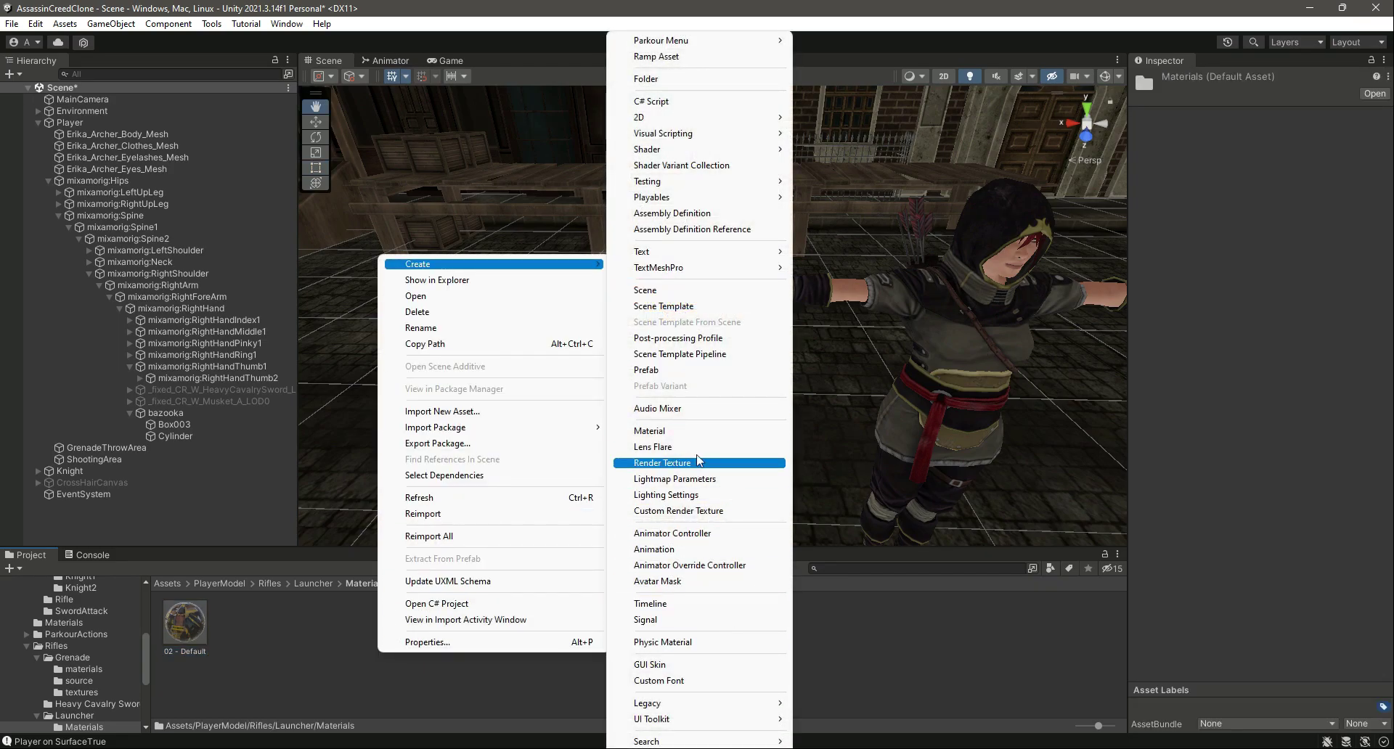
click(691, 432)
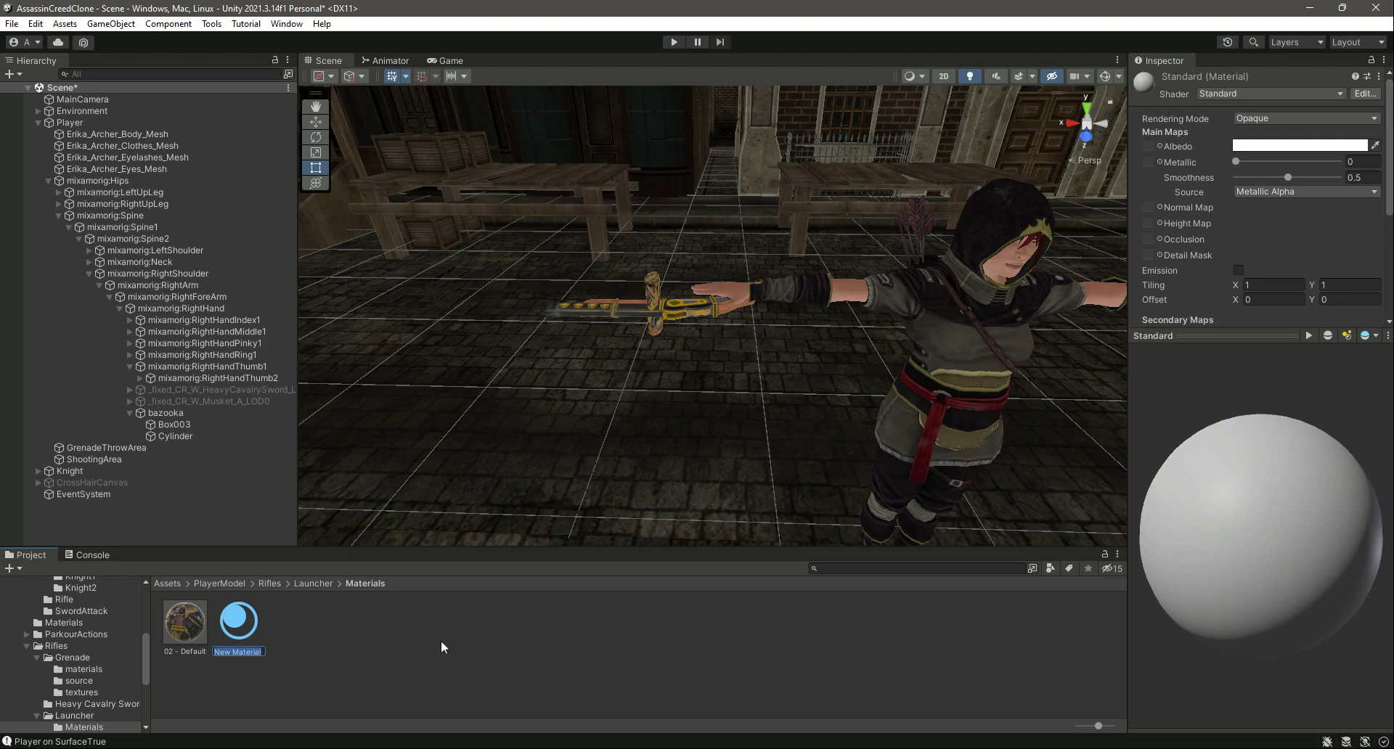
text(BazookaHandle)
key(Return)
click(164, 436)
drag(246, 625, 1273, 263)
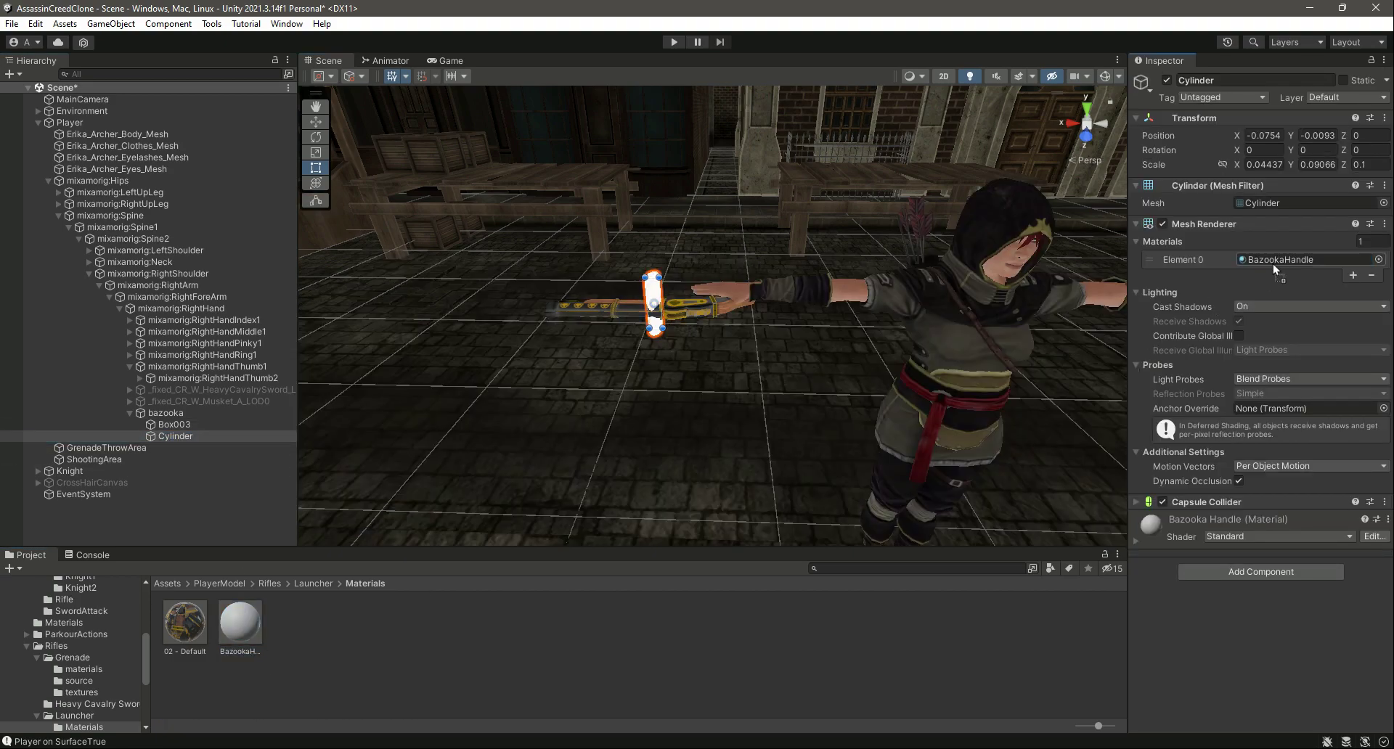
Step: Set the BazookaHandle material's albedo to a dark olive yellow, hex 8E8319, and save the scene
click(251, 617)
drag(1226, 339, 1234, 452)
click(1247, 146)
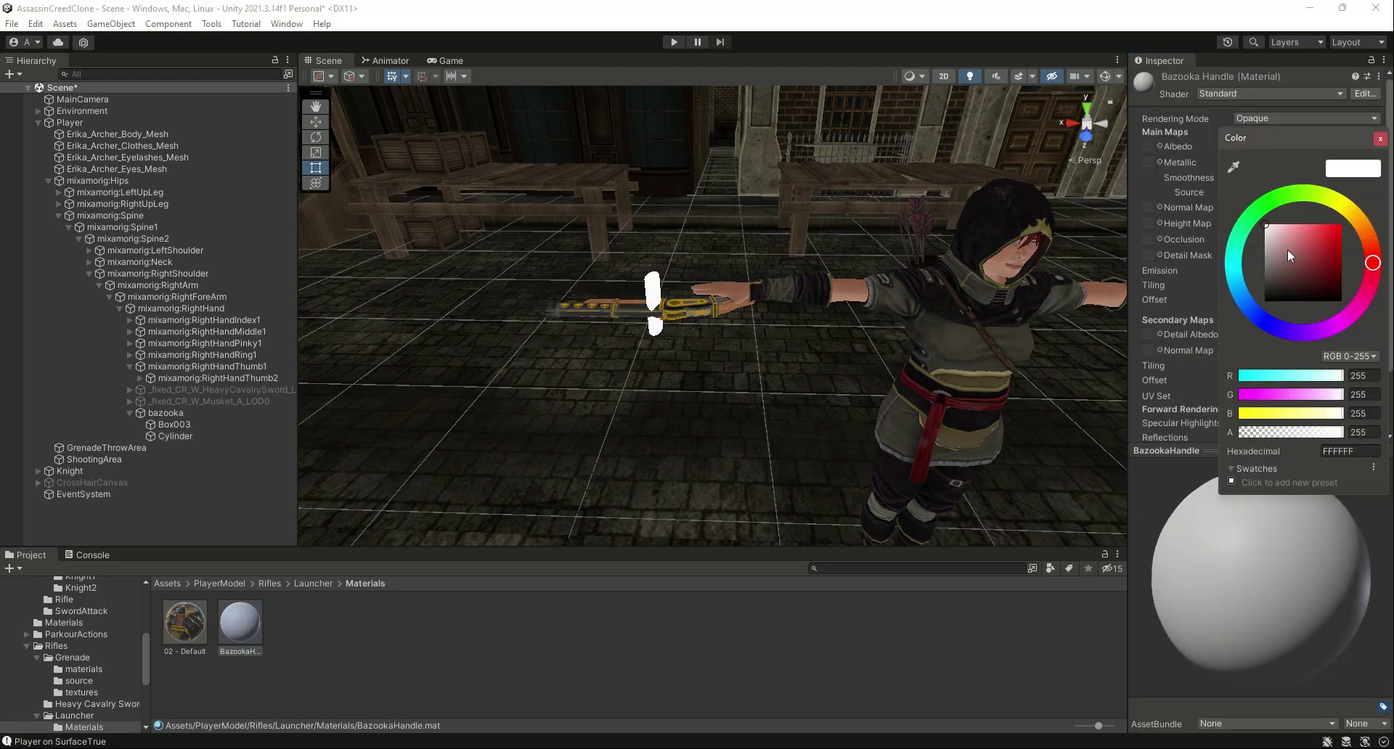
drag(1347, 216, 1341, 204)
drag(1325, 253, 1338, 231)
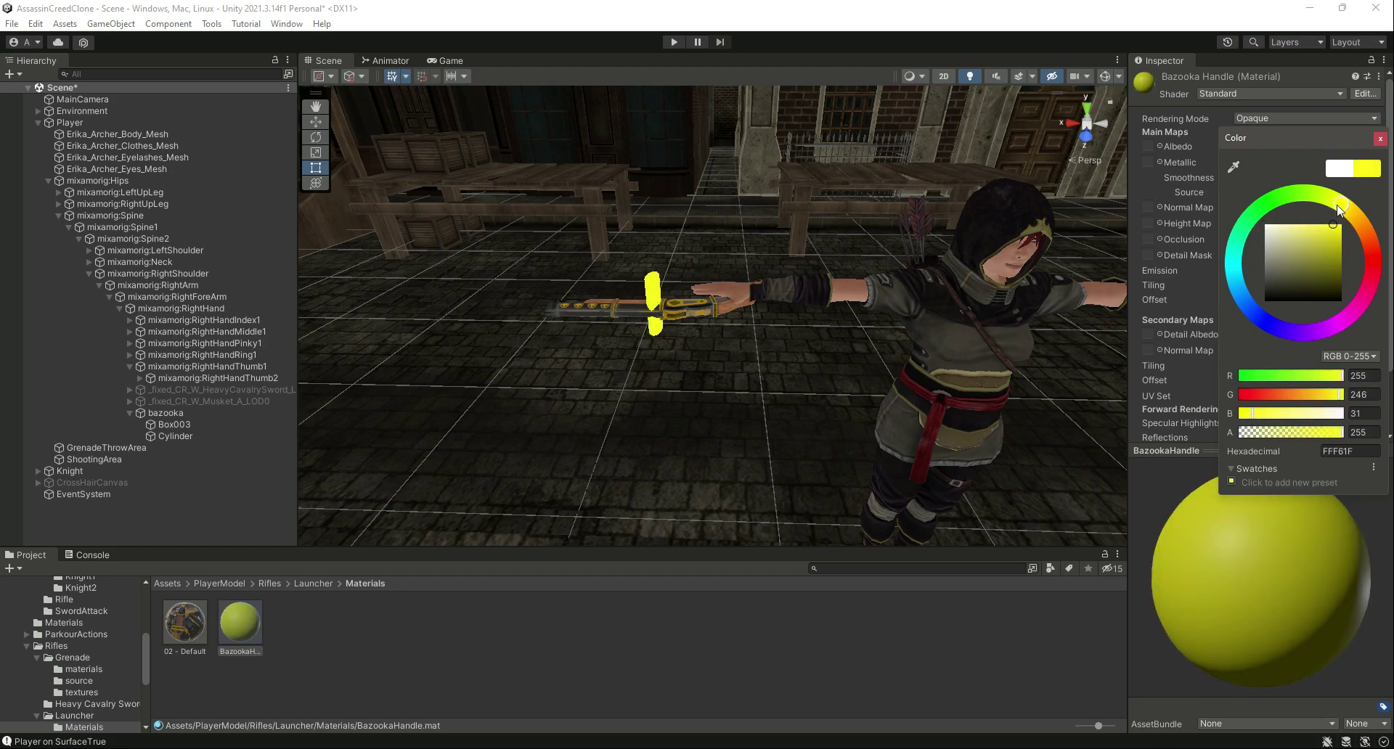
drag(1337, 230, 1328, 259)
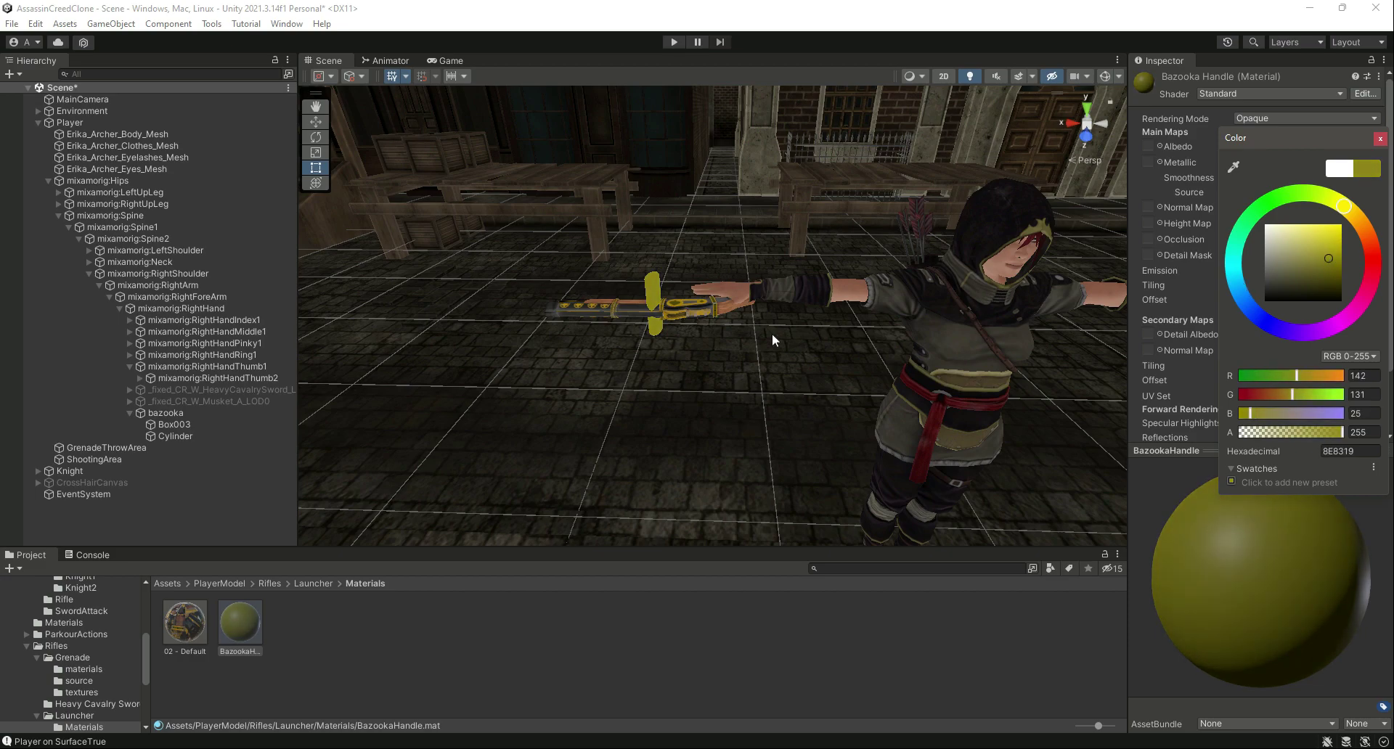
click(1382, 140)
click(1249, 145)
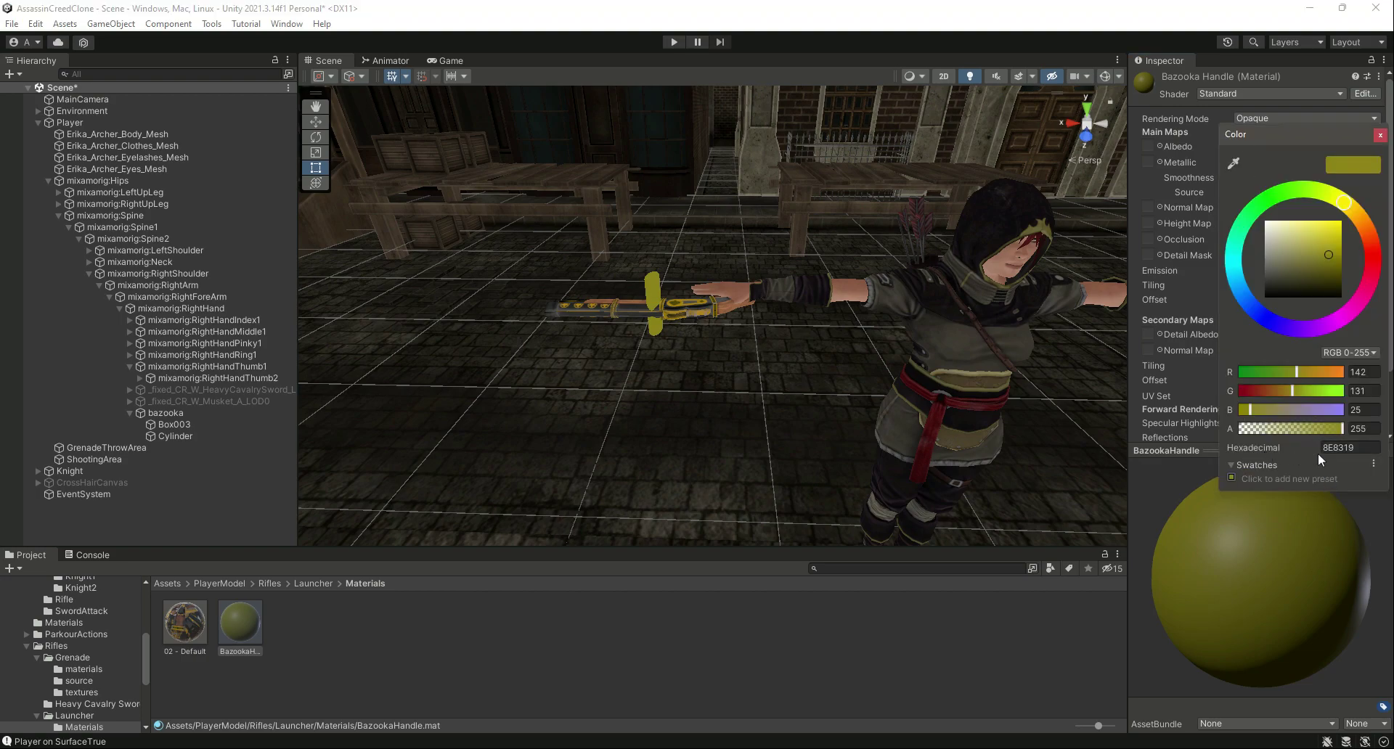
click(1362, 450)
click(796, 651)
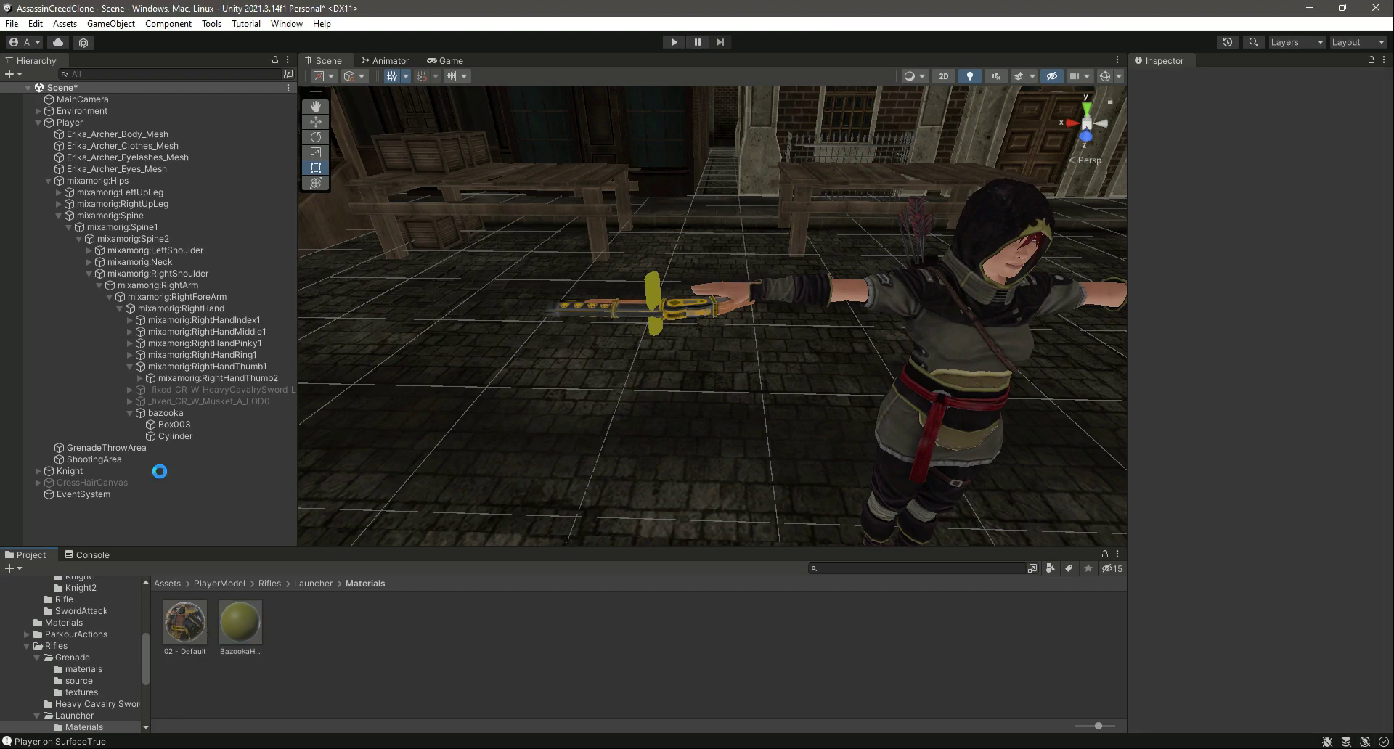
Step: Shorten the bazooka's cylinder from its upper end so the handle sits below the barrel, and save the scene
click(129, 412)
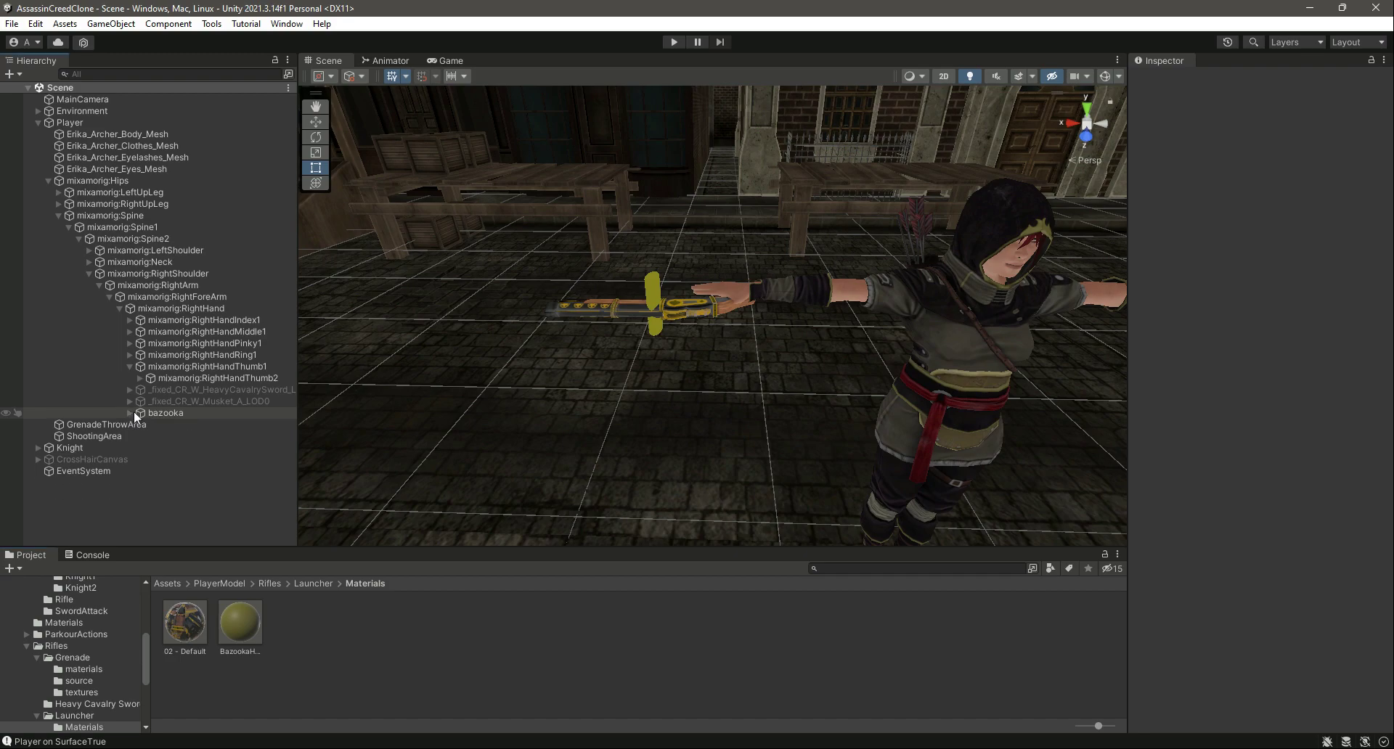
click(137, 411)
click(130, 413)
click(174, 434)
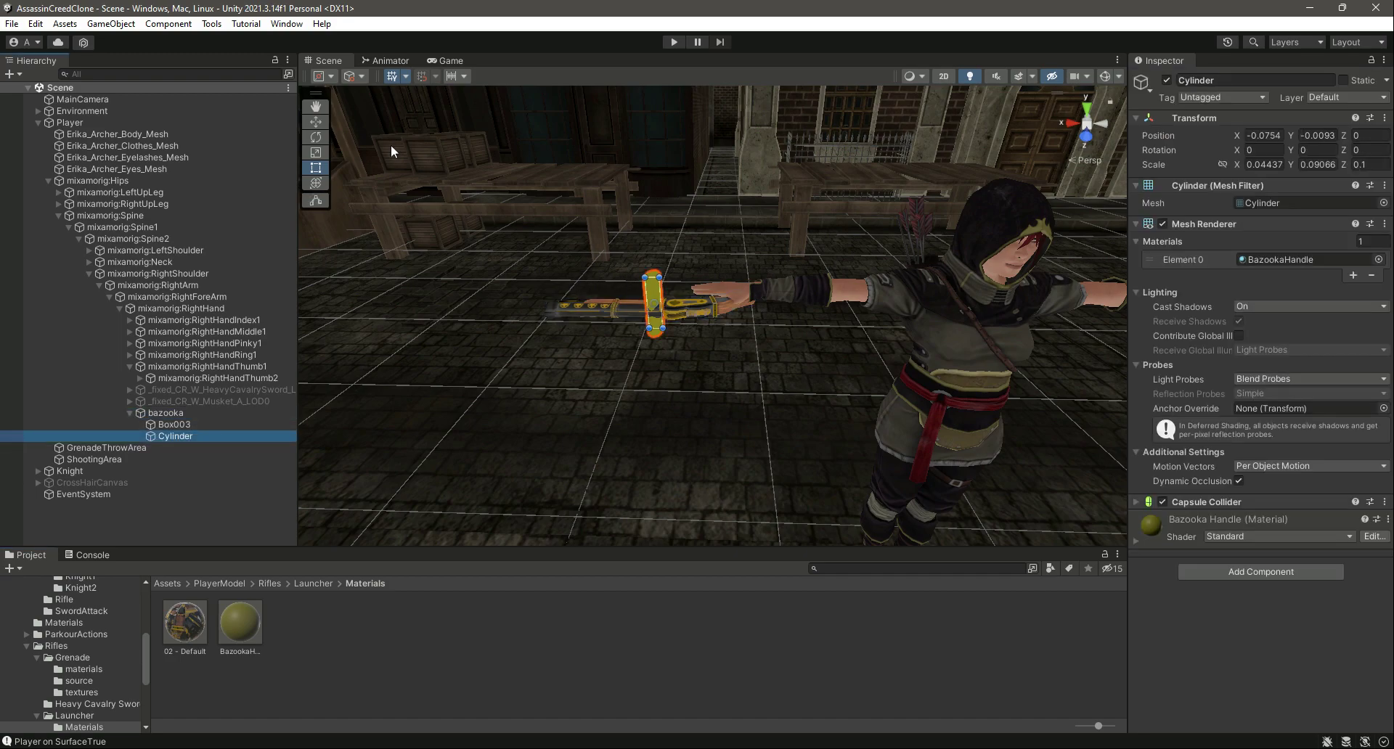
drag(654, 276, 655, 314)
right_drag(699, 308, 746, 198)
scroll(746, 198, down, 2)
drag(671, 272, 672, 269)
click(701, 596)
right_drag(694, 434, 740, 457)
key(s)
key(ctrl+s)
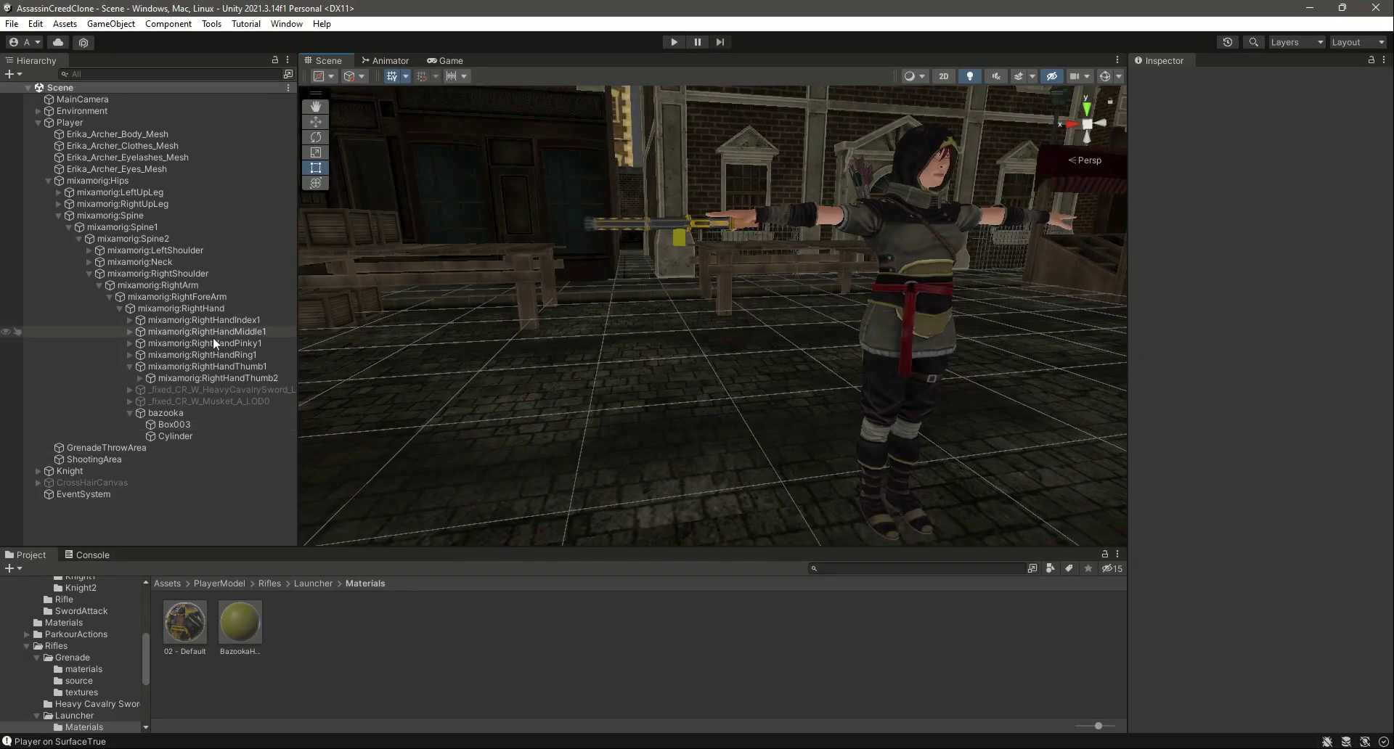
Step: Collapse the bazooka and Player hierarchies and briefly play the scene to check the aiming pose
click(128, 413)
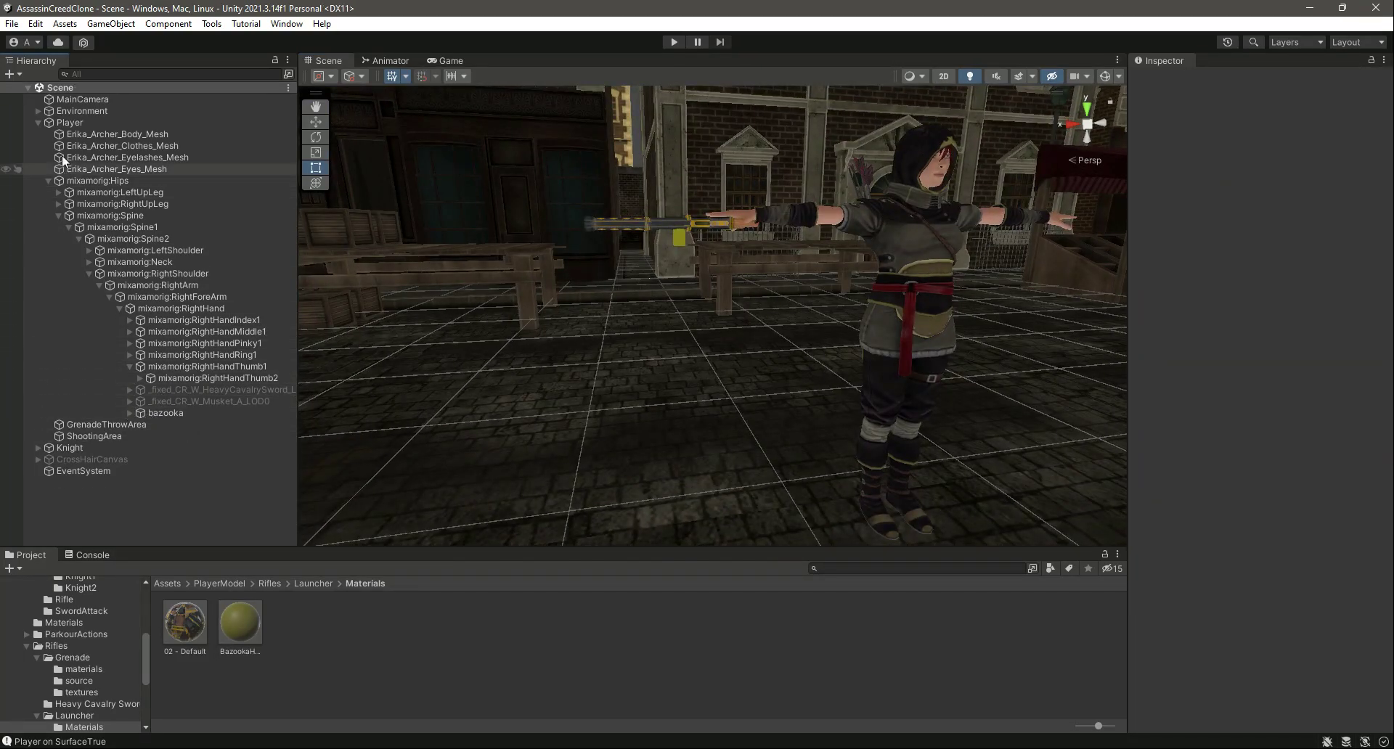
click(38, 123)
click(674, 41)
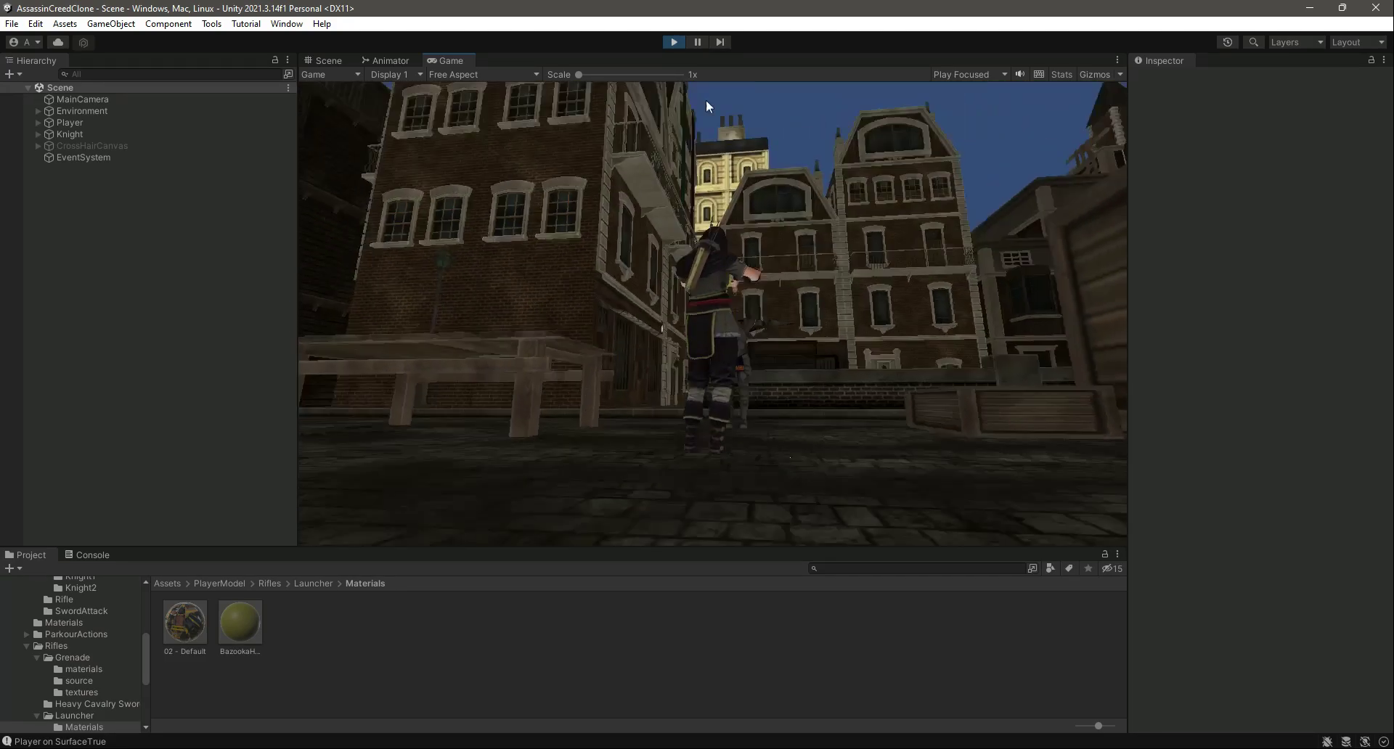
click(673, 40)
Step: Delete the IdleAimBazooka state from the player Animator's Base Layer and return to the scene
click(390, 60)
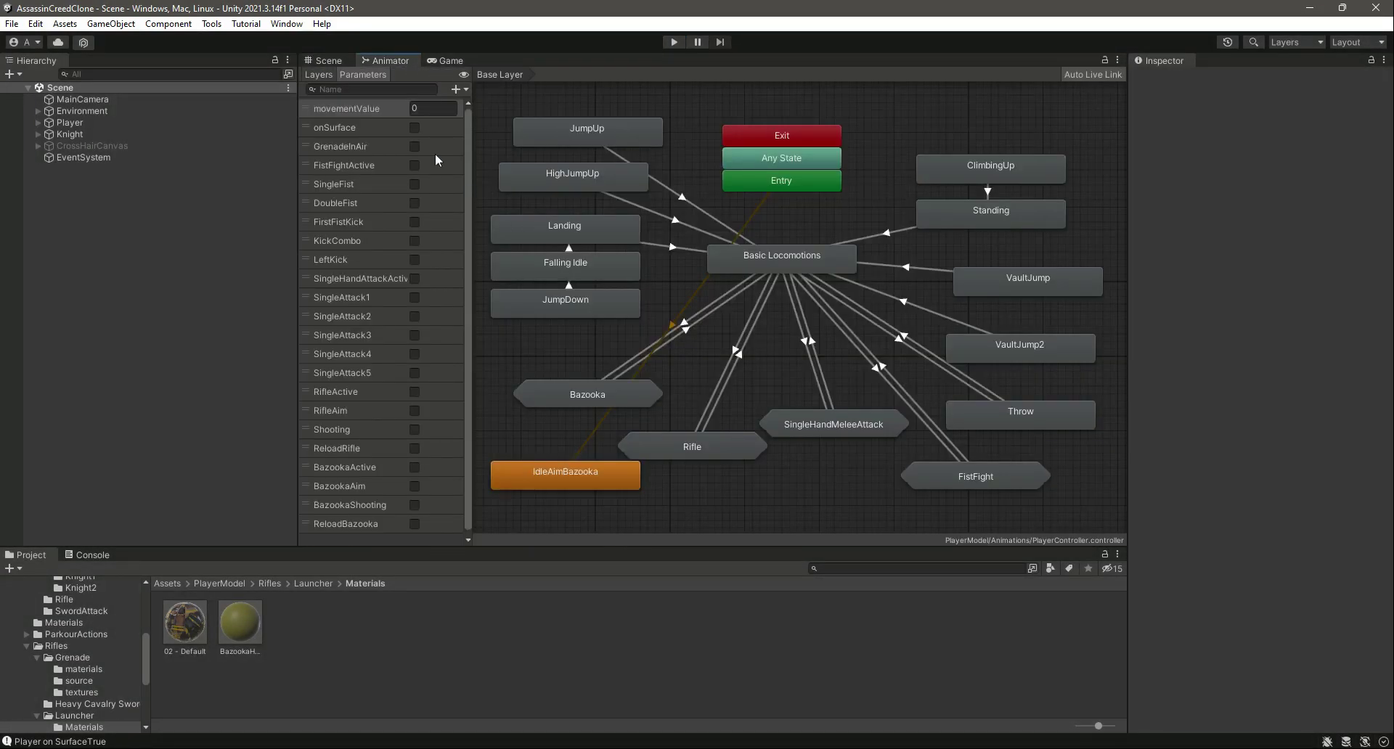
click(547, 484)
key(Delete)
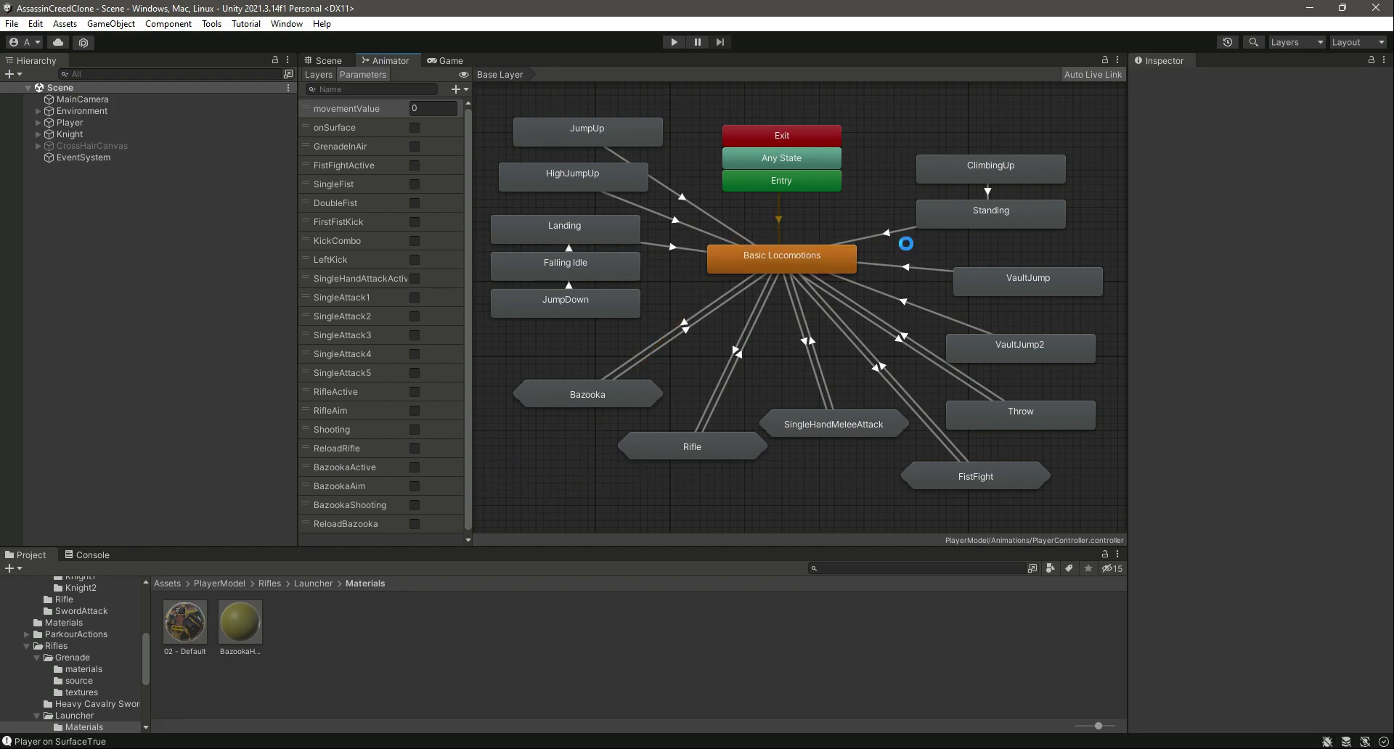
click(335, 63)
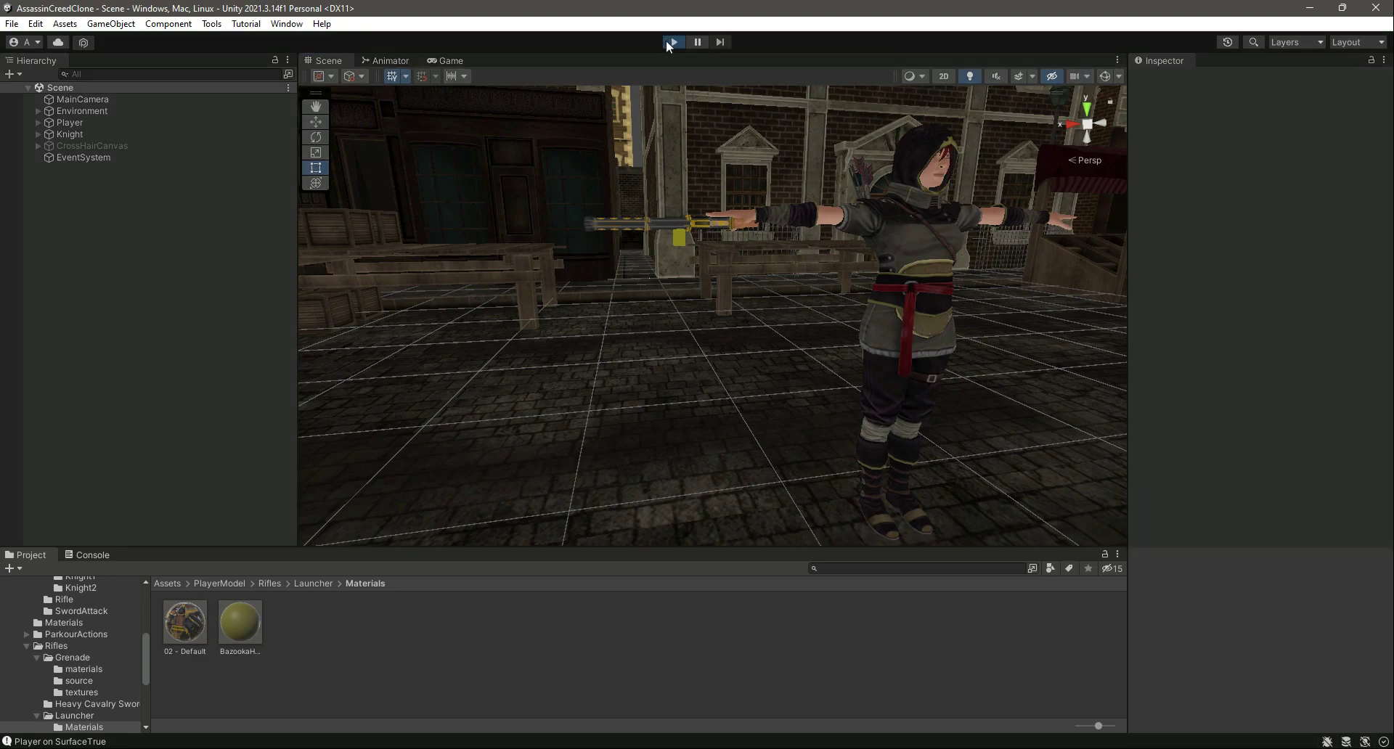
Step: Run the game and maximise the Game view
click(673, 41)
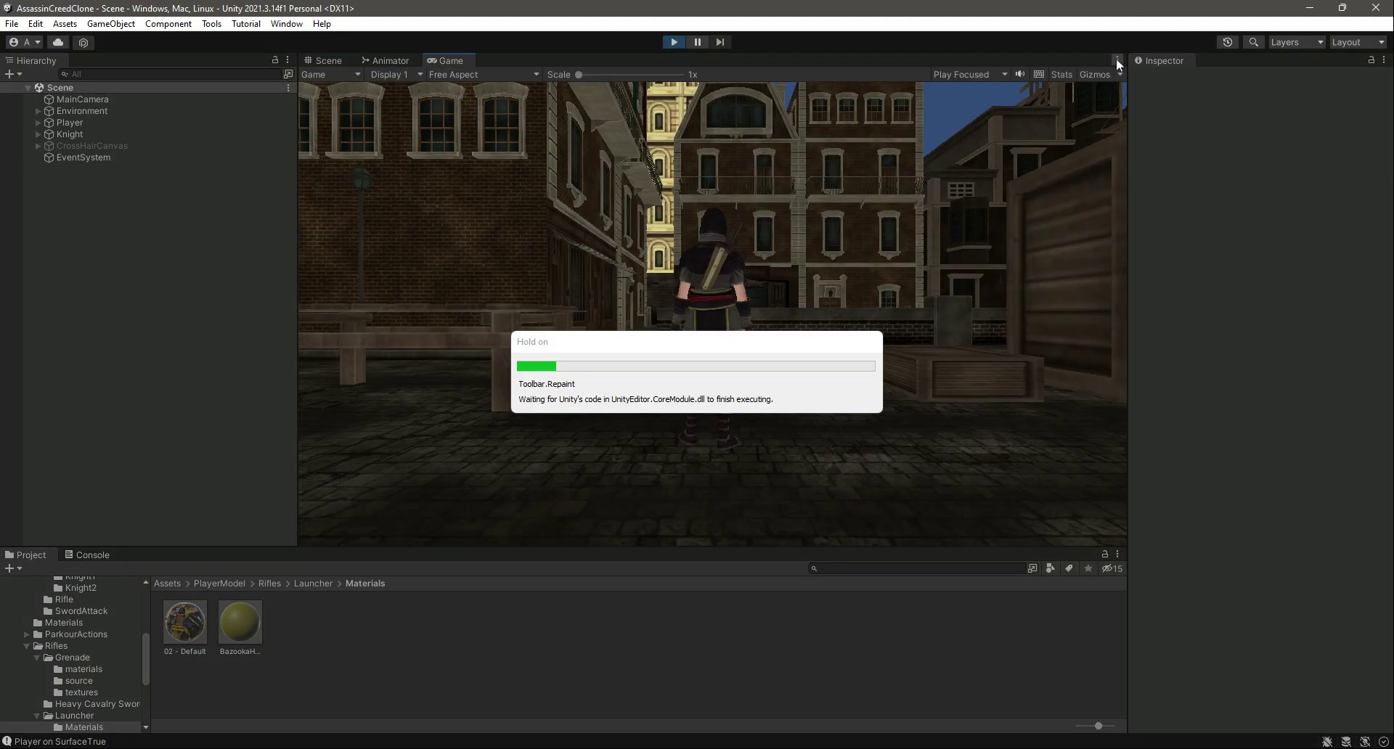
click(1116, 60)
click(1154, 114)
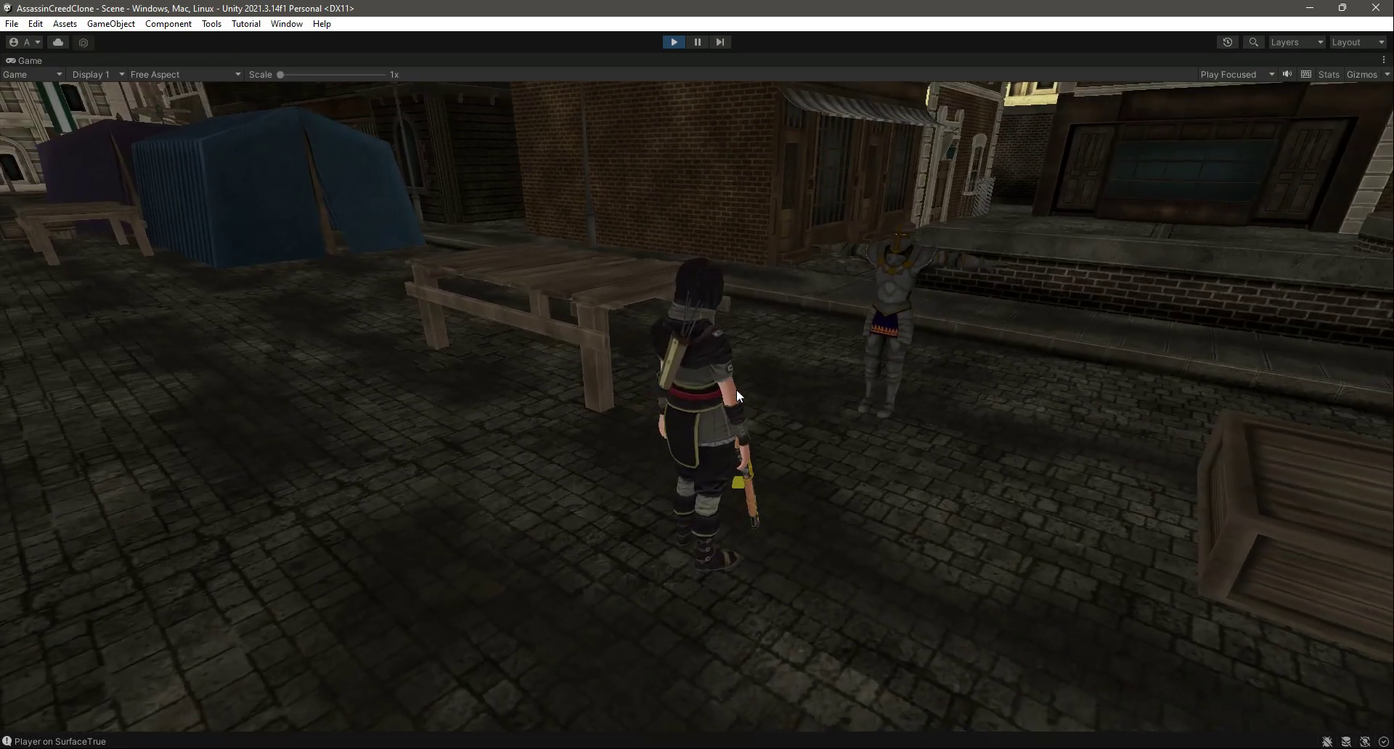
Step: Test the player's movement, aiming, shooting and reloading with the bazooka in hand, and exit play mode
click(697, 407)
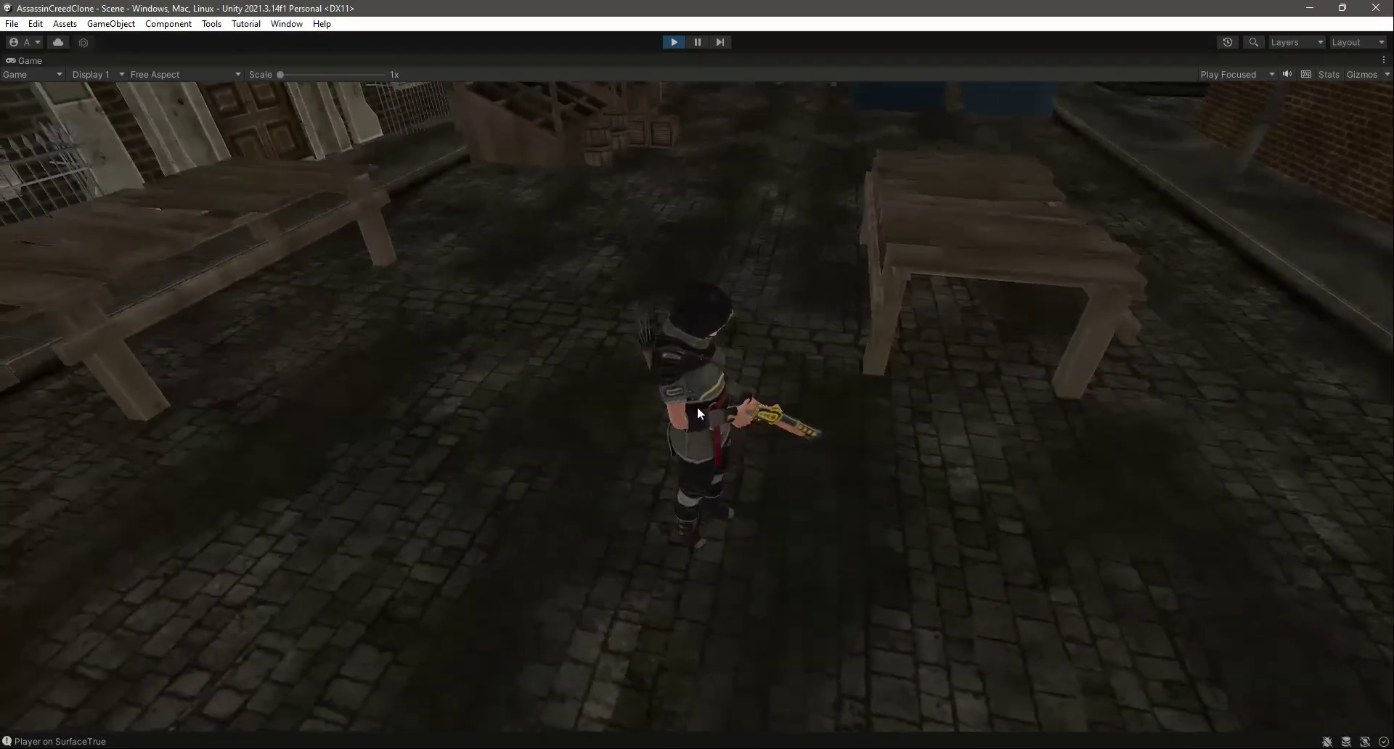
key(w)
key(2)
key(r)
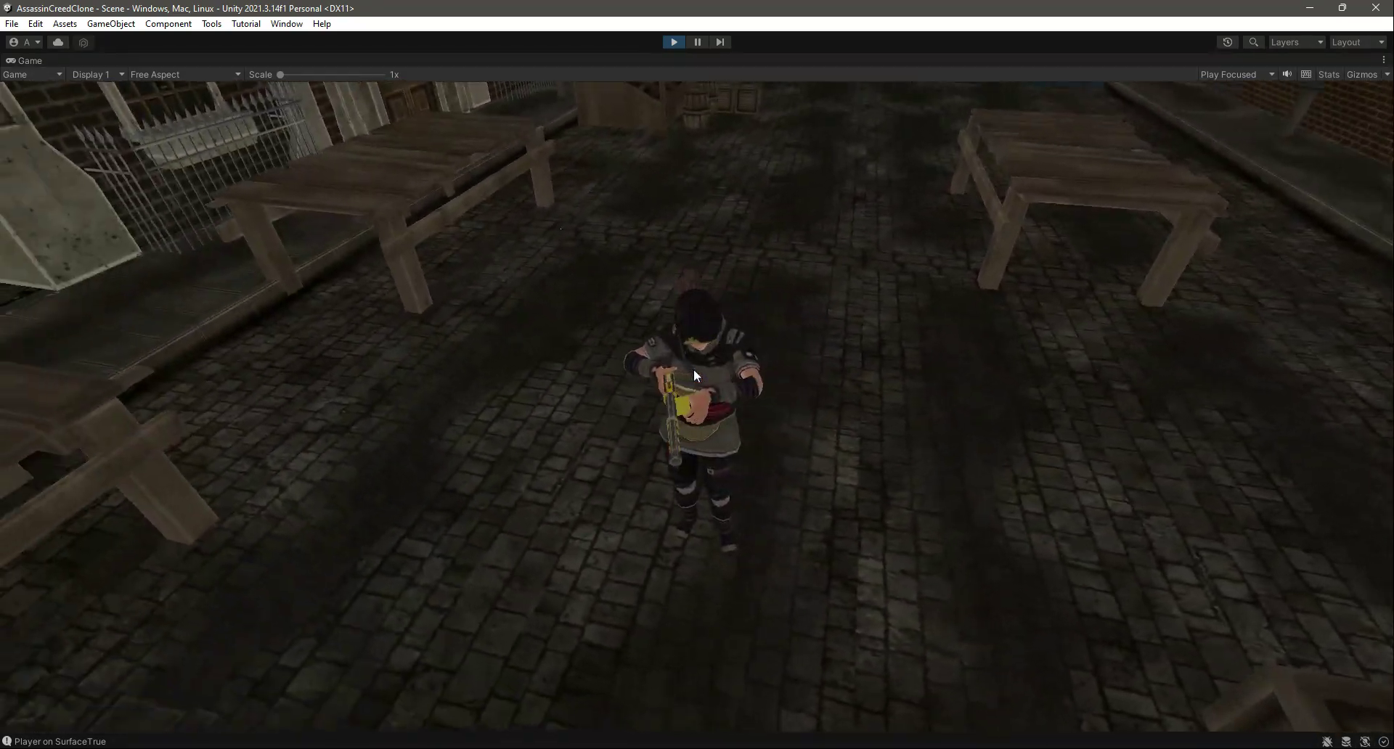
click(694, 371)
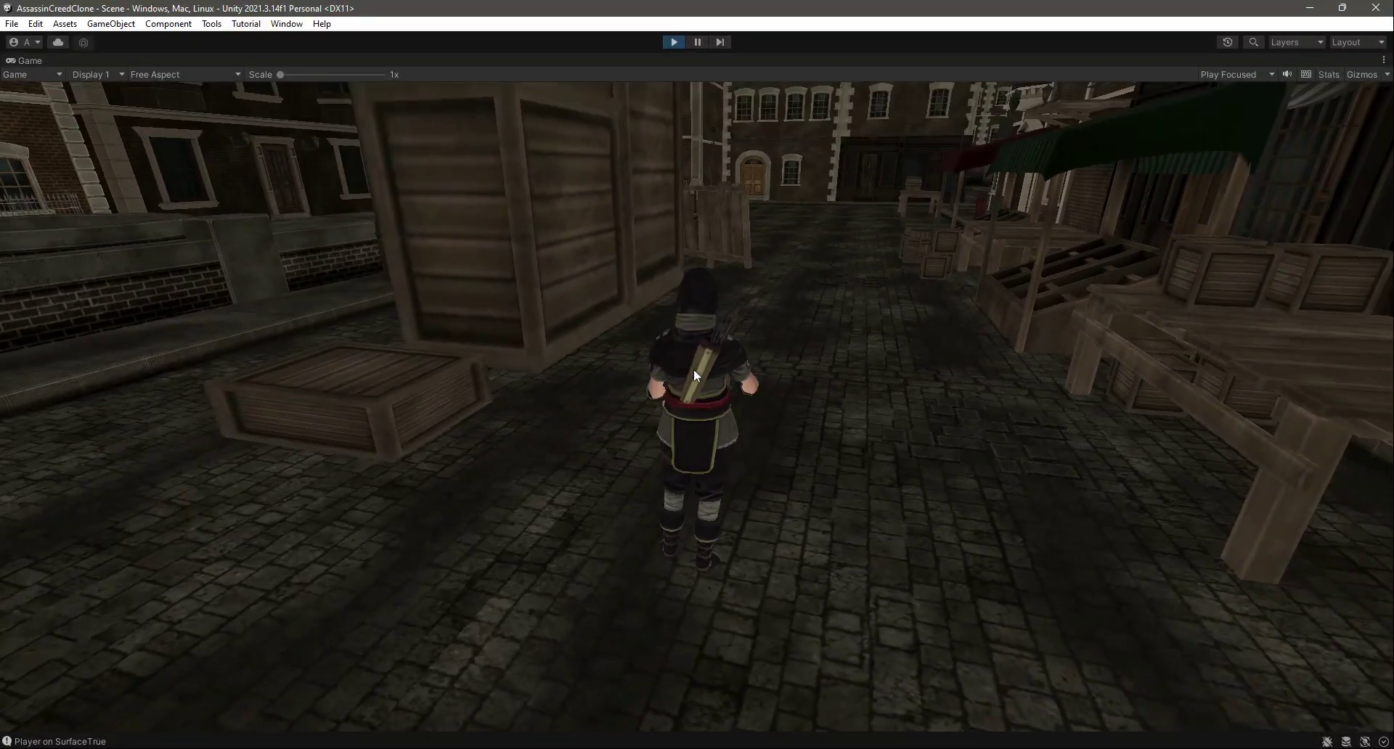
click(693, 371)
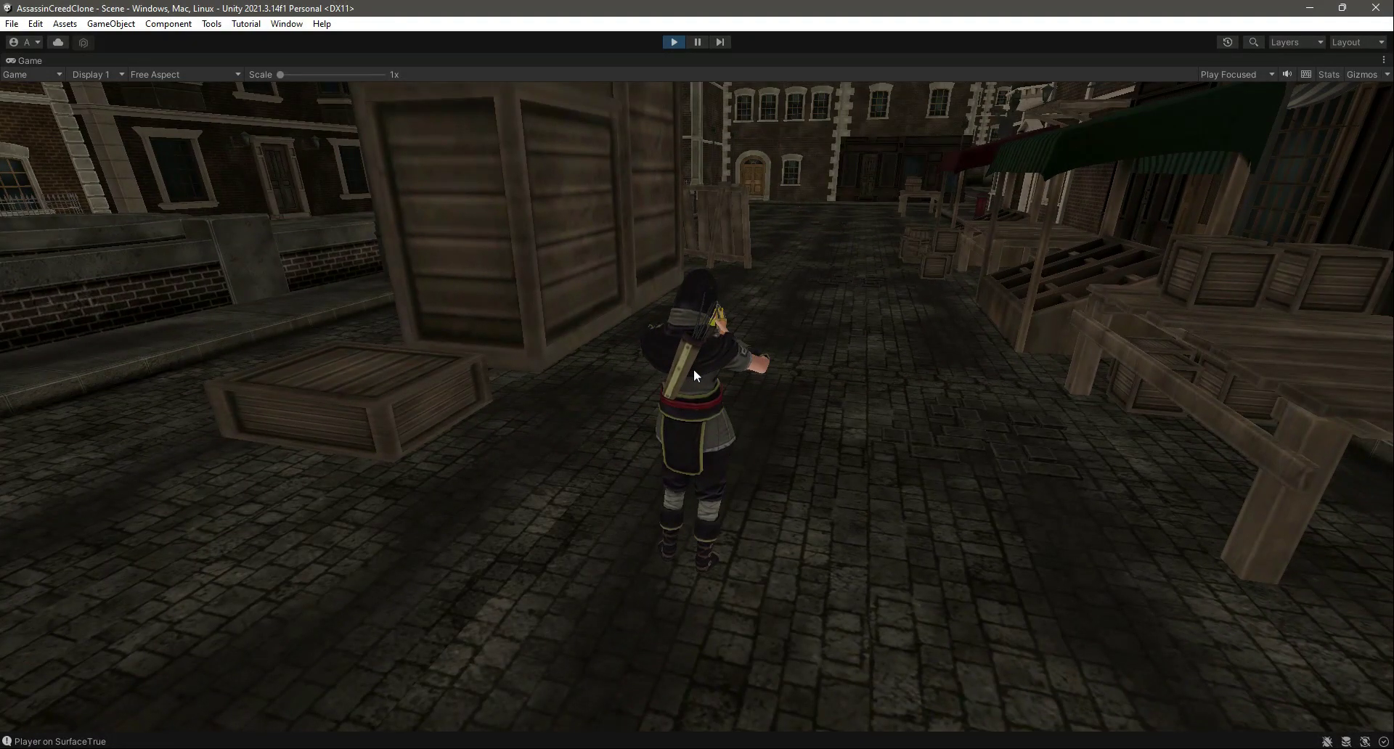
click(694, 371)
click(694, 370)
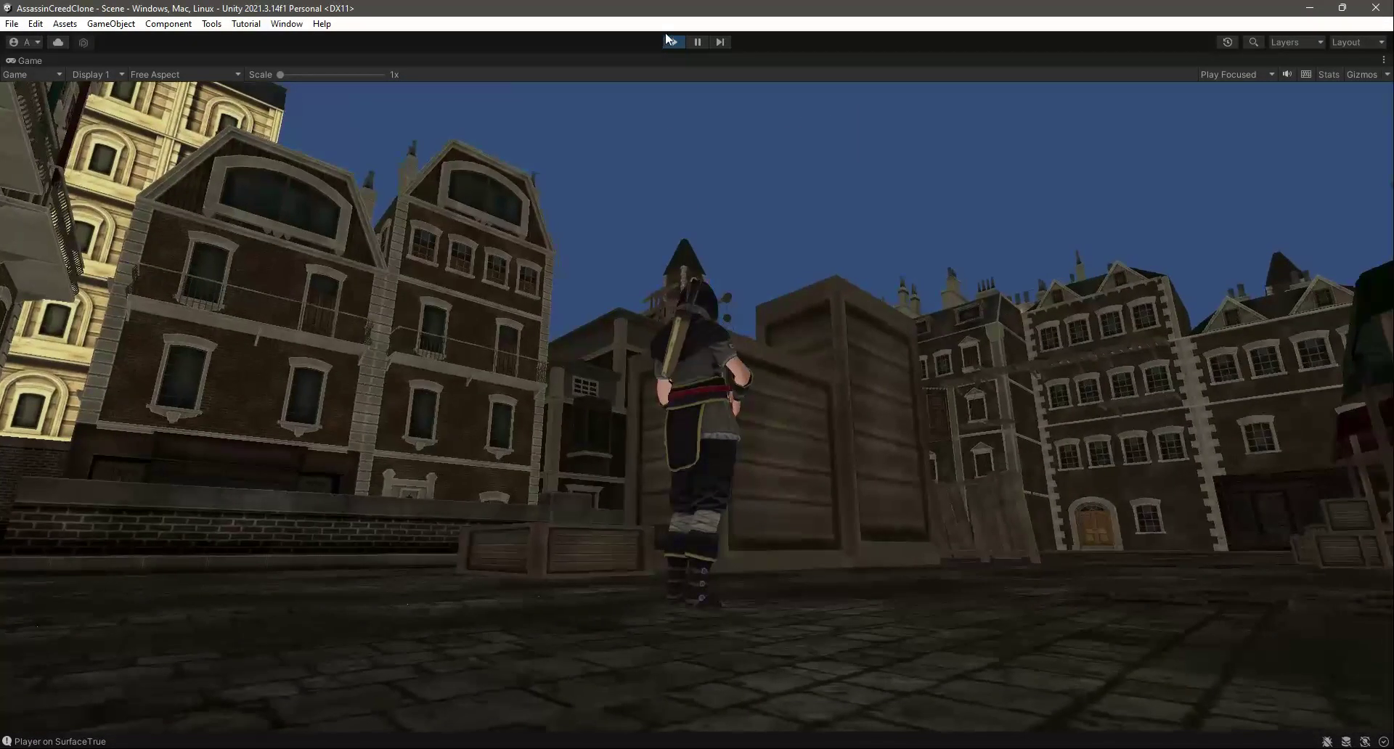
click(673, 41)
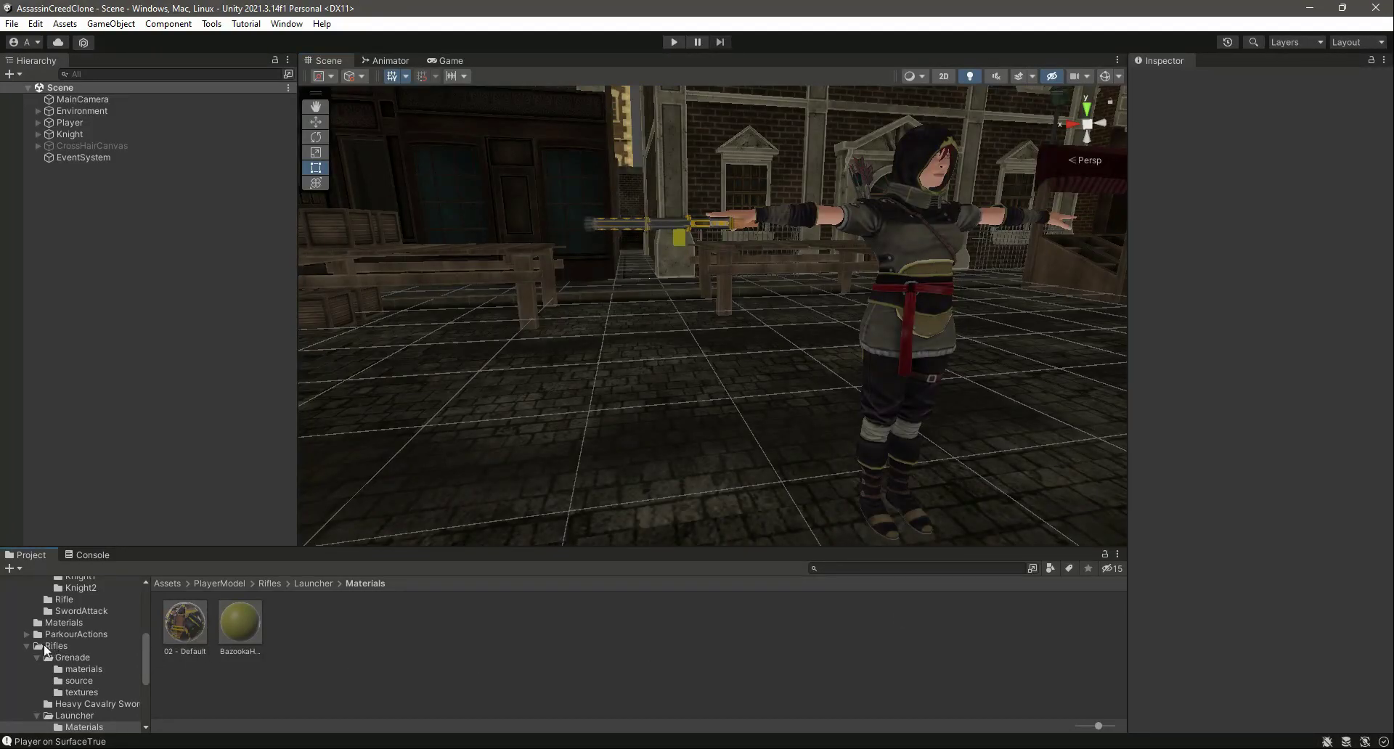
Step: Collapse the PlayerModel folder tree in the project assets and examine the knight in the scene
scroll(48, 648, up, 3)
click(15, 593)
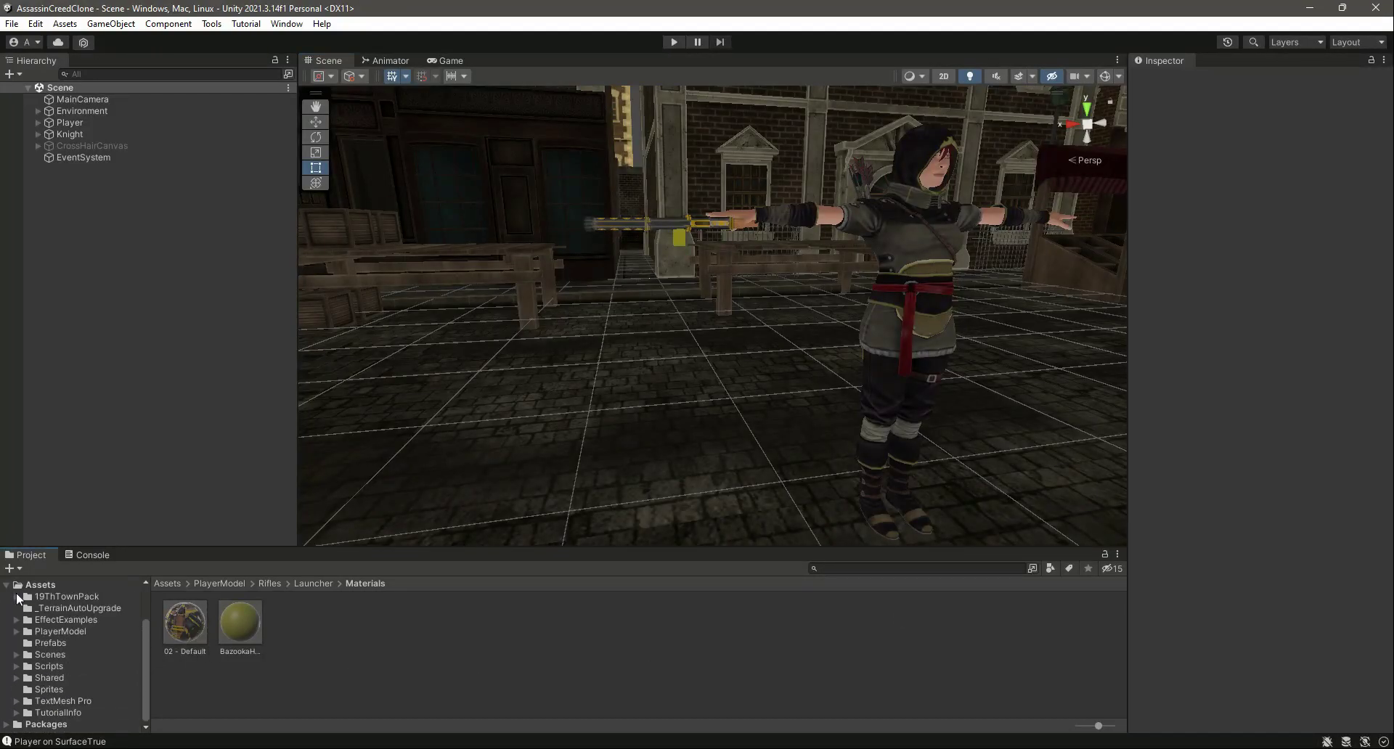
right_drag(583, 317, 856, 344)
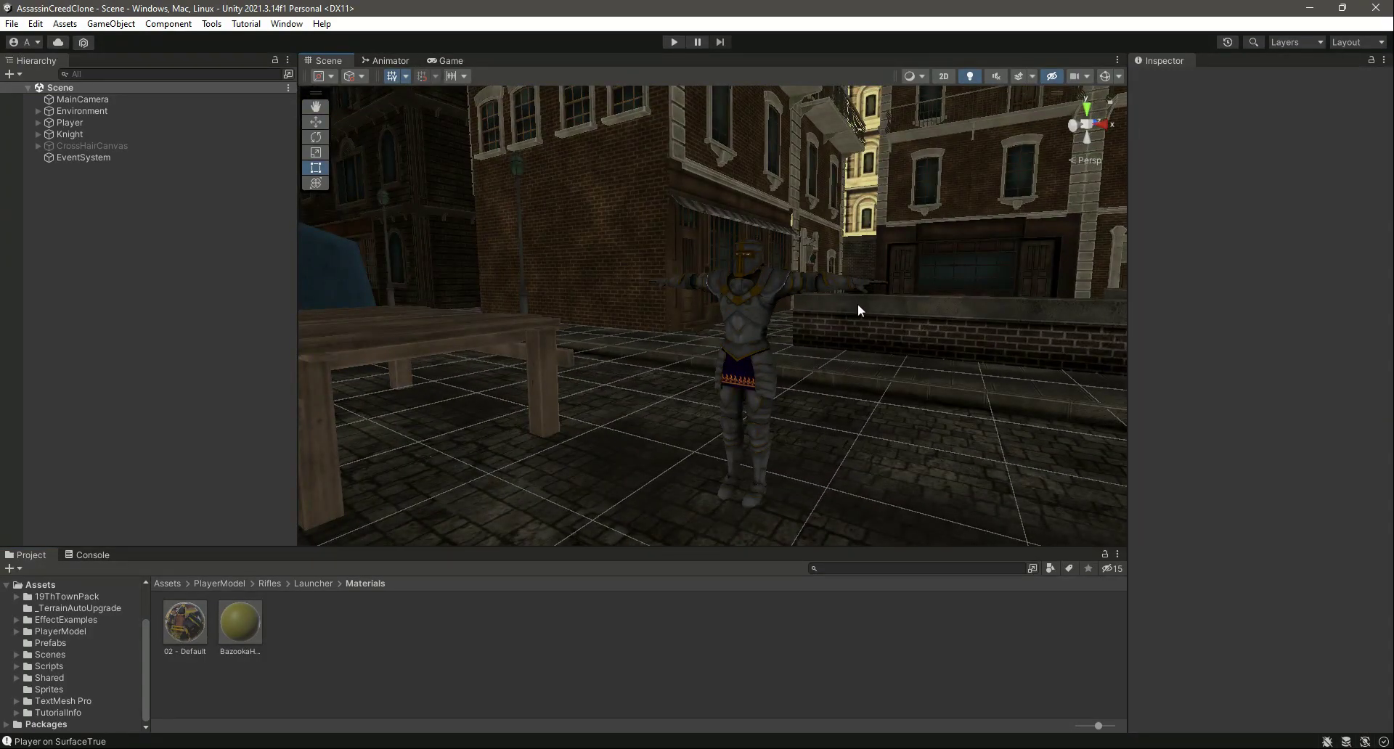
right_drag(853, 244, 833, 306)
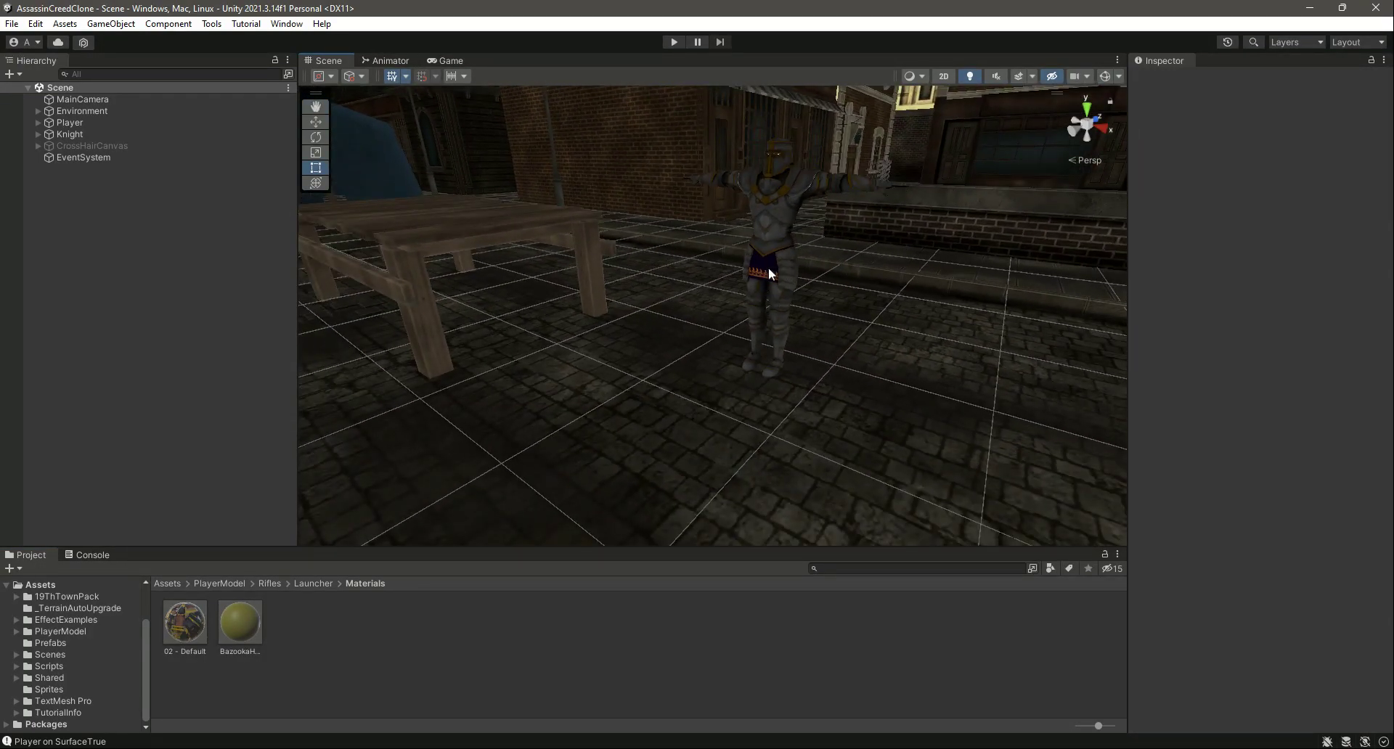